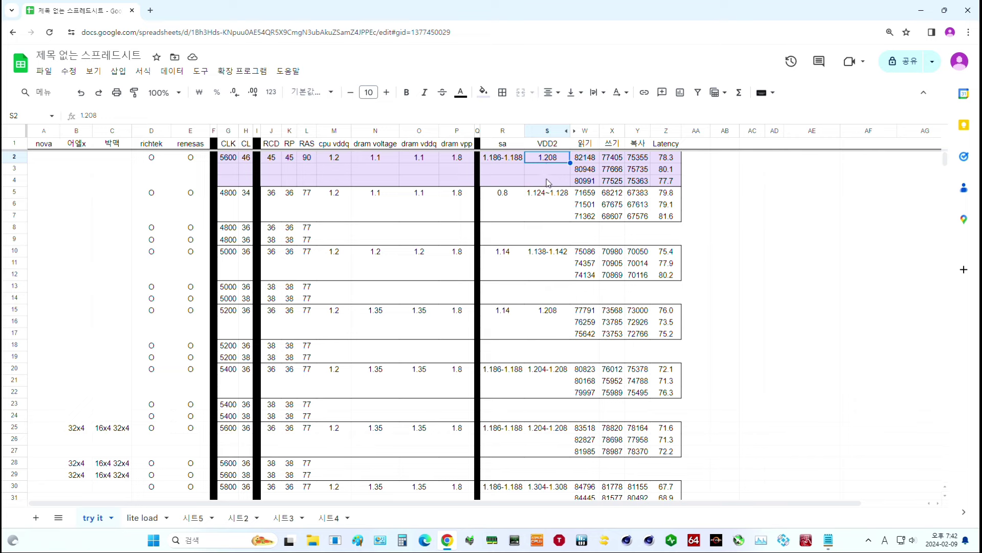
Step: Examine the row 2 clock and timing values, and compare the richtek and renesas columns
left_click_drag(234, 159, 305, 159)
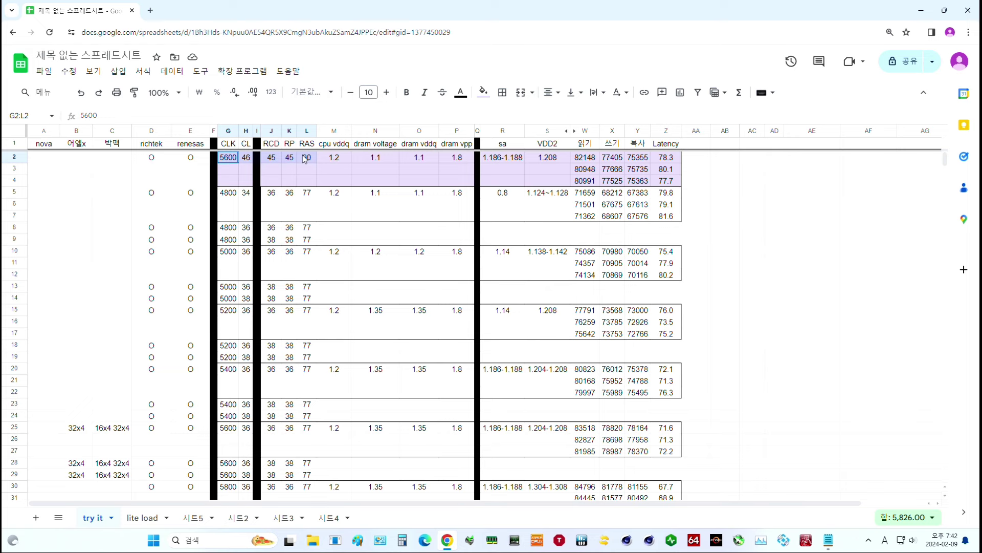
left_click(305, 159)
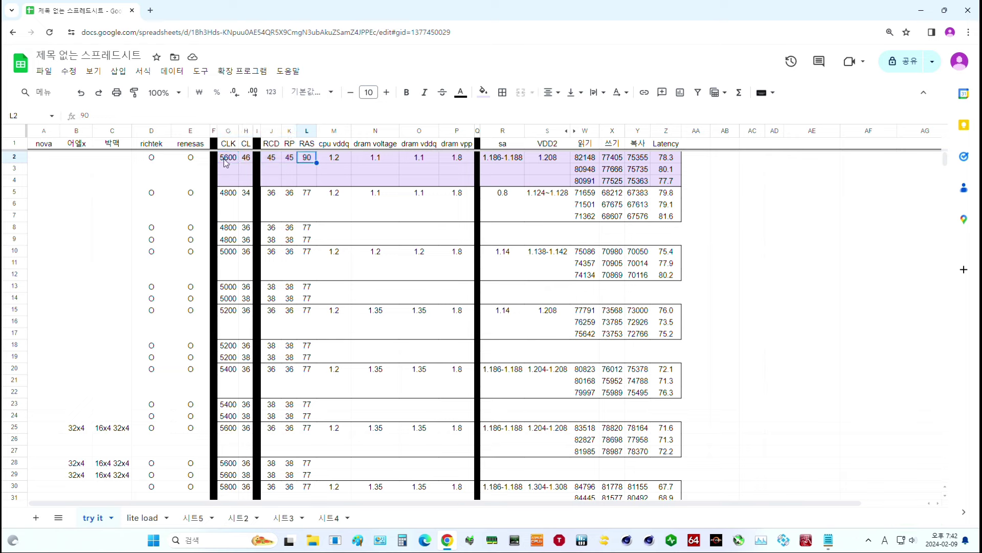
left_click(153, 145)
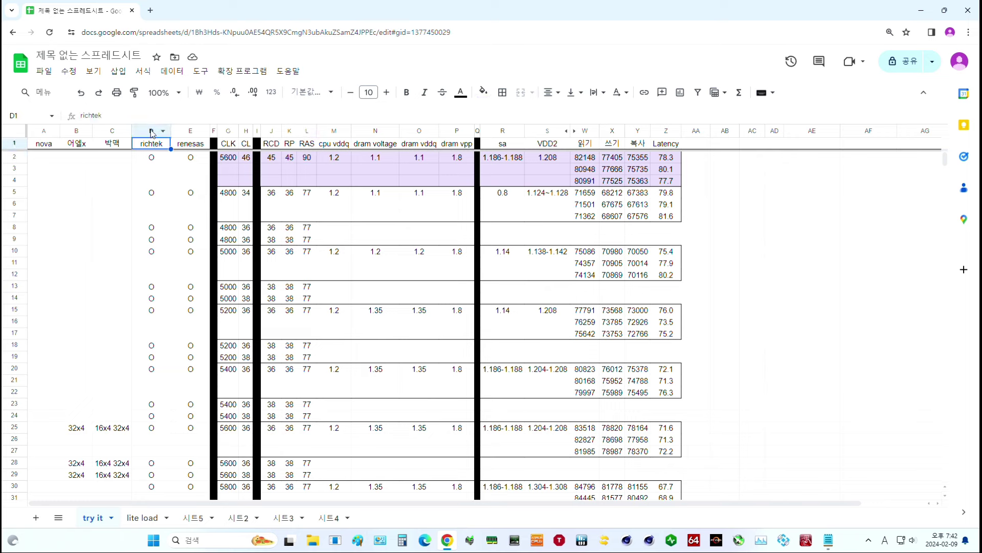
left_click(151, 131)
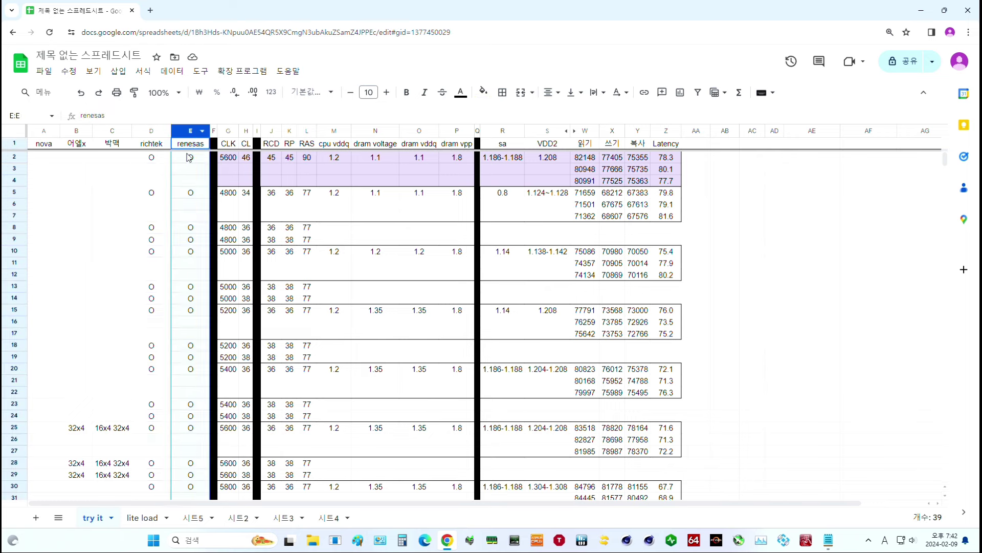
left_click(190, 146)
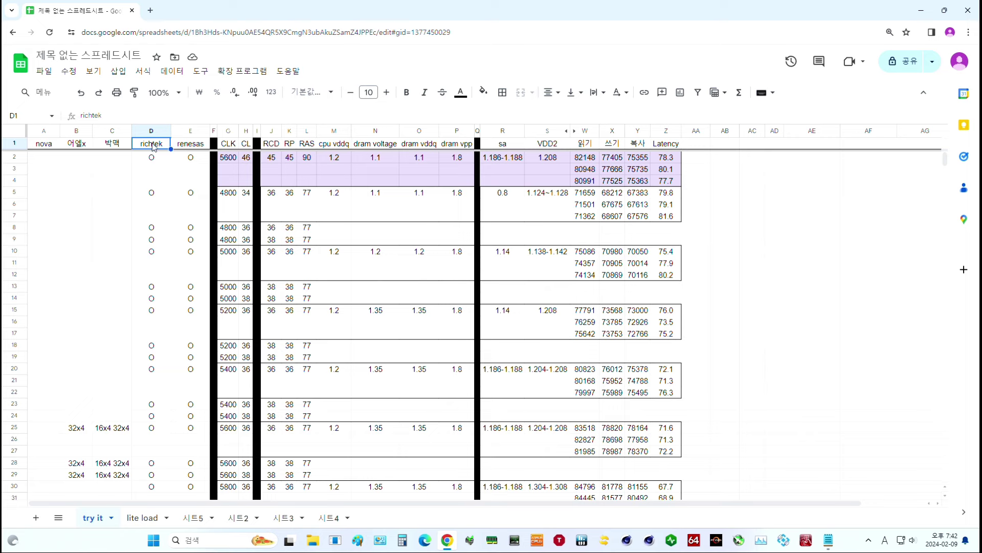
left_click(152, 131)
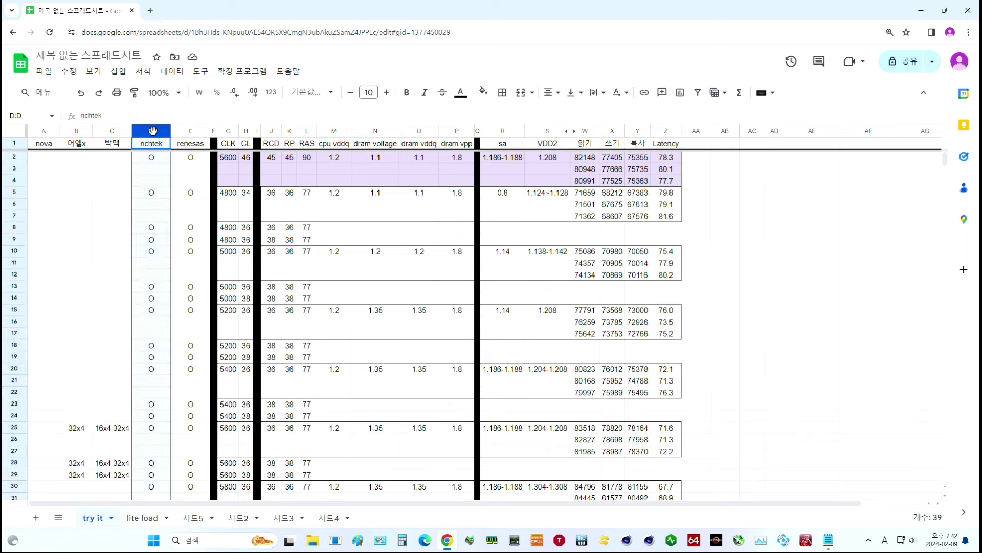
left_click(186, 132)
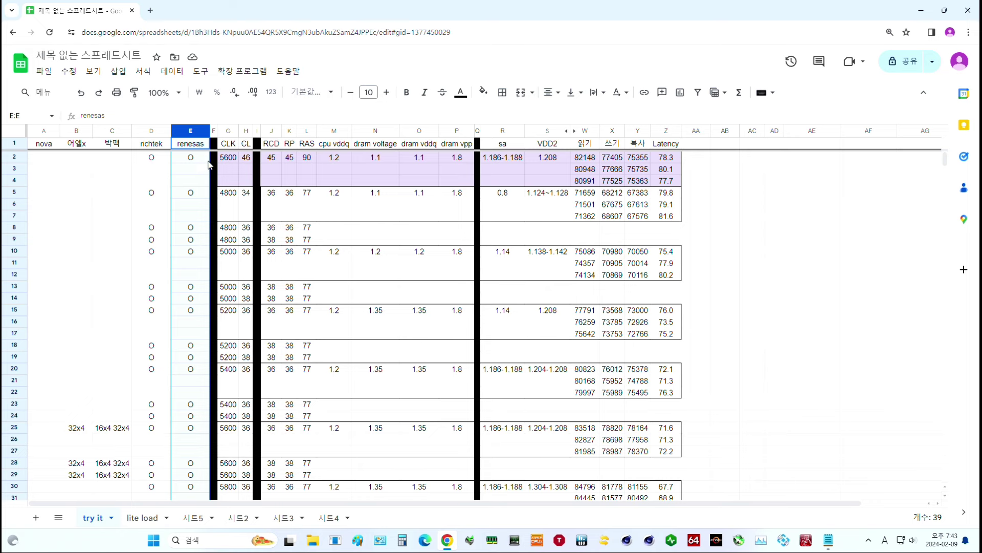
Step: Review row 2's CLK, CL, RCD, RP and RAS timings along with its dram voltage, dram vddq and cpu vddq
left_click(229, 147)
left_click(230, 162)
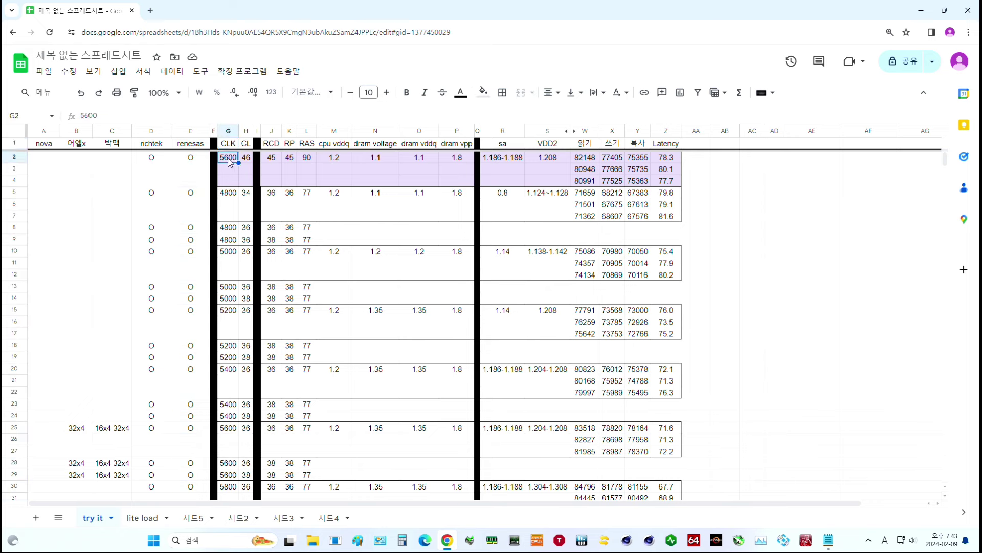
left_click(246, 162)
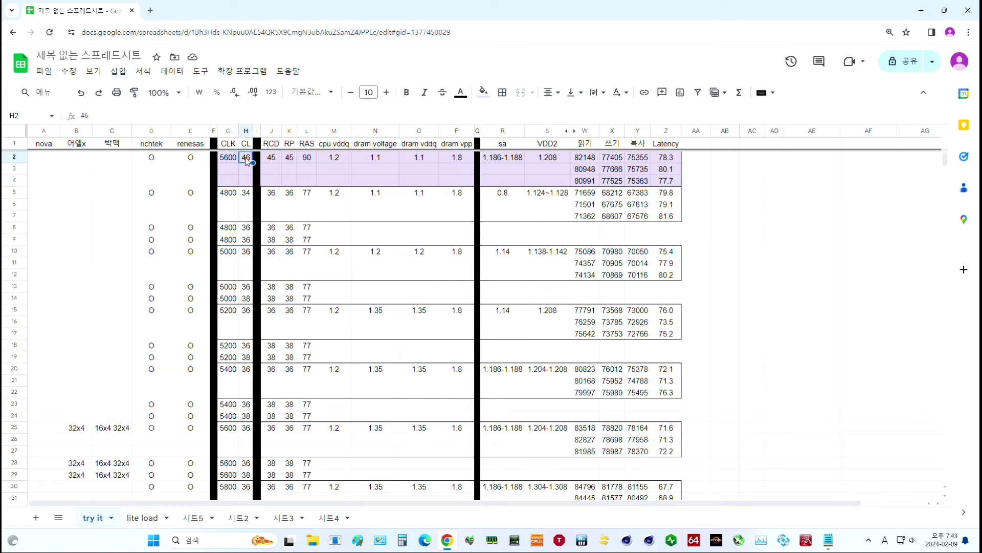
left_click(277, 162)
left_click(293, 162)
left_click(307, 163)
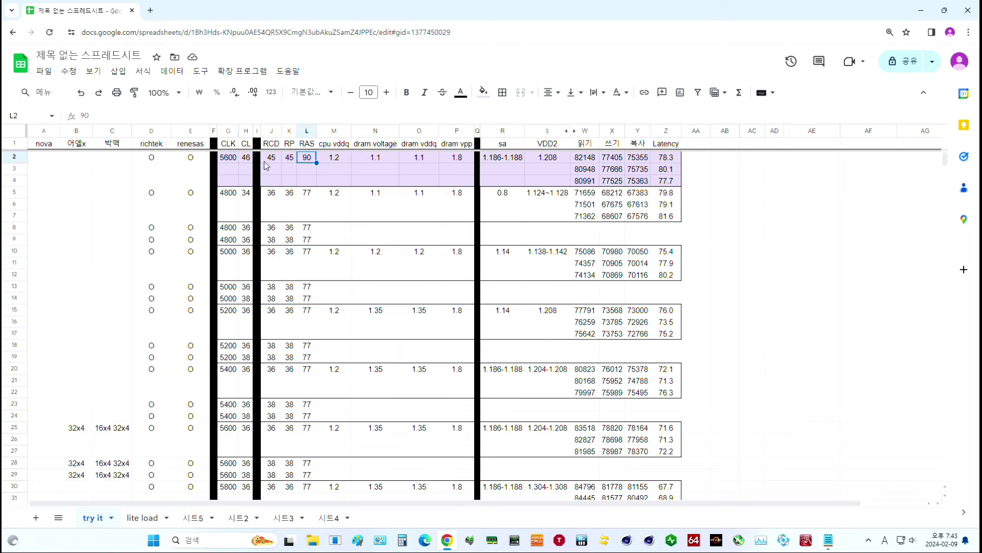
left_click(226, 158)
left_click_drag(225, 158, 308, 159)
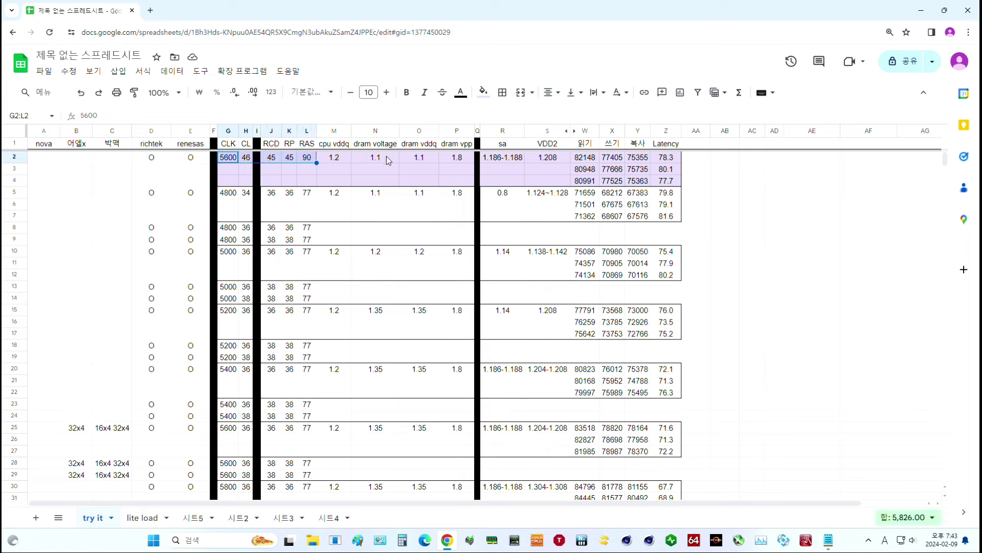
left_click_drag(382, 158, 411, 160)
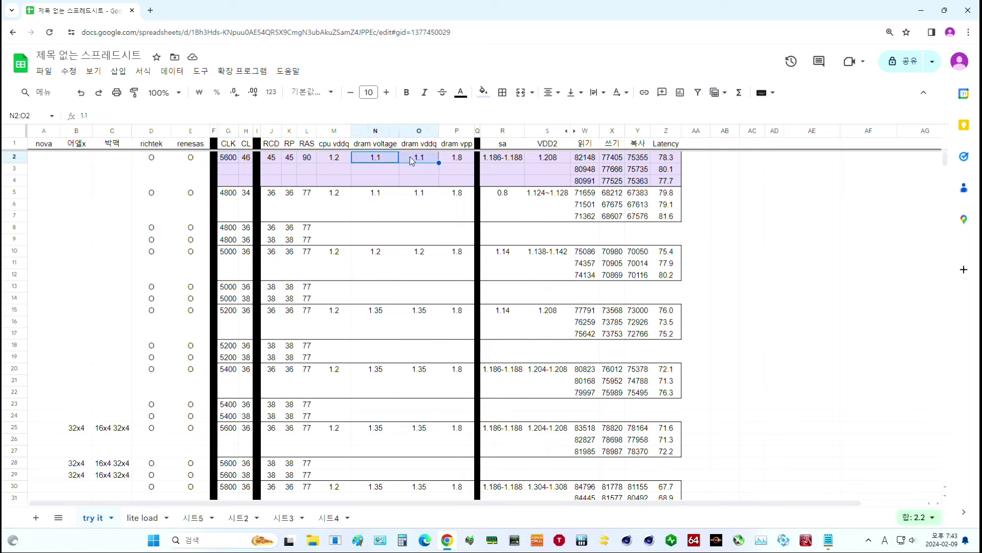
left_click(337, 162)
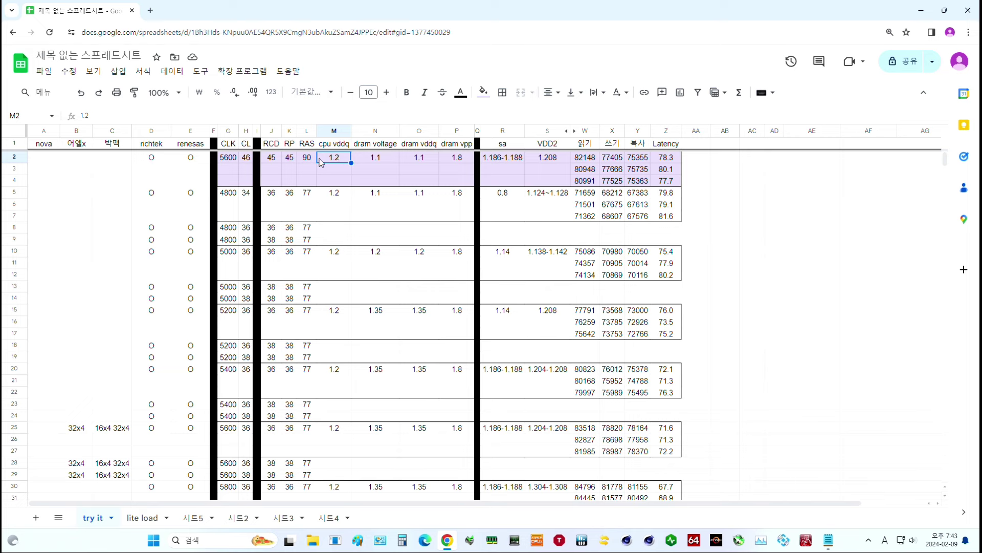
Step: Examine the clock, CL, remaining timings and the cpu vddq to dram vpp voltages in row 5
left_click_drag(228, 193, 246, 193)
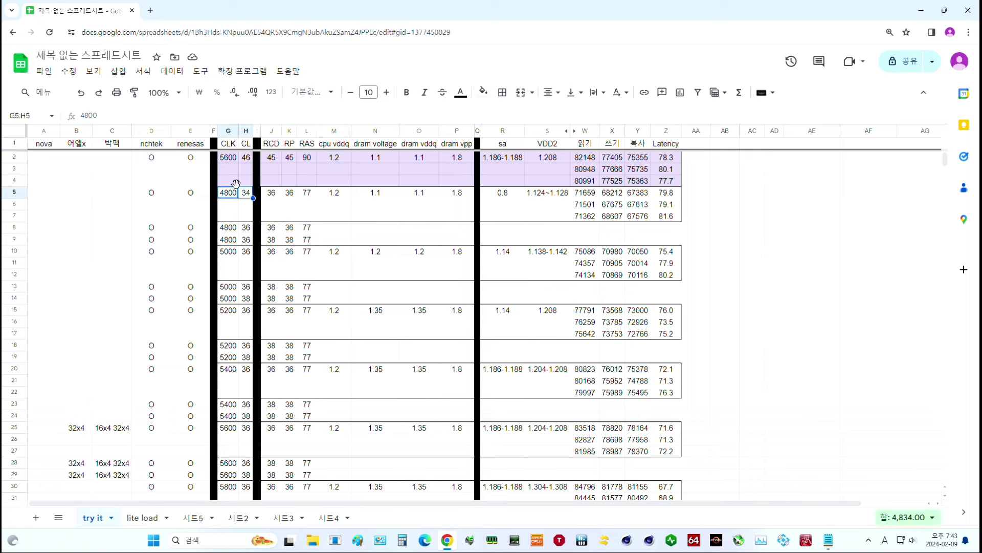
left_click_drag(269, 193, 454, 196)
left_click(340, 198)
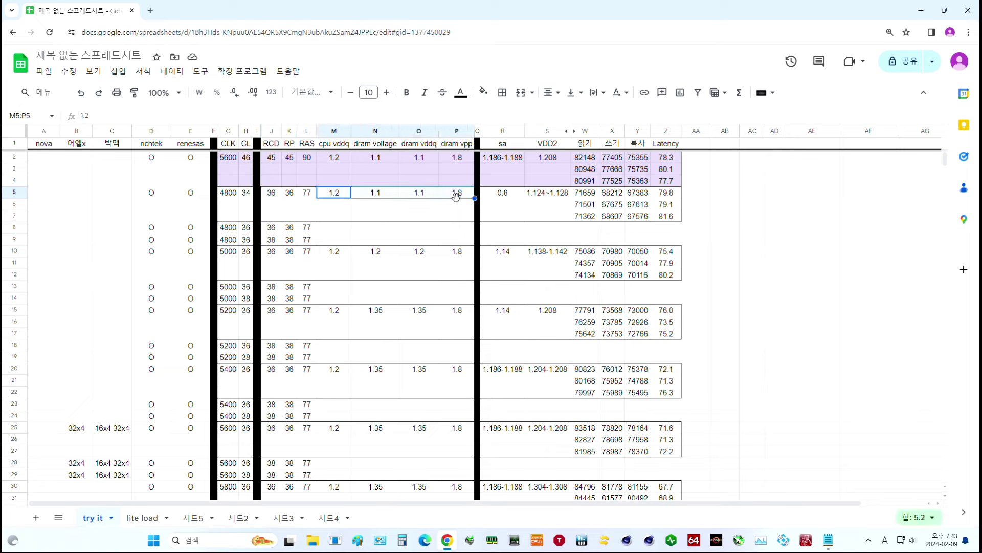
Step: Compare the sa and VDD2 voltages across rows 2, 5, 10, 15 and 30
left_click(505, 160)
left_click(555, 163, "shift")
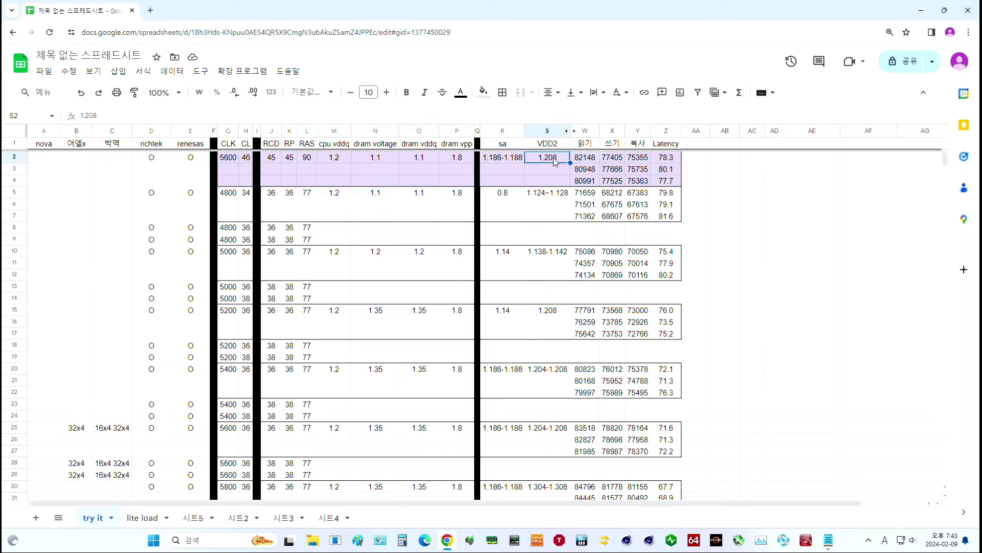
left_click_drag(505, 198, 538, 200)
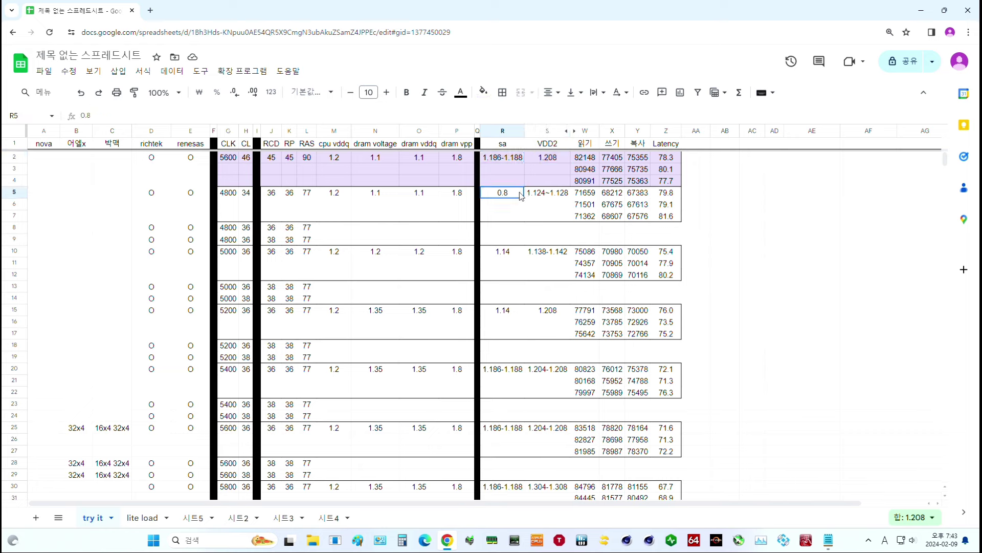
left_click_drag(506, 257, 538, 256)
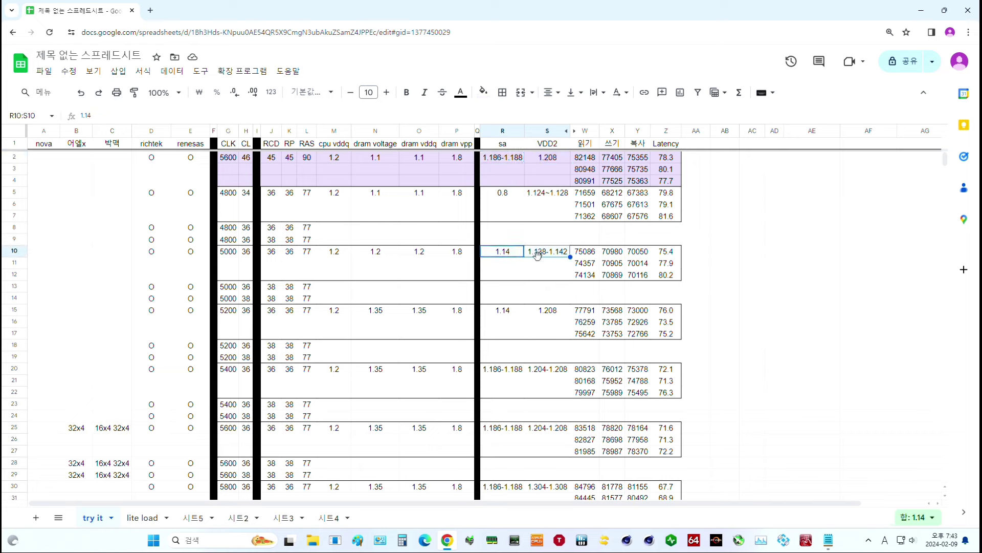
left_click_drag(508, 313, 543, 314)
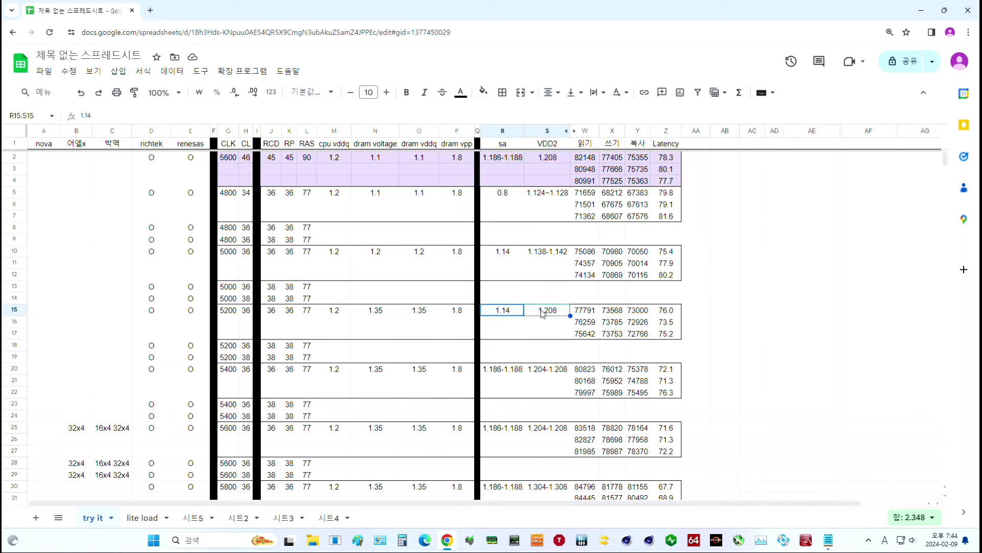
left_click(514, 197)
left_click(506, 256)
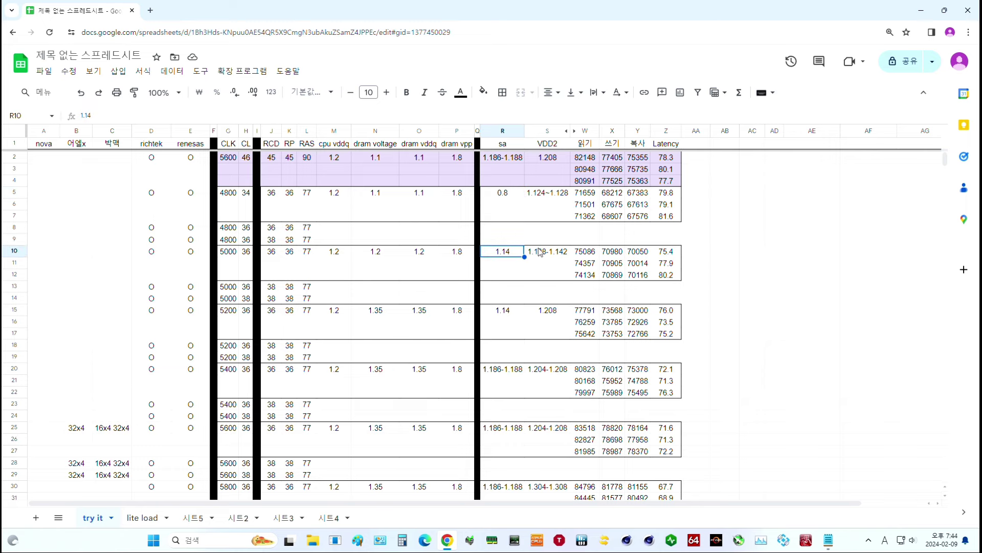
left_click(545, 199)
left_click(548, 256)
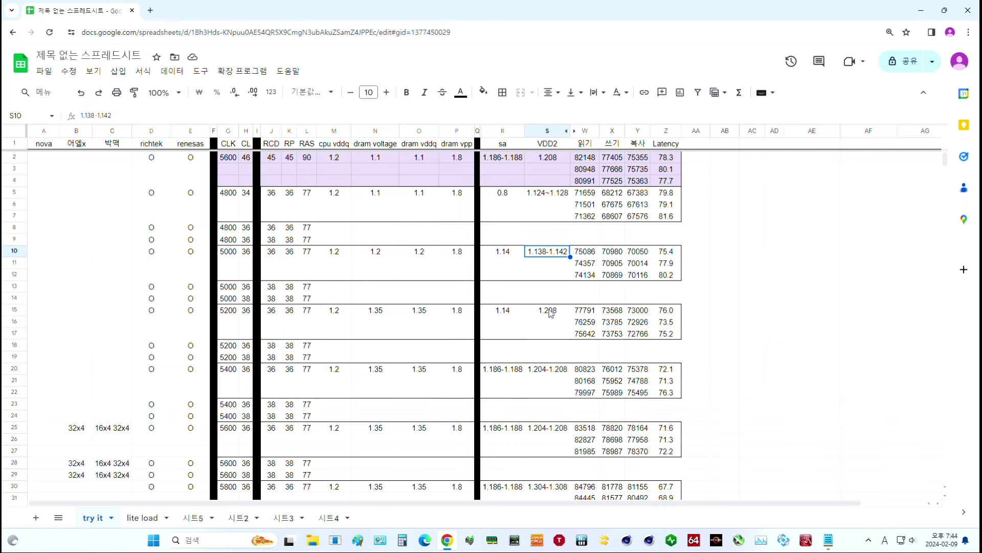
left_click(549, 311)
scroll(542, 399, "down", 1)
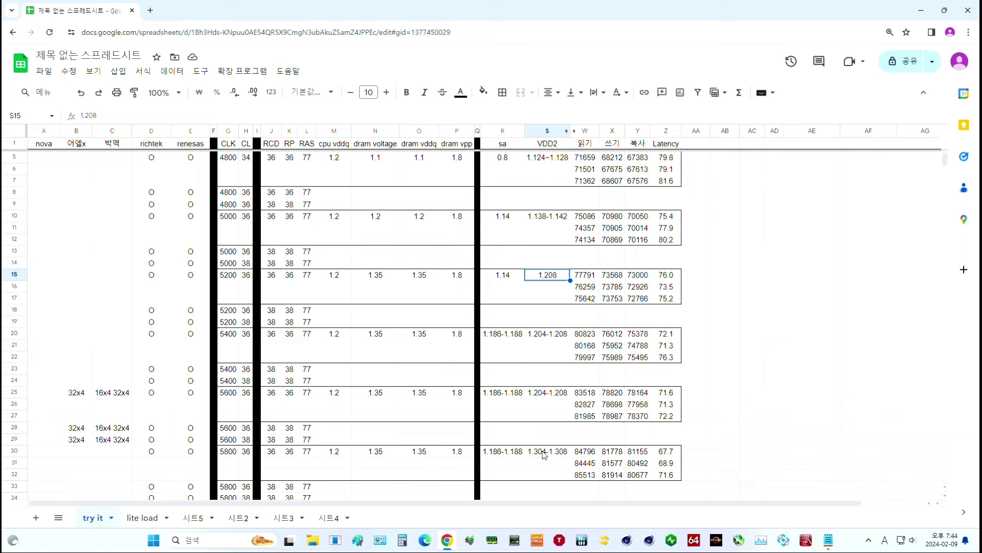
left_click(546, 452)
left_click(504, 453)
scroll(537, 254, "up", 1)
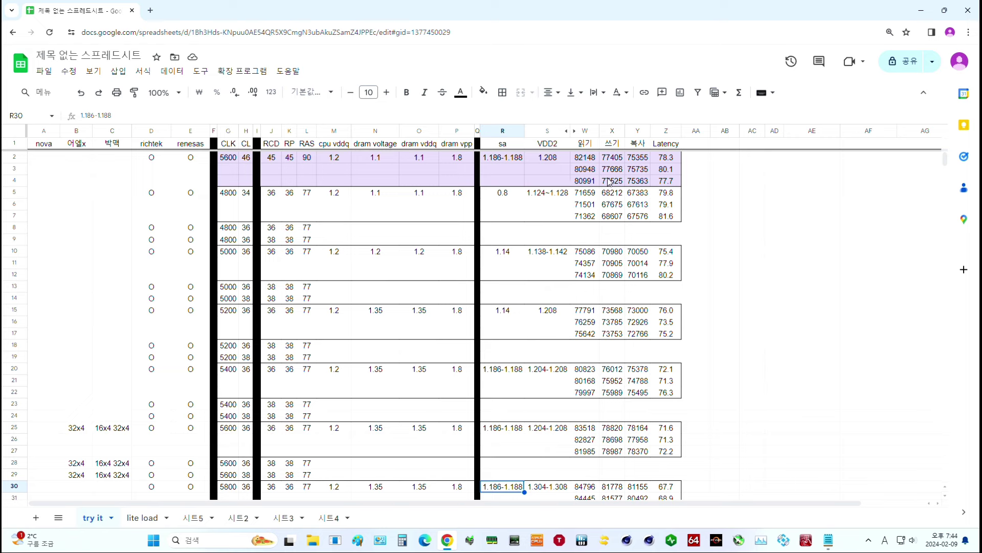
Step: Examine the read, write, copy and Latency results in rows 2 to 4, then select the whole block G2:Z4
left_click_drag(640, 181, 593, 163)
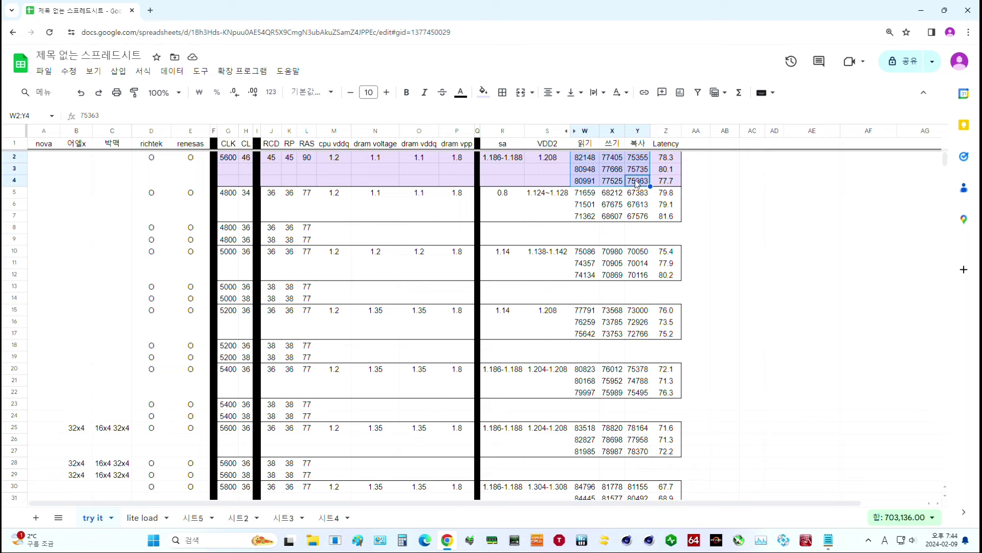
left_click(597, 159)
left_click(609, 159)
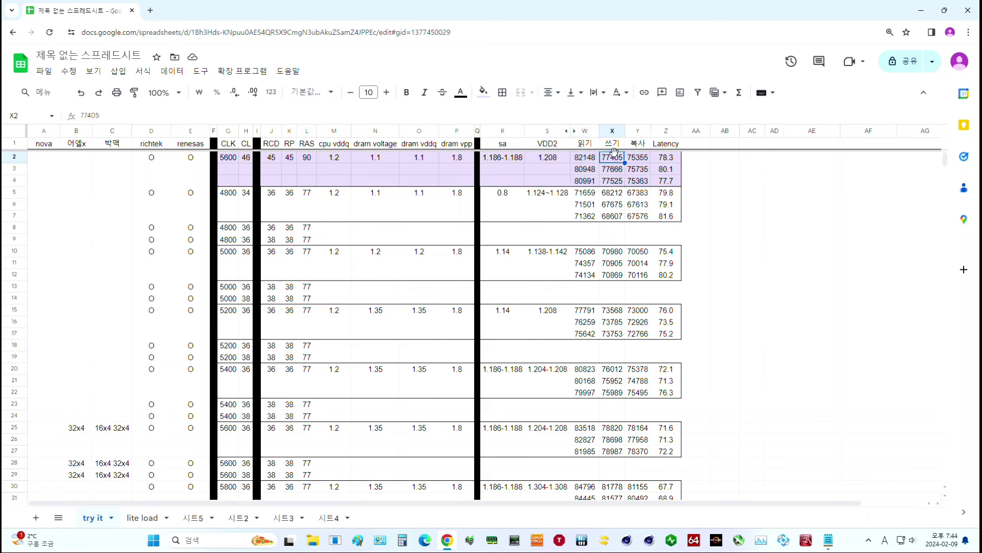
left_click(635, 162)
left_click(665, 159)
left_click_drag(665, 160, 595, 181)
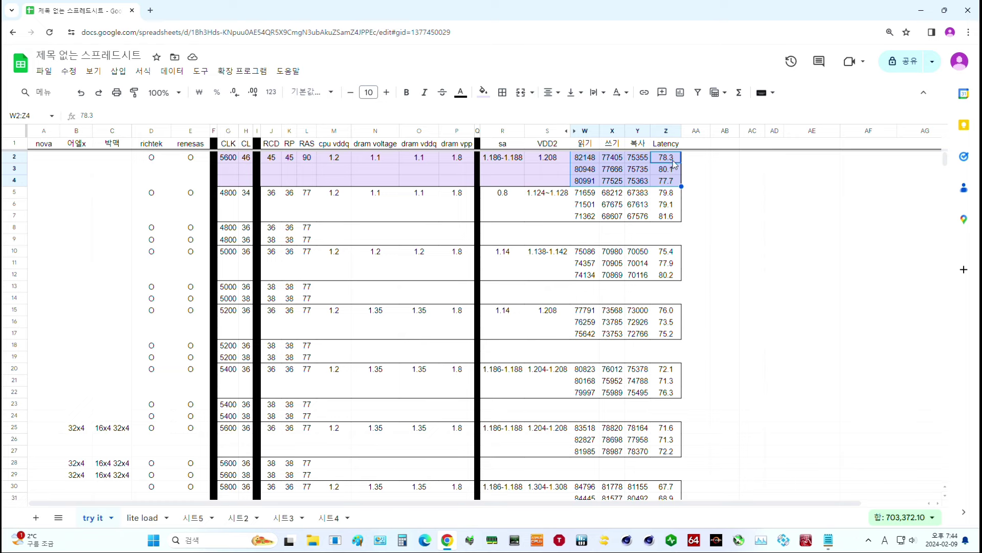
left_click_drag(669, 181, 588, 163)
left_click(228, 157, "shift")
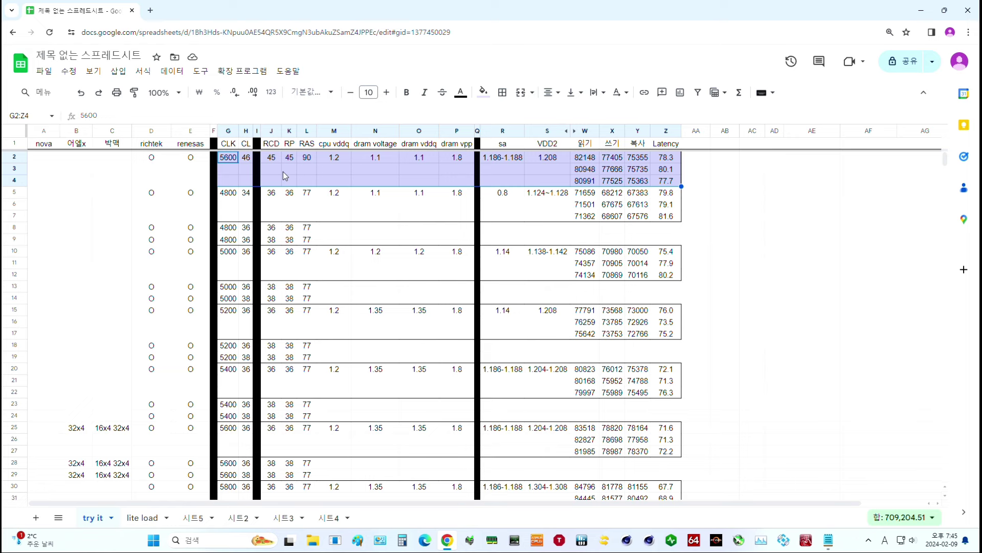
Step: Compare the richtek and renesas columns, including their marks in row 2
left_click(158, 143)
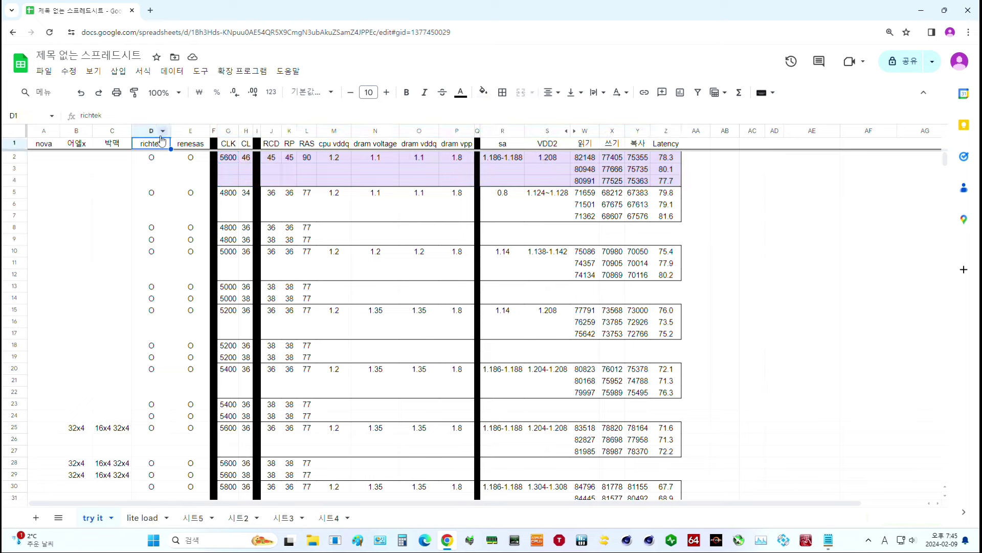
left_click(191, 132)
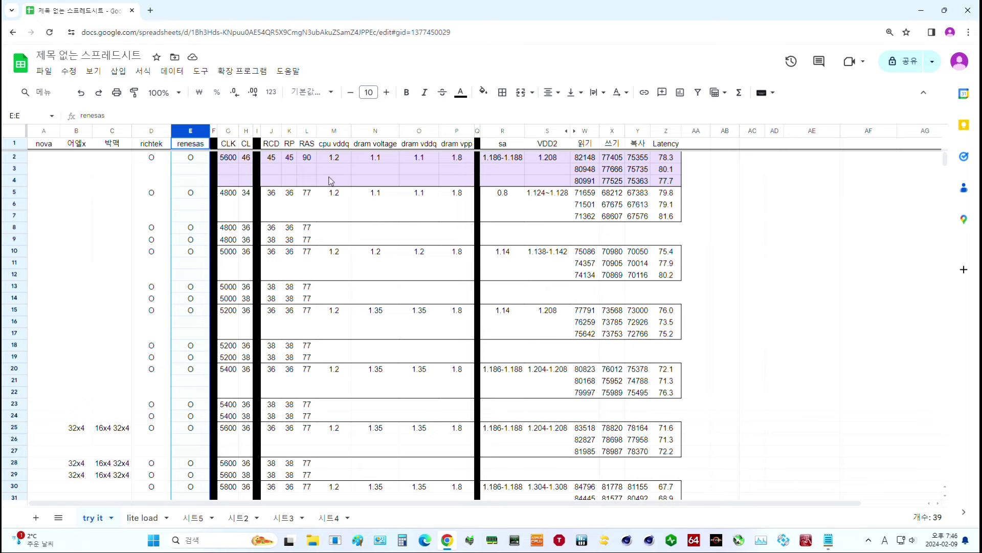
left_click(163, 157)
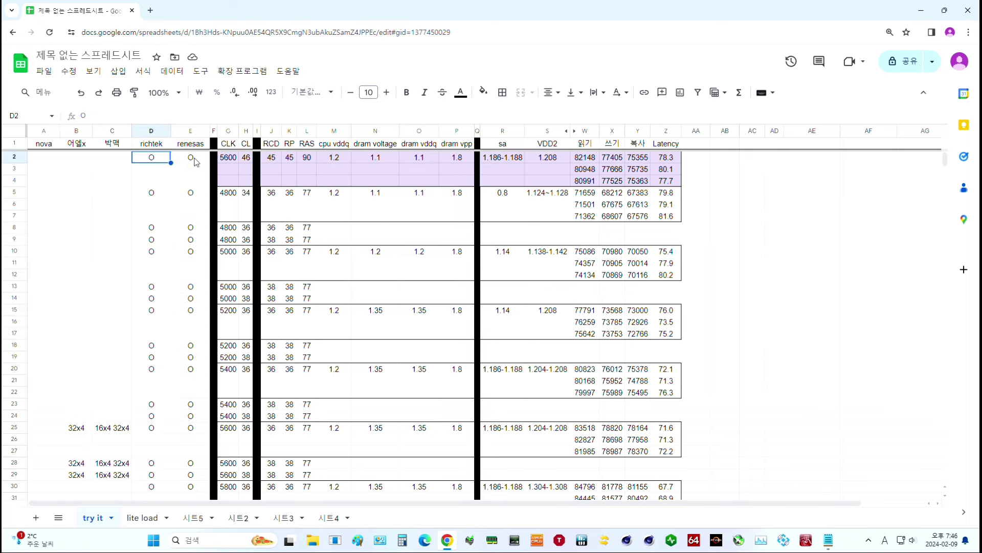
left_click(197, 161)
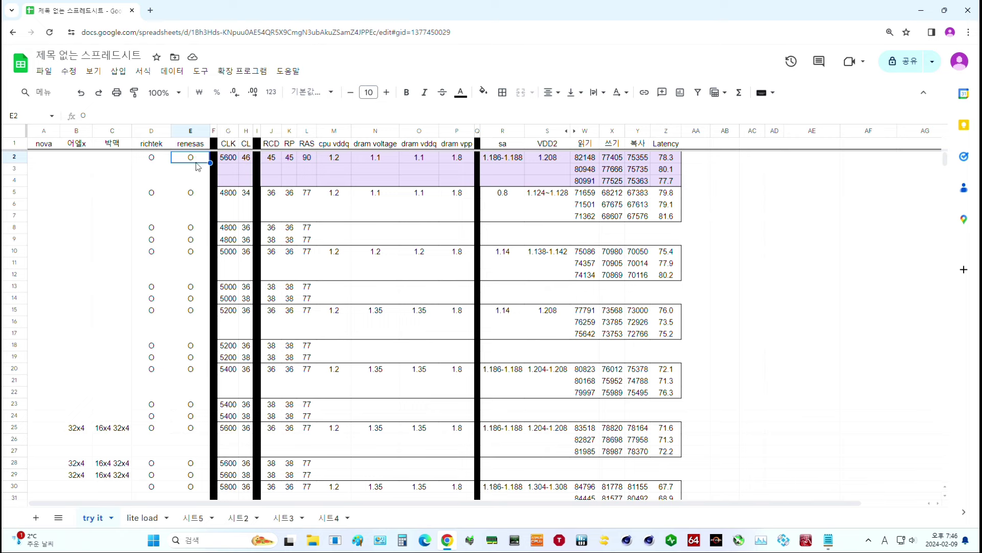
left_click(147, 128)
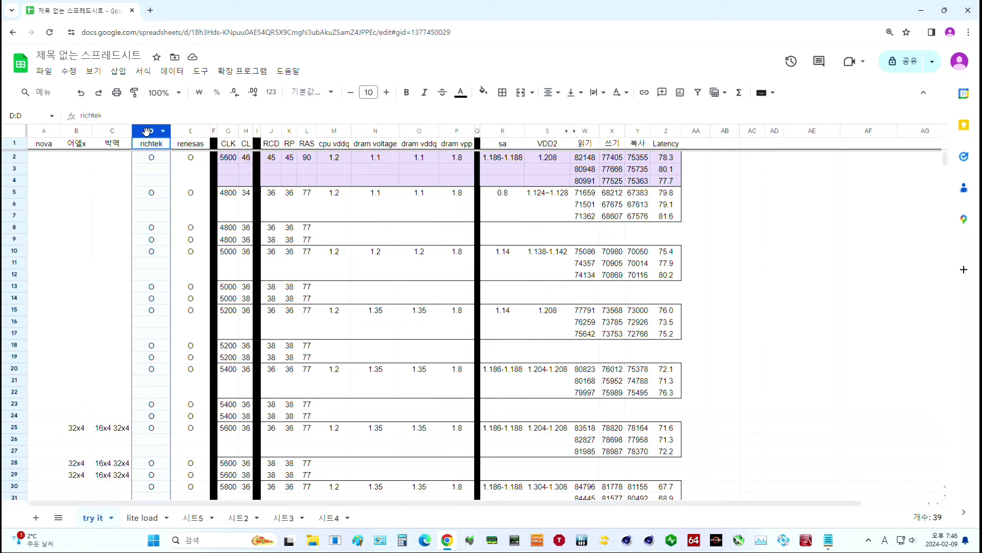
Step: Compare the DRAM voltages in row 2 with the clock, timings and dram voltage in row 5
left_click_drag(375, 158, 419, 158)
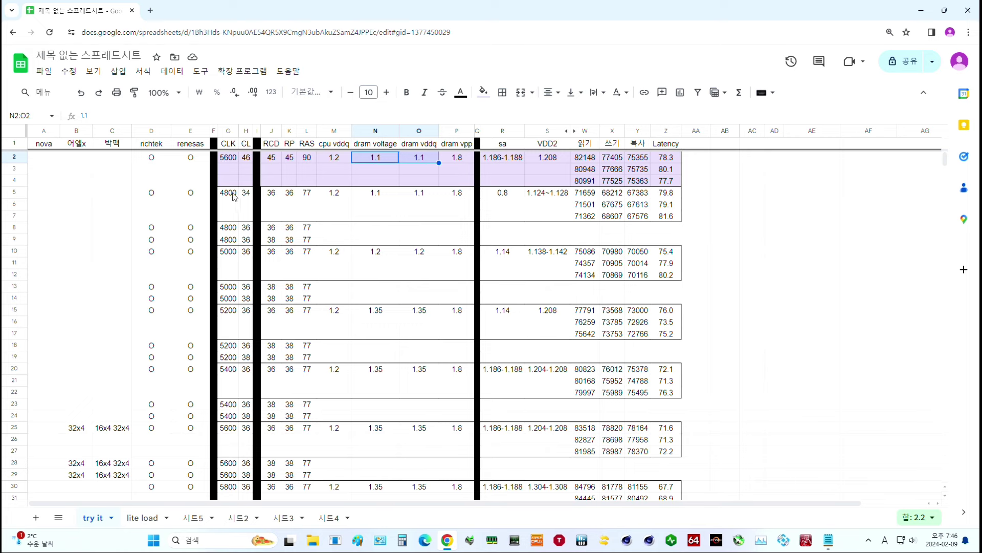
left_click_drag(233, 197, 310, 198)
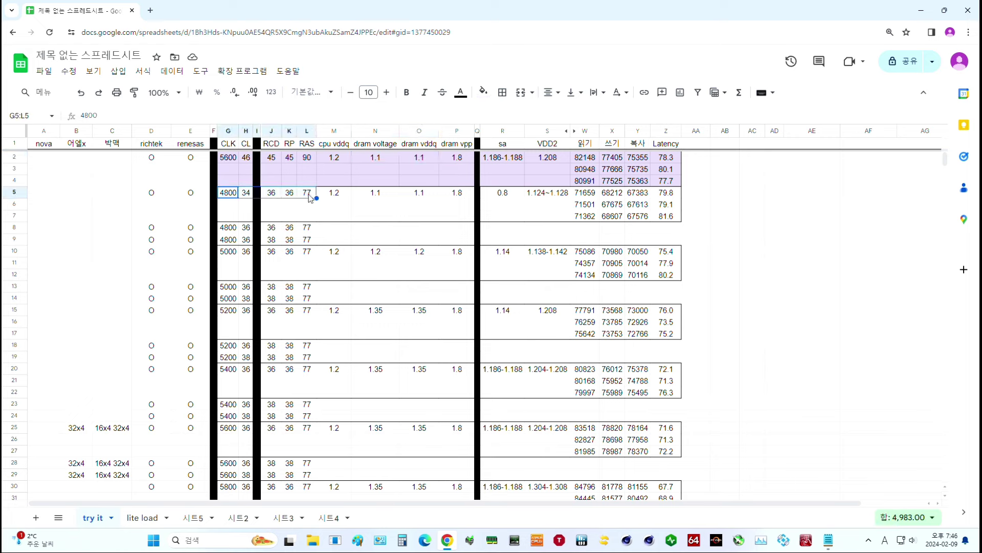
left_click(377, 199)
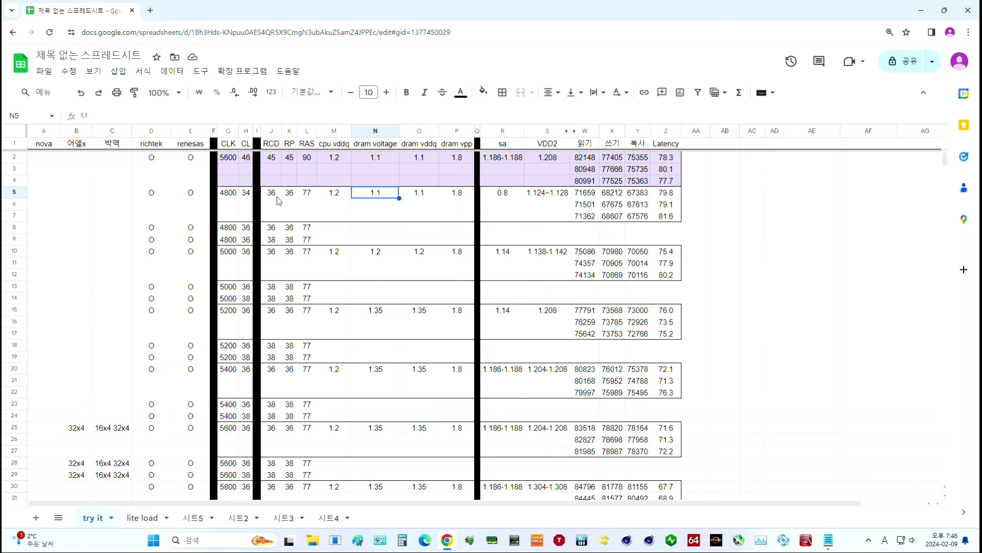
Step: Compare the richtek and renesas marks in rows 5 and 15 with the dram voltages in rows 10 and 15 and row 15's CLK and CL
left_click(156, 194)
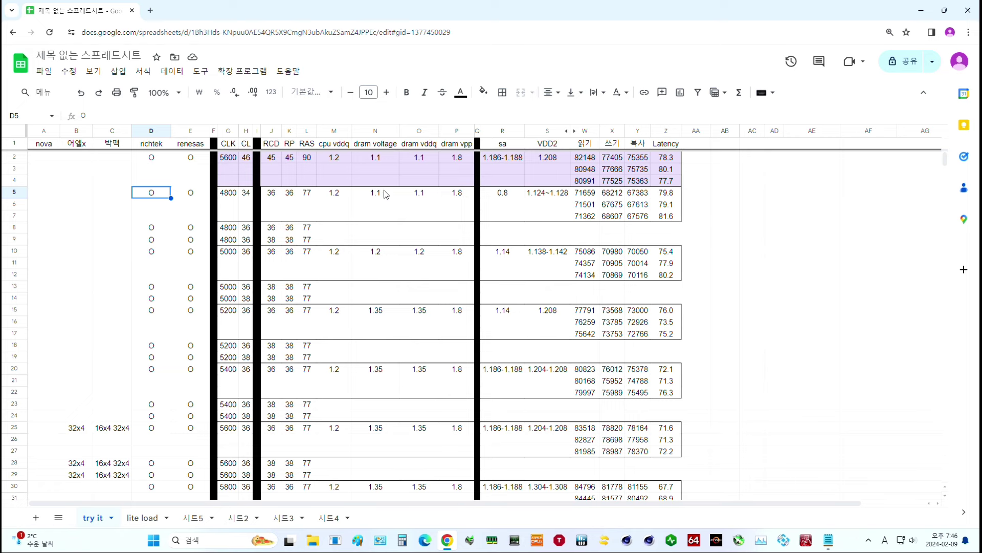
left_click(194, 196)
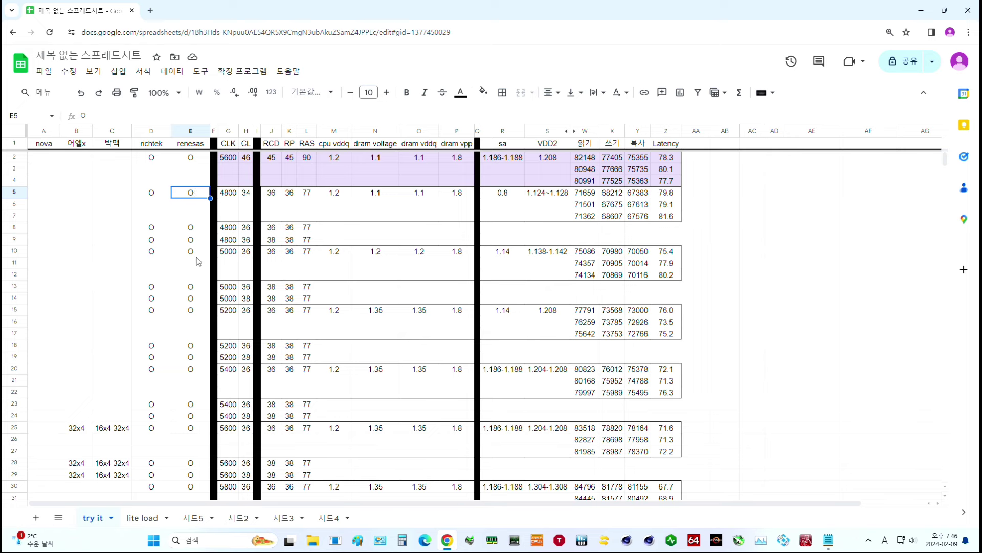
left_click(370, 256)
left_click(379, 314)
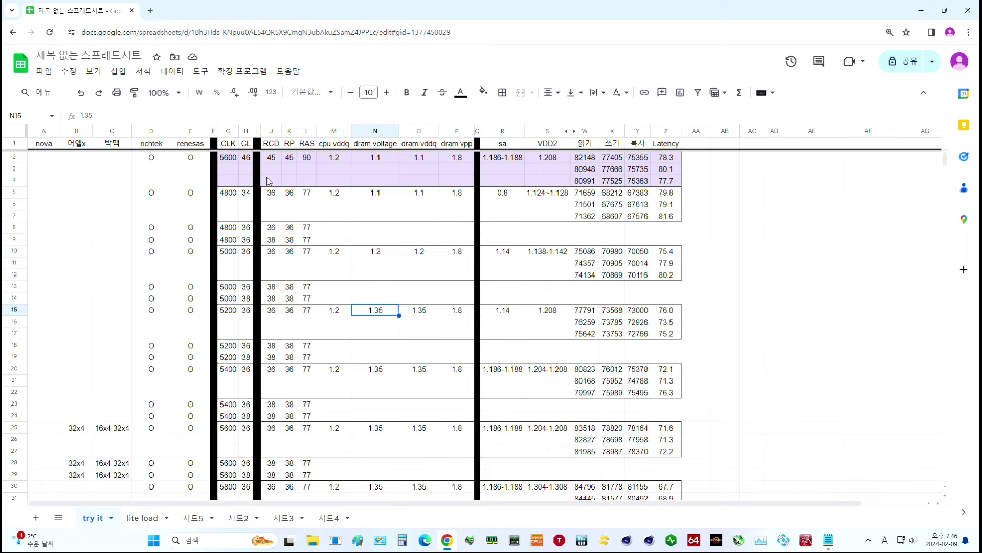
left_click(194, 196)
left_click(232, 315)
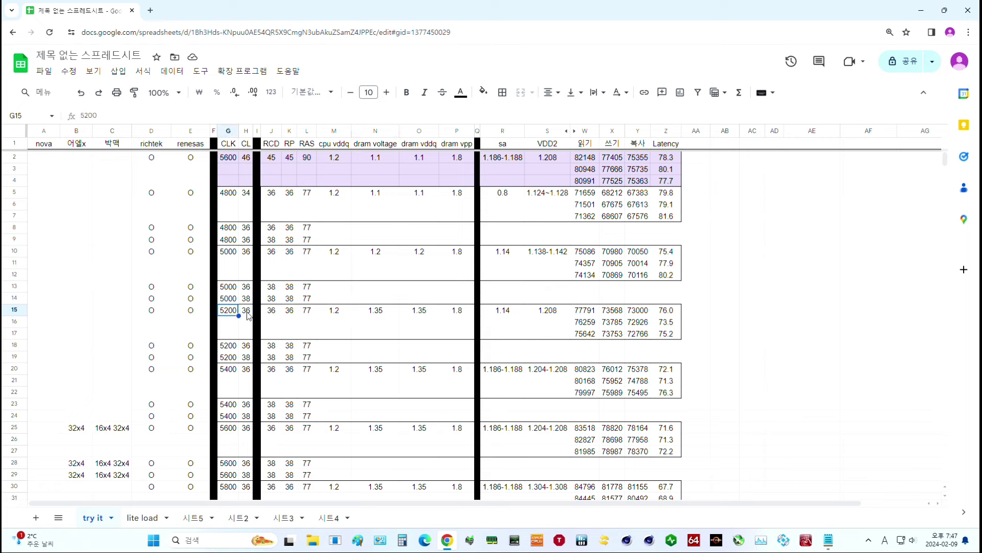
left_click(248, 315)
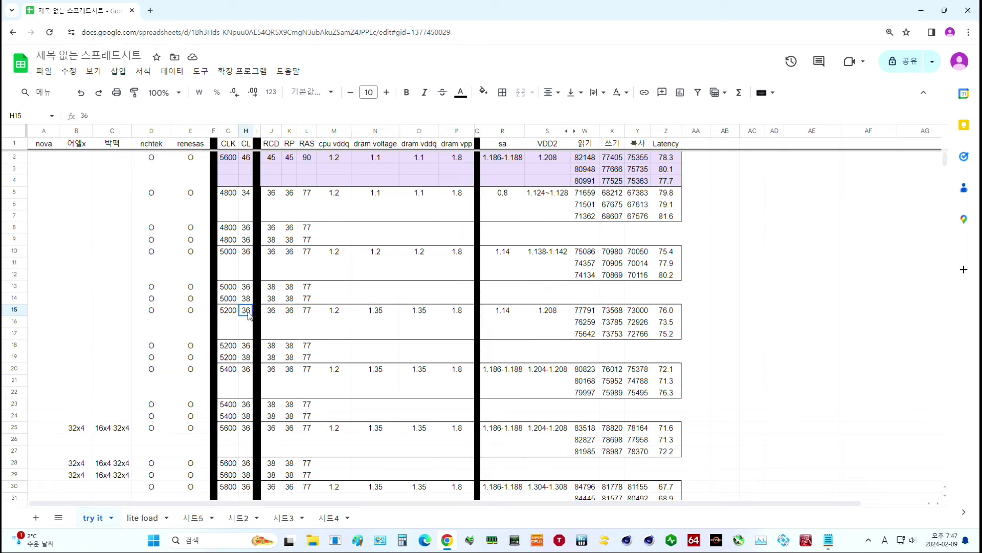
left_click(384, 315)
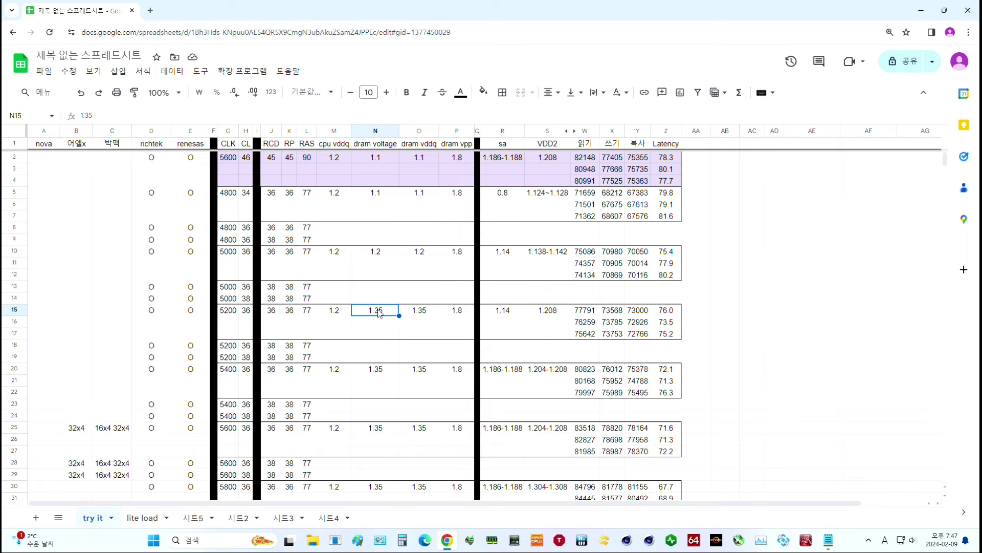
left_click(199, 314)
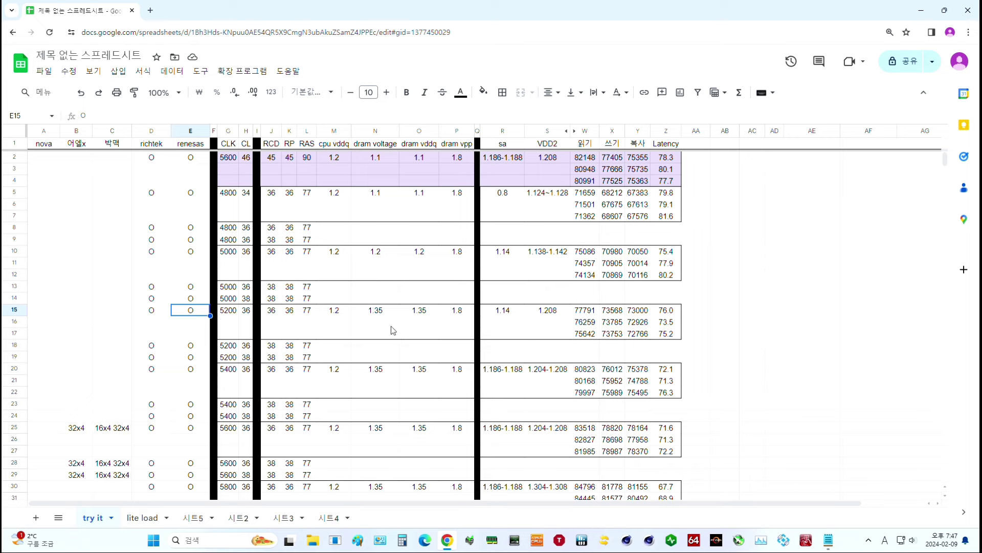
Step: Compare the dram vddq values in rows 5, 10, 15 and 20, then select the richtek and renesas marks in row 15
left_click(419, 312)
left_click(423, 254)
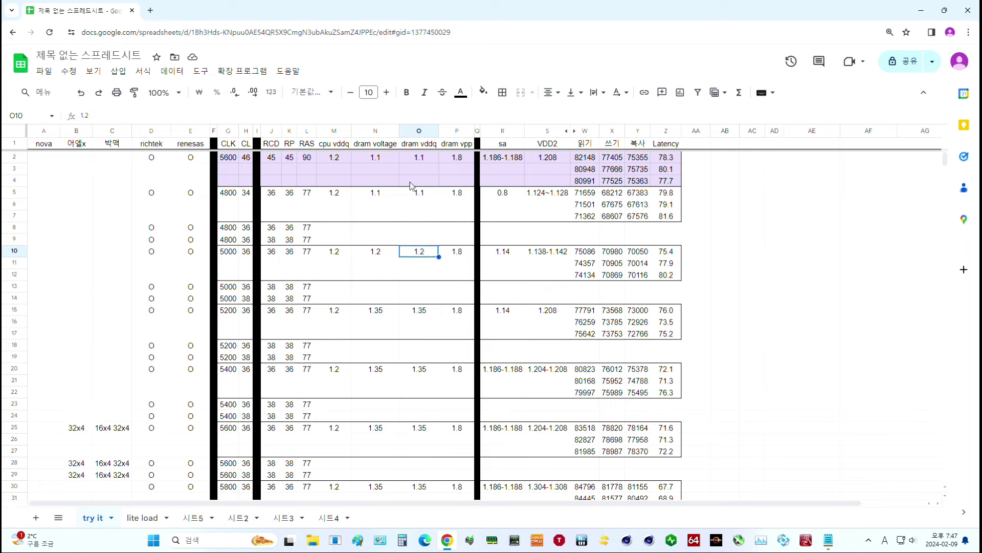
left_click(420, 194)
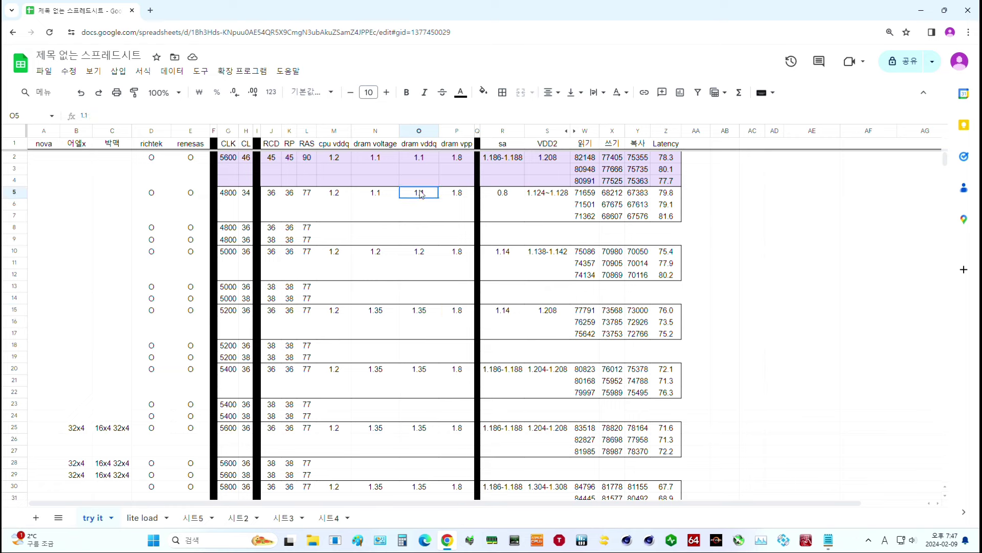
left_click(416, 253)
left_click(418, 313)
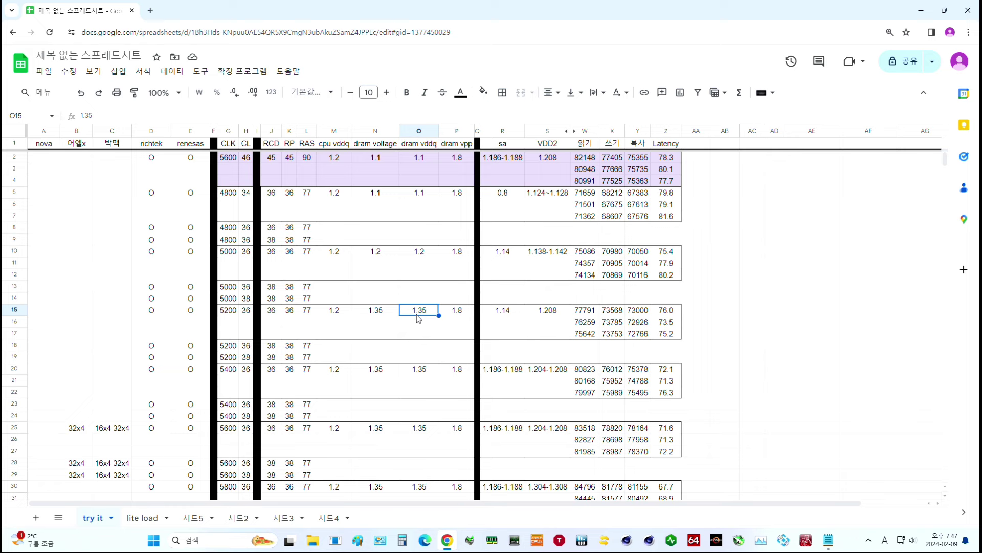
left_click(415, 375)
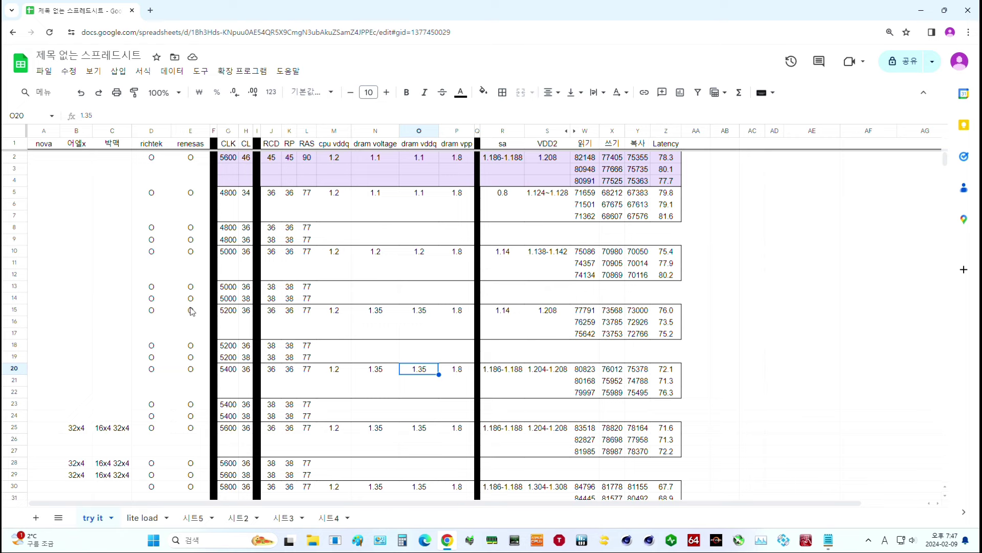
left_click_drag(197, 311, 158, 313)
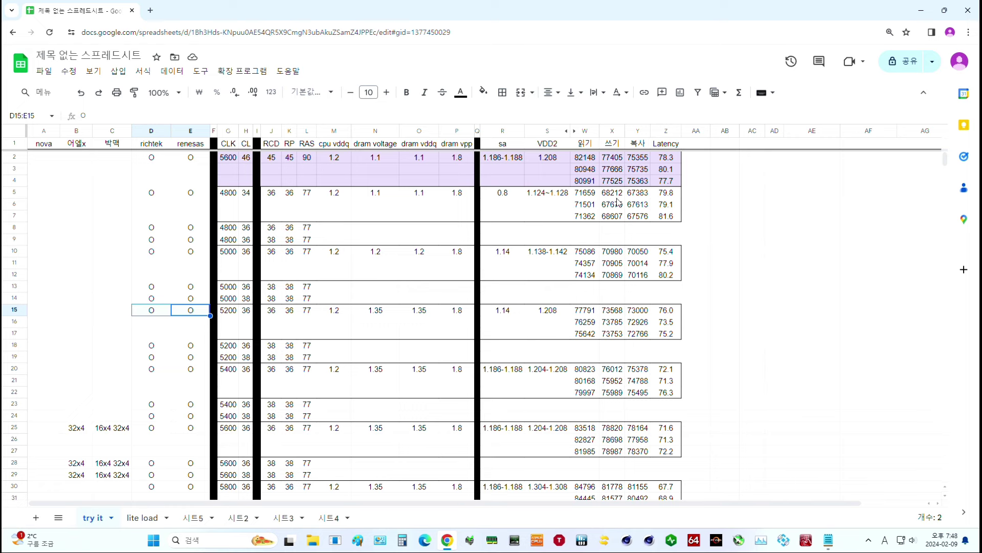
Step: Review the baseline block G2:Z4, examining its read, write and copy results and its Latency values
left_click_drag(669, 182, 228, 164)
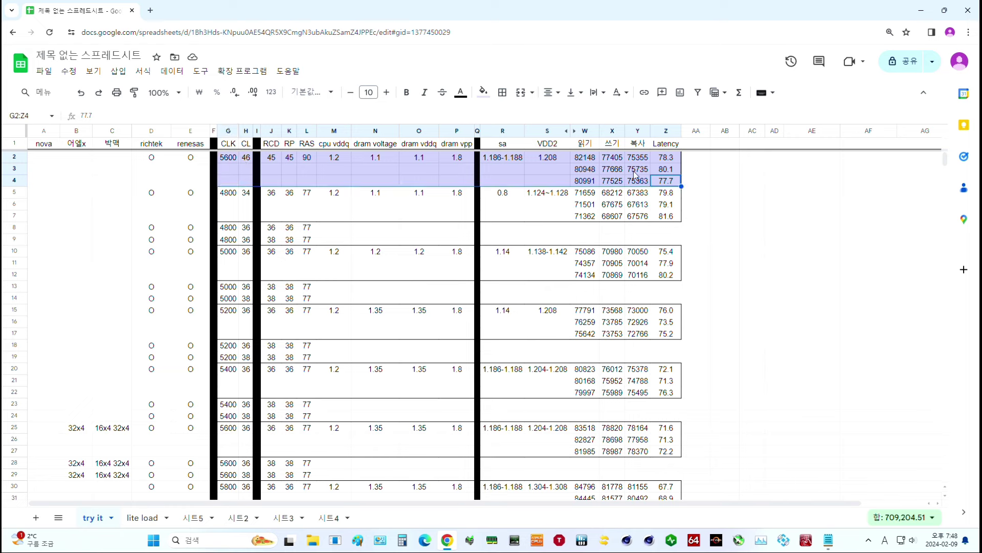
left_click(583, 162)
left_click_drag(637, 159, 585, 186)
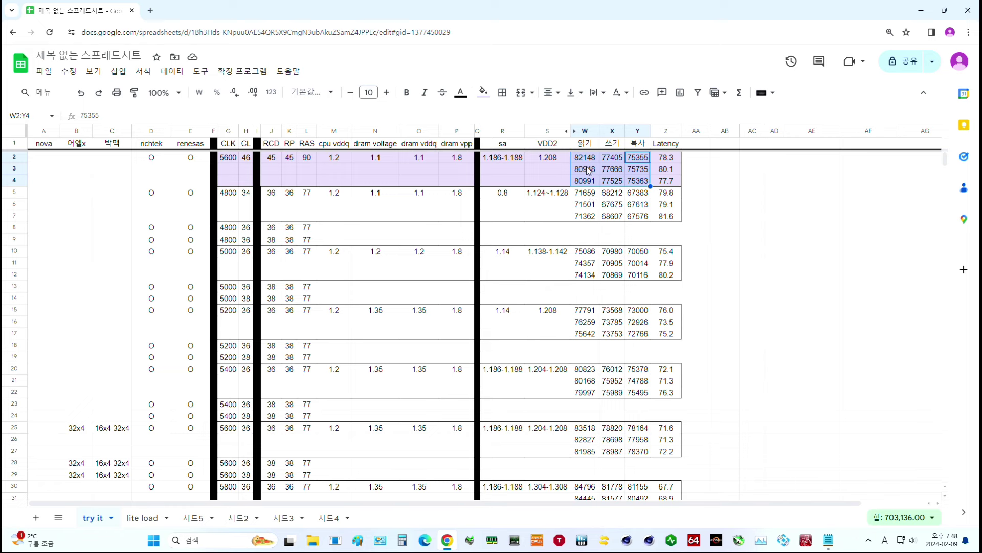
left_click(640, 169)
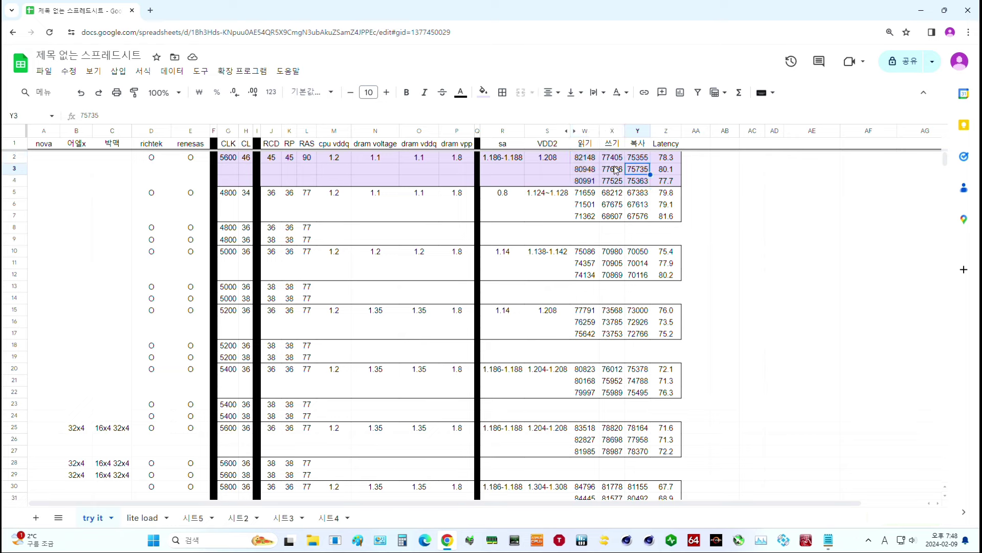
left_click_drag(585, 169, 648, 172)
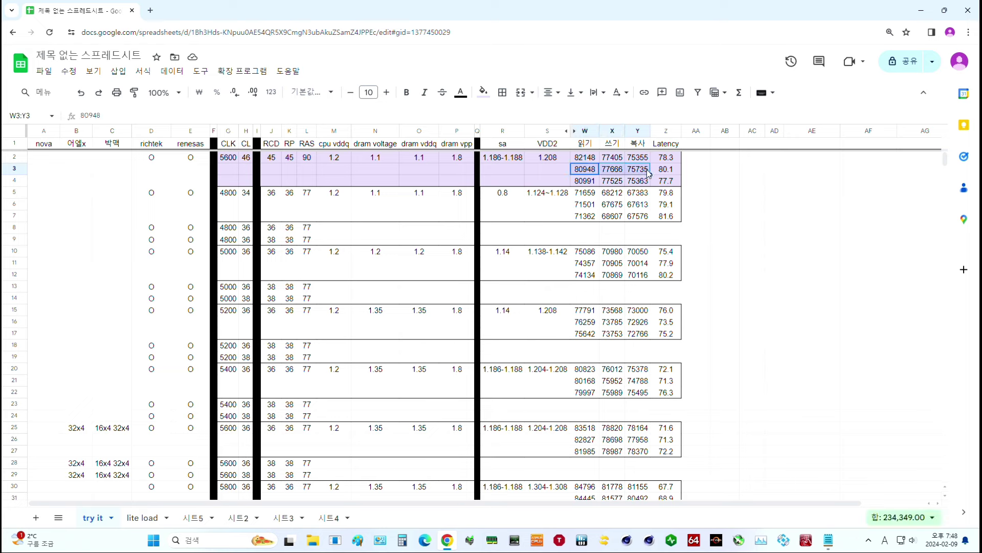
left_click(667, 146)
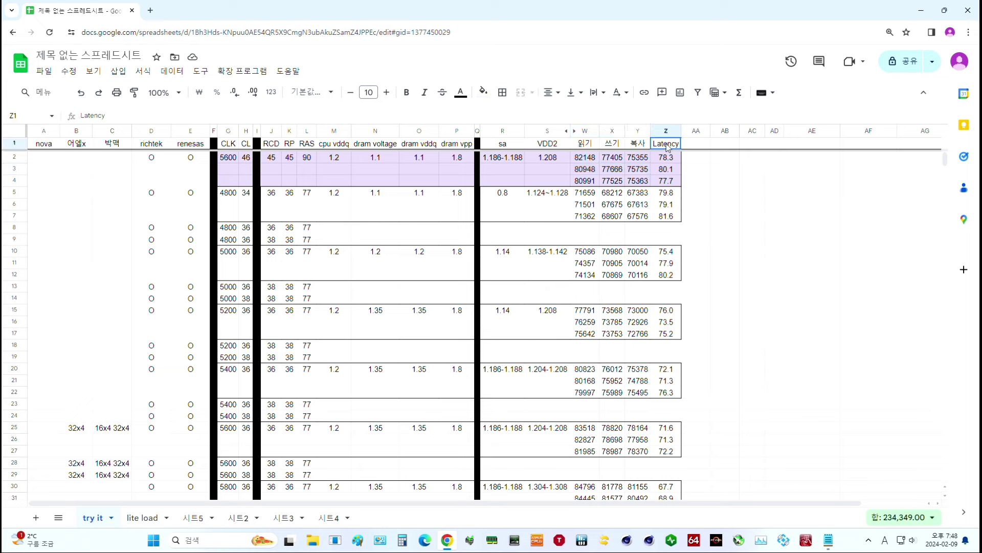
mouse_move(666, 157)
left_mouse_down()
mouse_move(667, 181)
mouse_move(665, 161)
left_mouse_up()
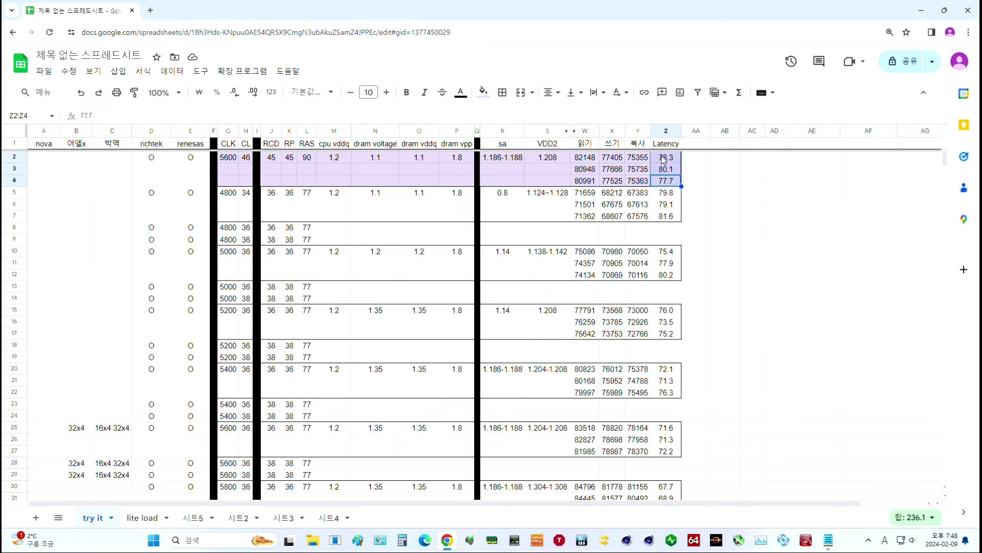
left_click(668, 180)
left_click_drag(668, 158, 668, 181)
Step: Examine row 5's clock, timings, voltages and benchmark results against the row 2 clock and CL, then select the block G5:Z7
left_click_drag(228, 193, 251, 192)
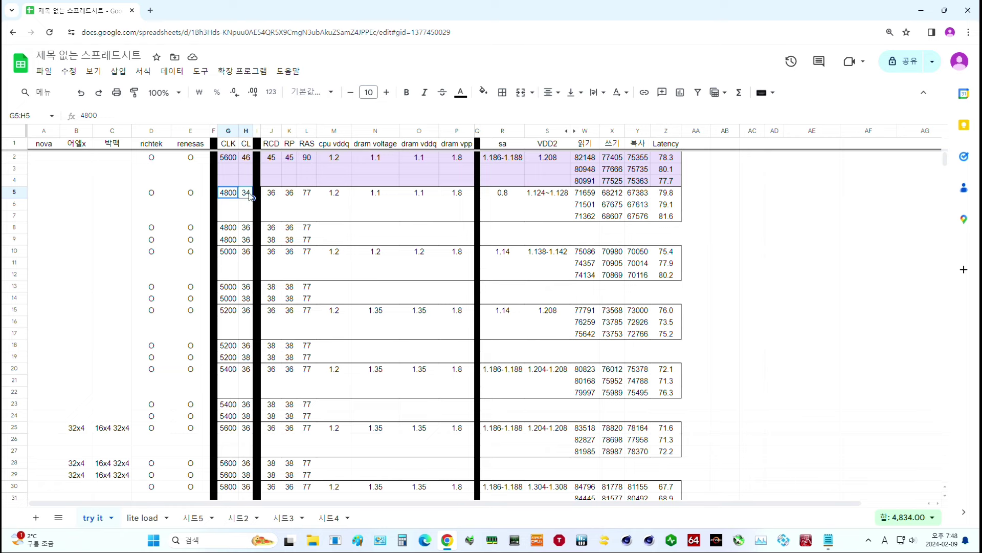
left_click_drag(271, 193, 459, 196)
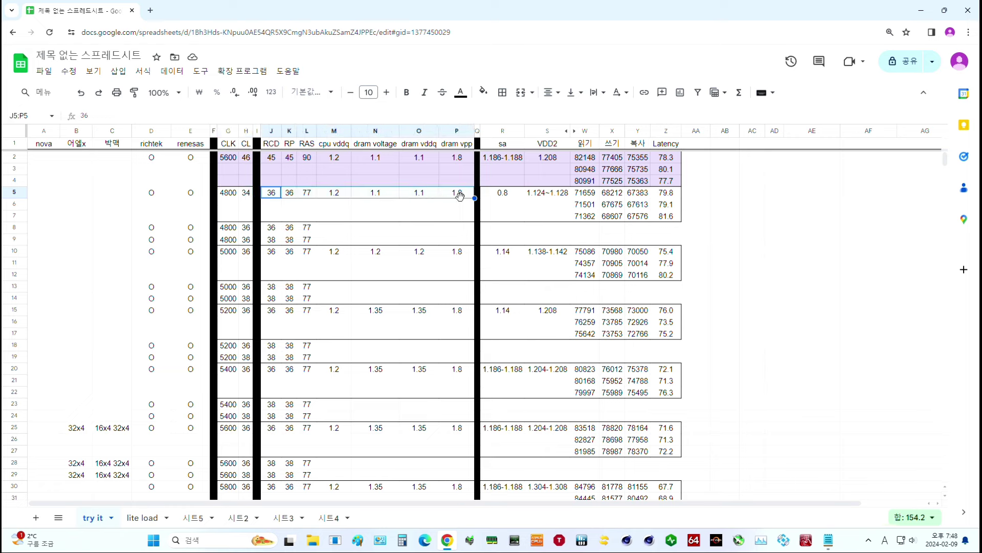
left_click_drag(585, 193, 640, 221)
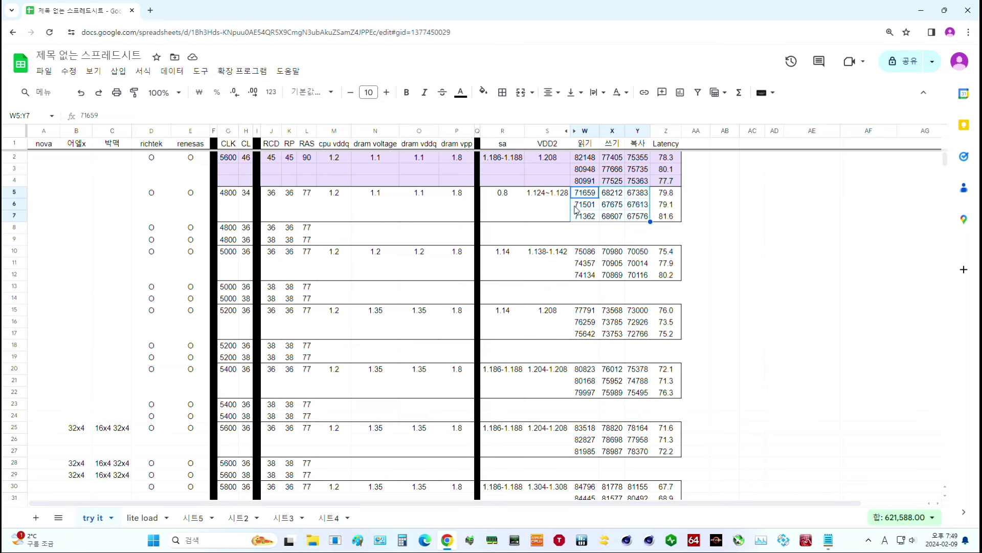
left_click(245, 197)
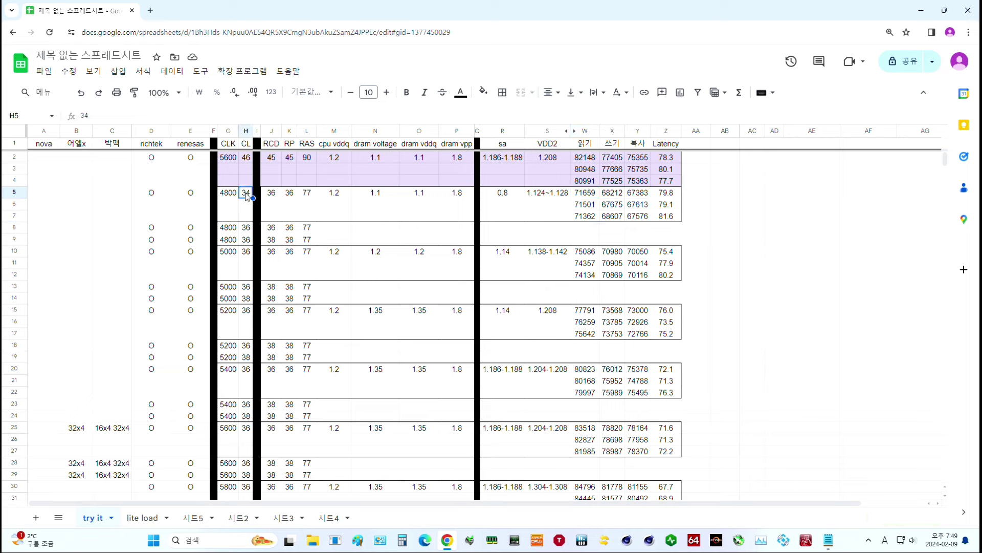
left_click_drag(269, 193, 316, 196)
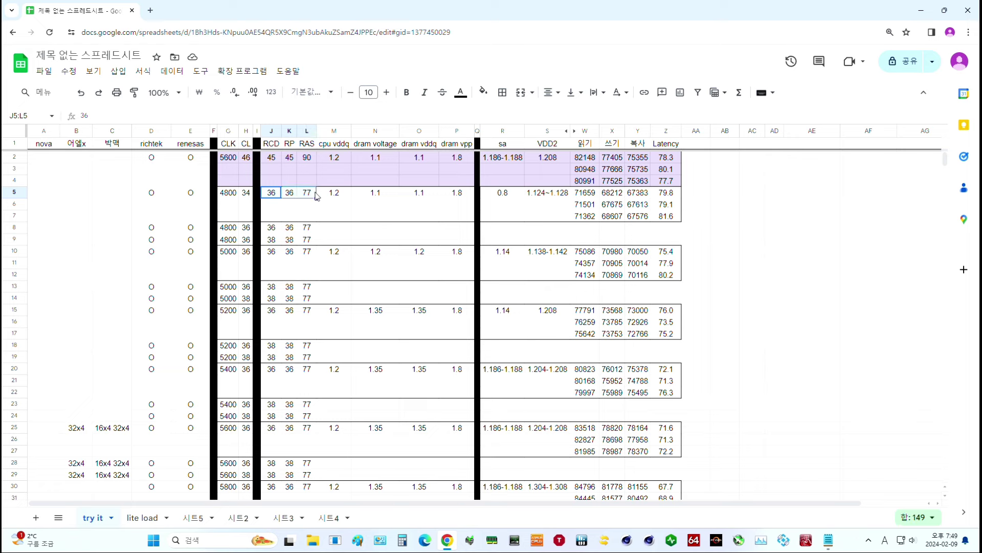
left_click_drag(221, 159, 246, 159)
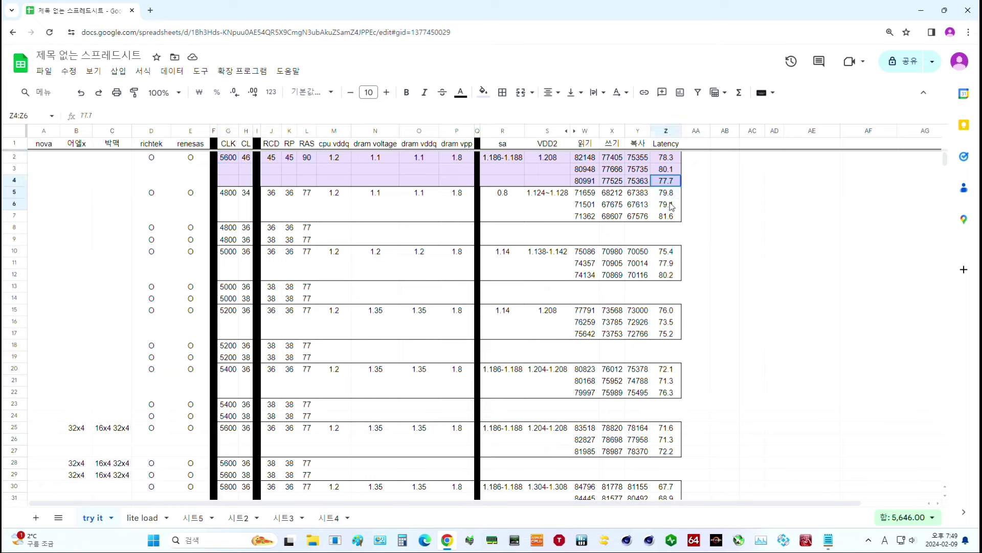
left_click_drag(666, 216, 246, 222)
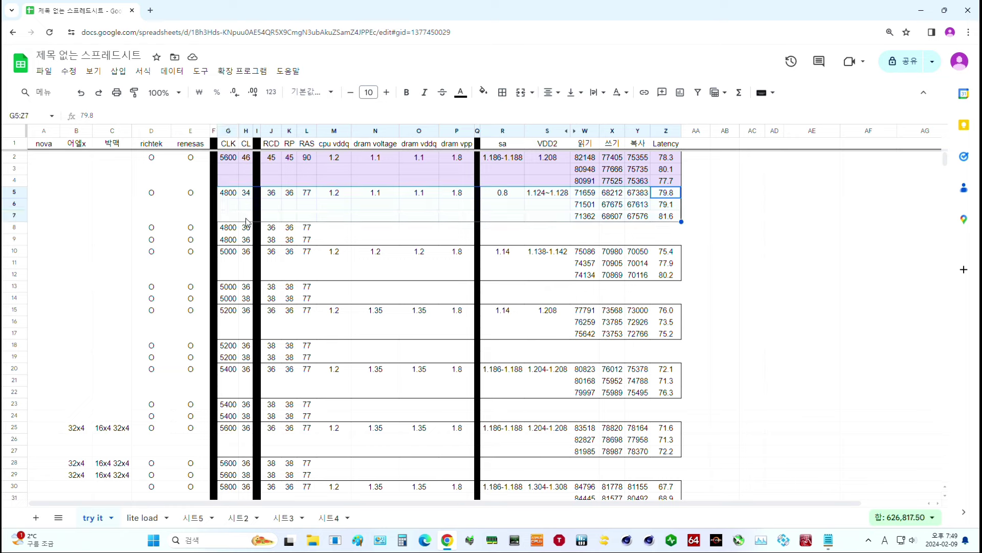
Step: Compare the timings and results in G5:Z7 with the alternative 4800 timings in rows 8 and 9
left_click(247, 211)
left_click(236, 230)
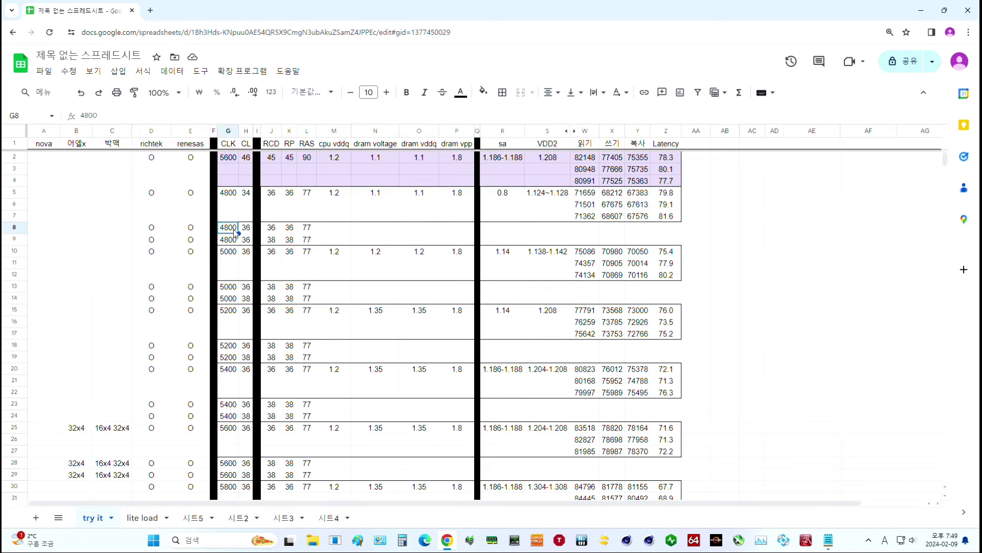
left_click(246, 194)
left_click(271, 194)
left_click(291, 194)
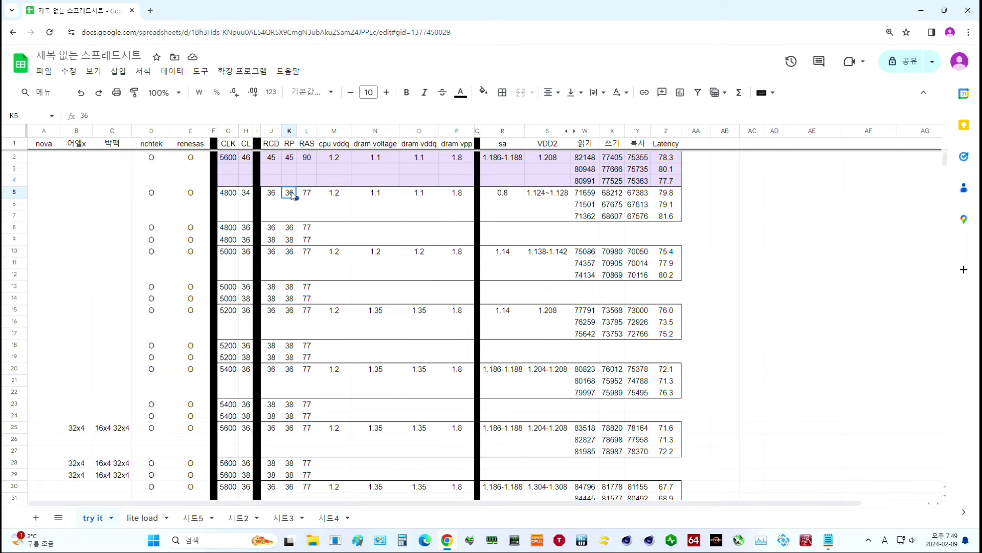
left_click_drag(675, 216, 668, 197)
left_click_drag(246, 227, 306, 246)
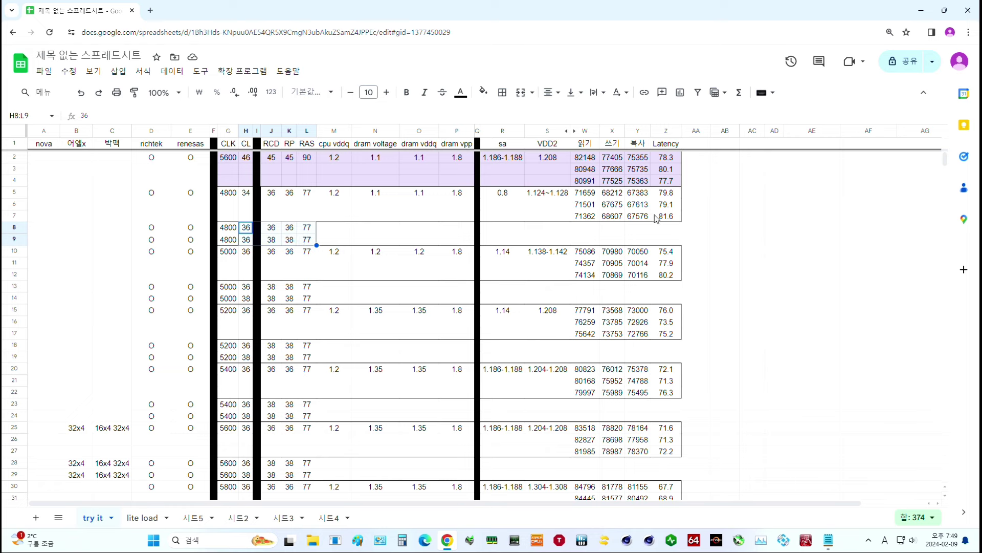
left_click_drag(307, 227, 236, 239)
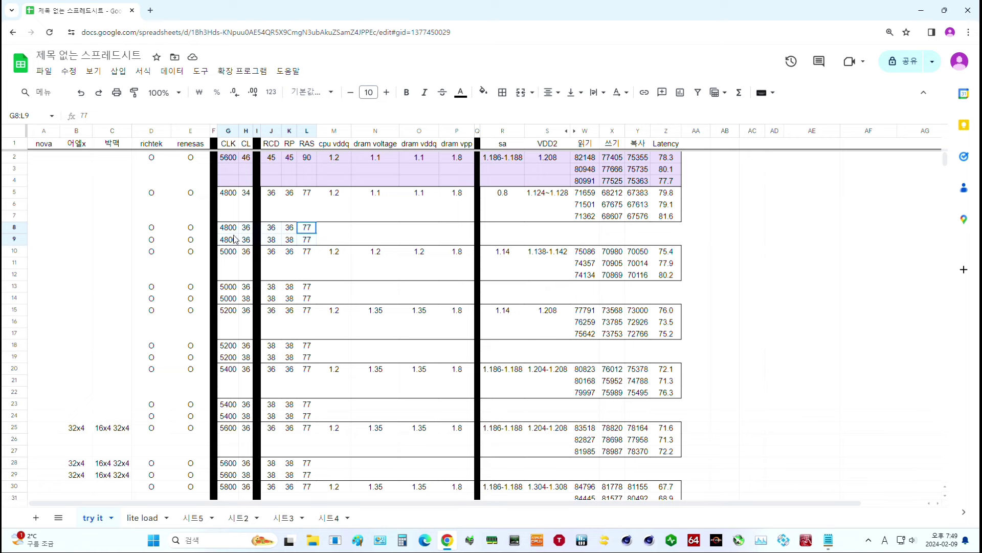
left_click_drag(229, 193, 666, 216)
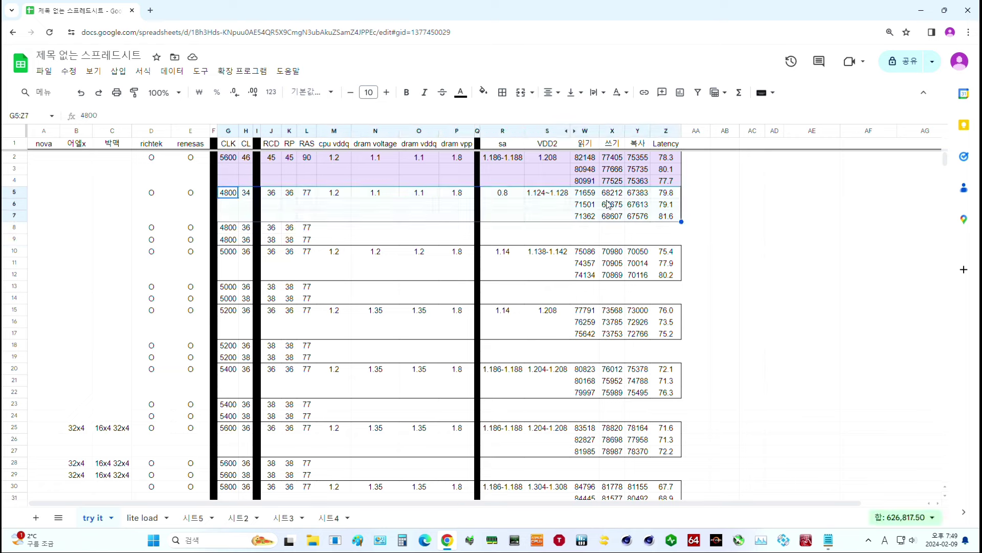
left_click_drag(307, 228, 214, 240)
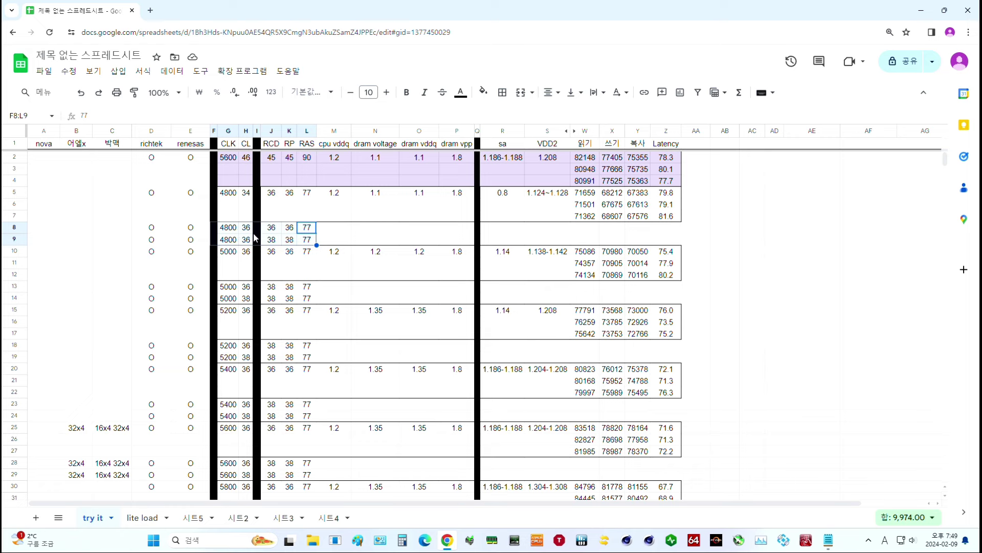
Step: Review the 5000 block G10:Z12 and its alternative timings in G13:L14, then select the clock in row 15
left_click(228, 253)
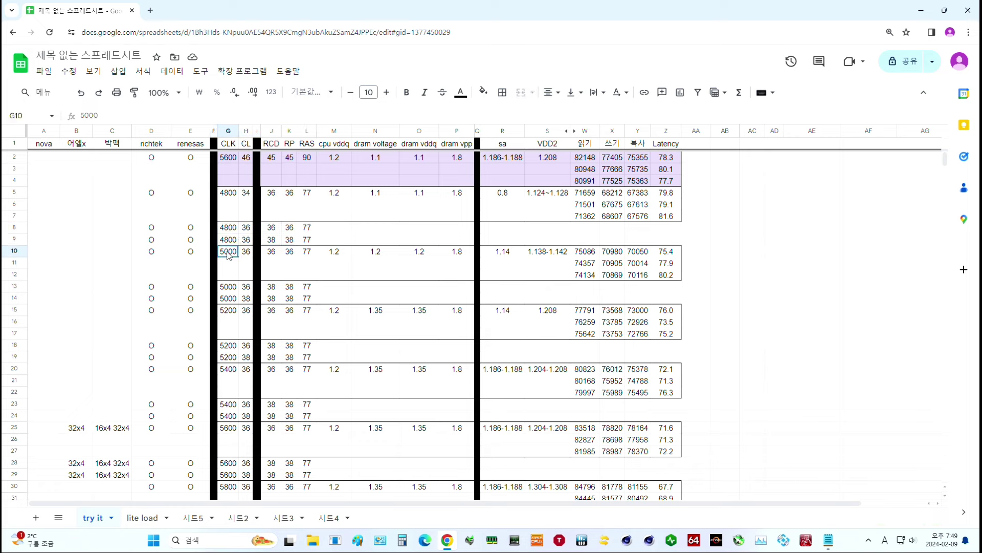
left_click_drag(228, 254, 671, 277)
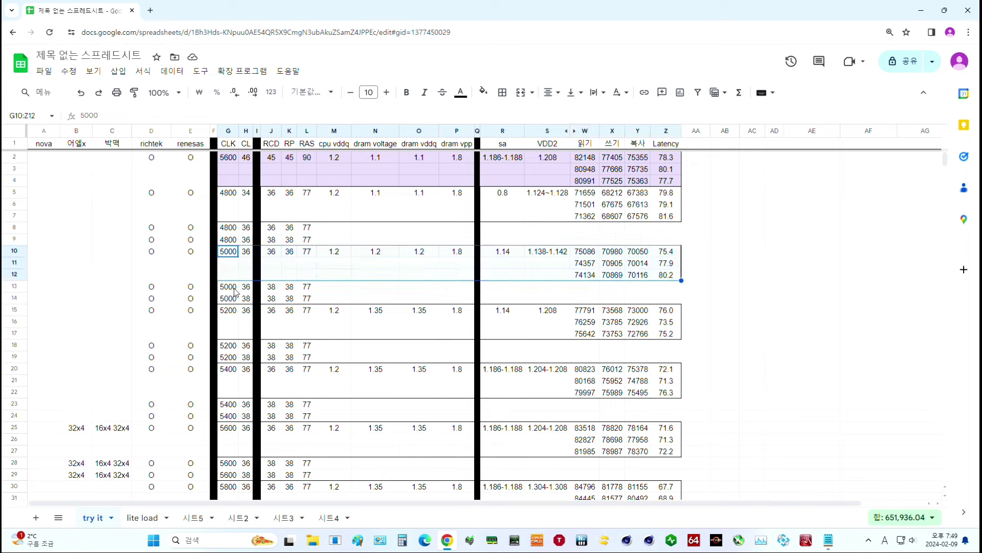
left_click_drag(236, 291, 307, 298)
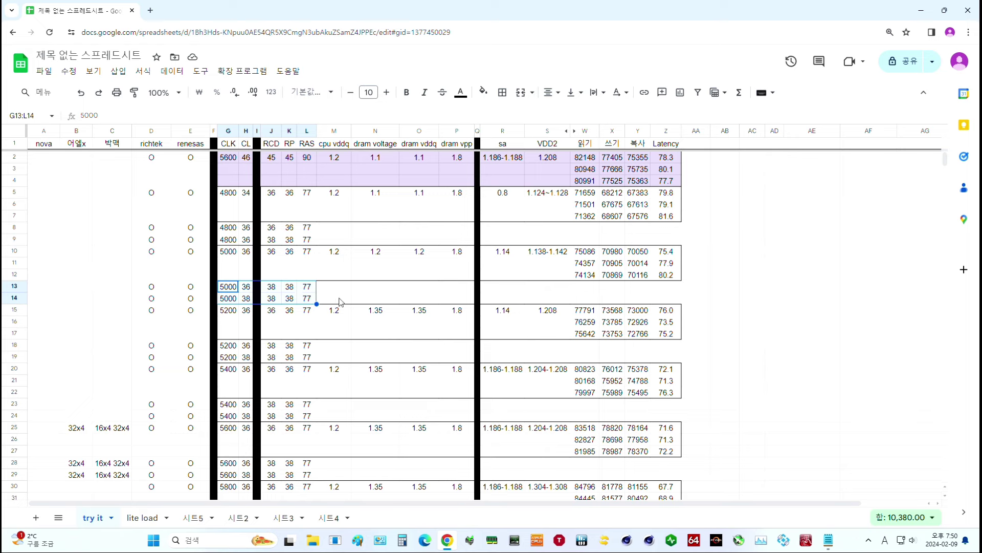
left_click(308, 346)
left_click(237, 311)
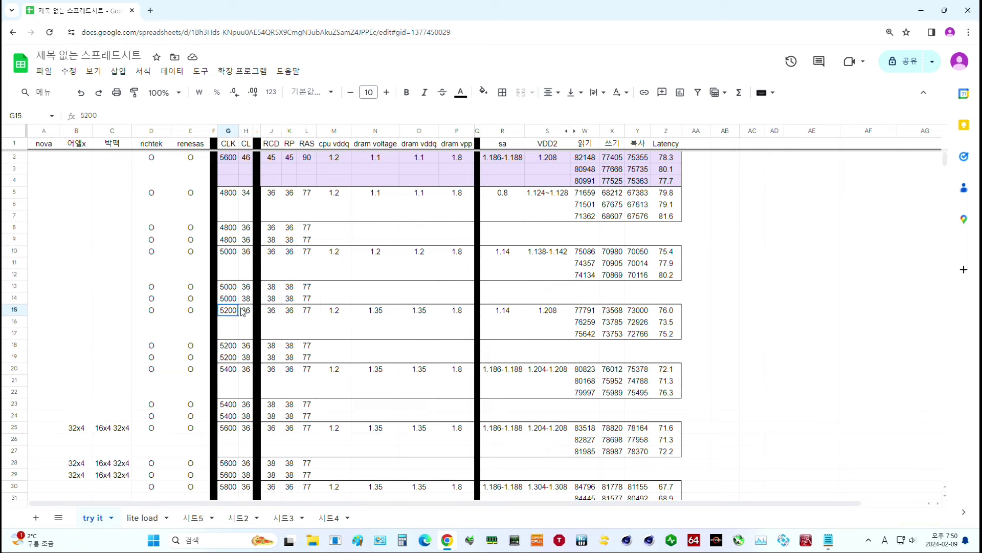
Step: Compare the 5200 alternative timings in G18:L19 with row 15's clock and timings, then review the Latency values from the 5000 to 5400 blocks
left_click_drag(307, 346, 233, 359)
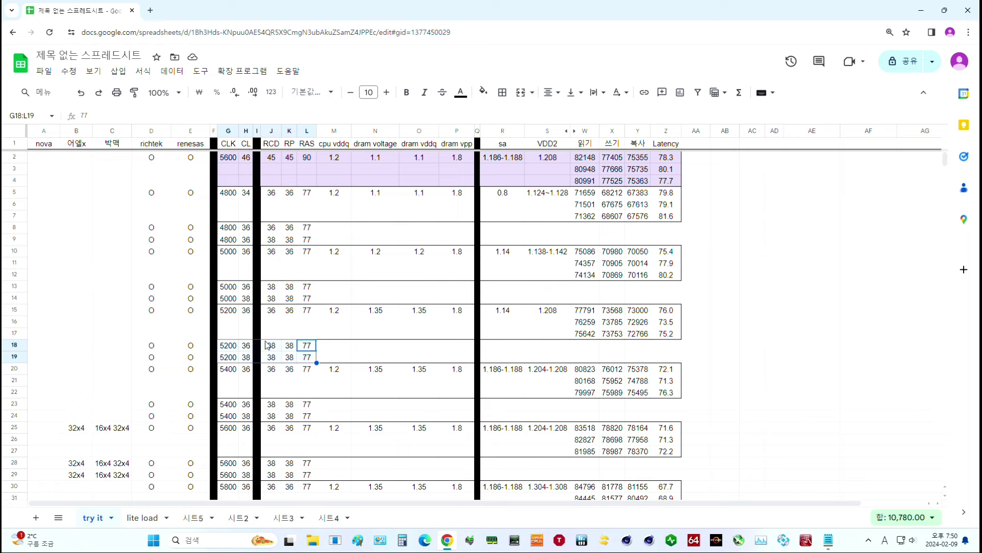
left_click_drag(225, 310, 307, 311)
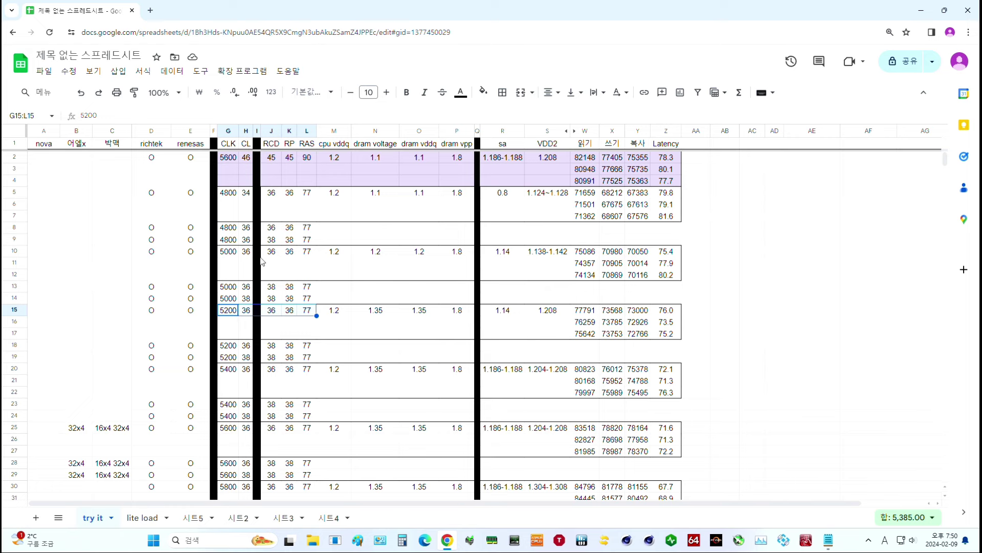
left_click_drag(671, 256, 671, 392)
Step: Review the 5400 block's clock and CL in row 20, its Latency values in Z20:Z22 and the alternative timings in G23:L24
left_click(238, 370)
left_click_drag(241, 373, 251, 374)
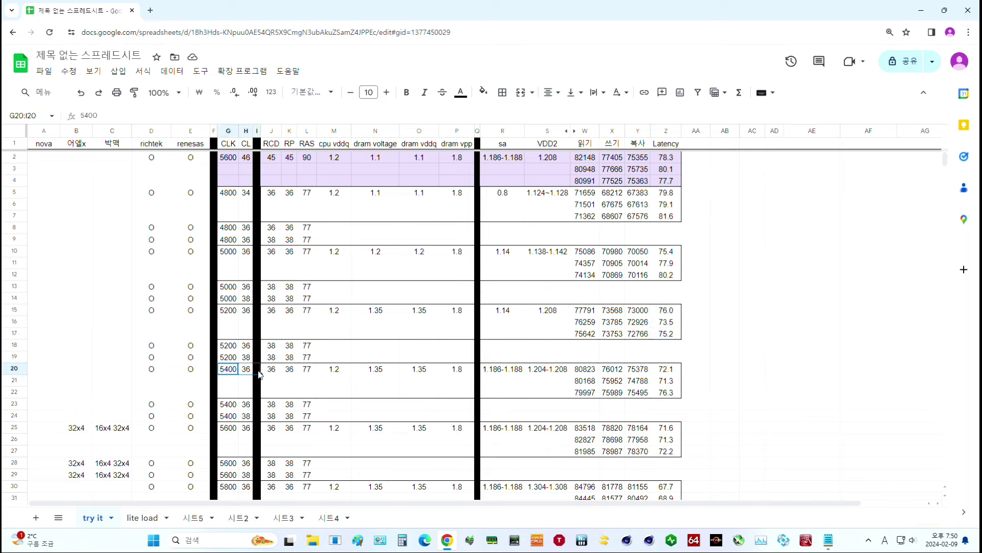
left_click_drag(674, 371, 674, 393)
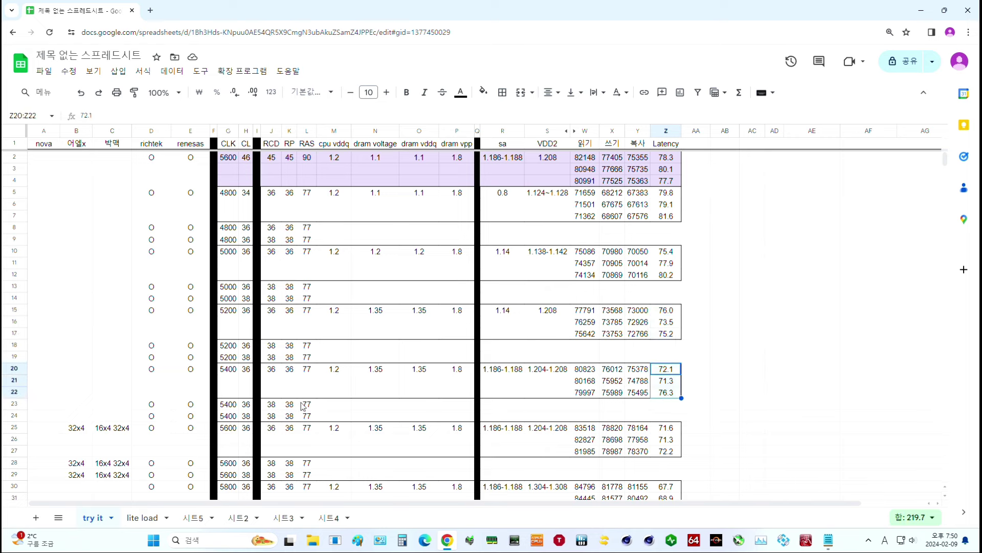
left_click_drag(234, 408, 302, 420)
Step: Examine the 5600 block G25:Z27, its module configurations in B25:C25 and the alternative 5600 clocks in G28:G29
scroll(302, 419, "down", 3)
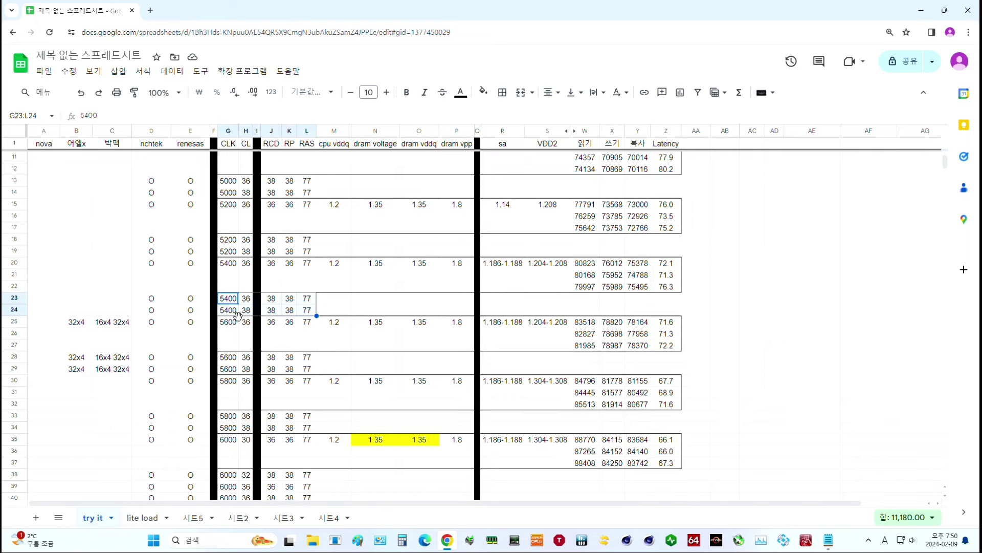
left_click_drag(228, 322, 656, 348)
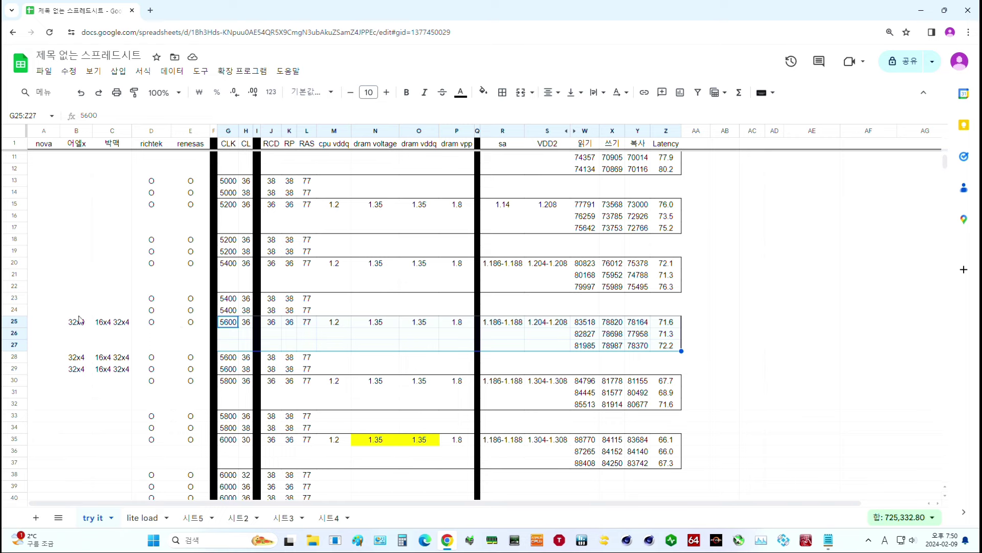
left_click_drag(79, 320, 108, 320)
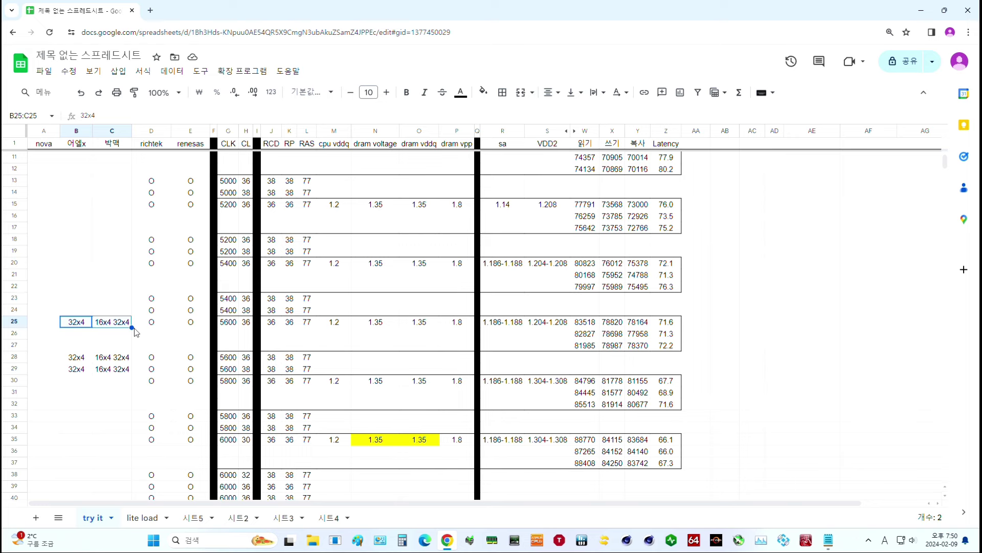
left_click(110, 131)
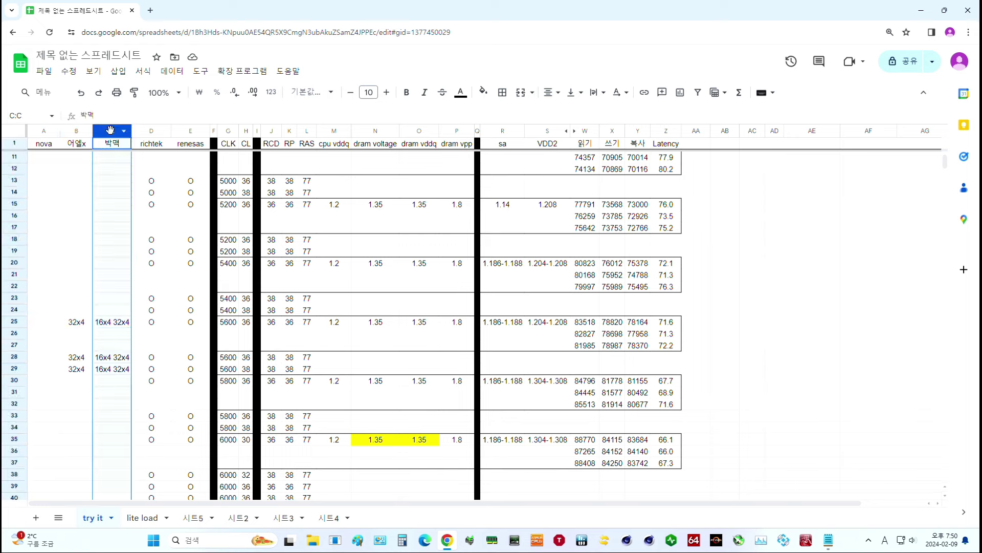
left_click(109, 327)
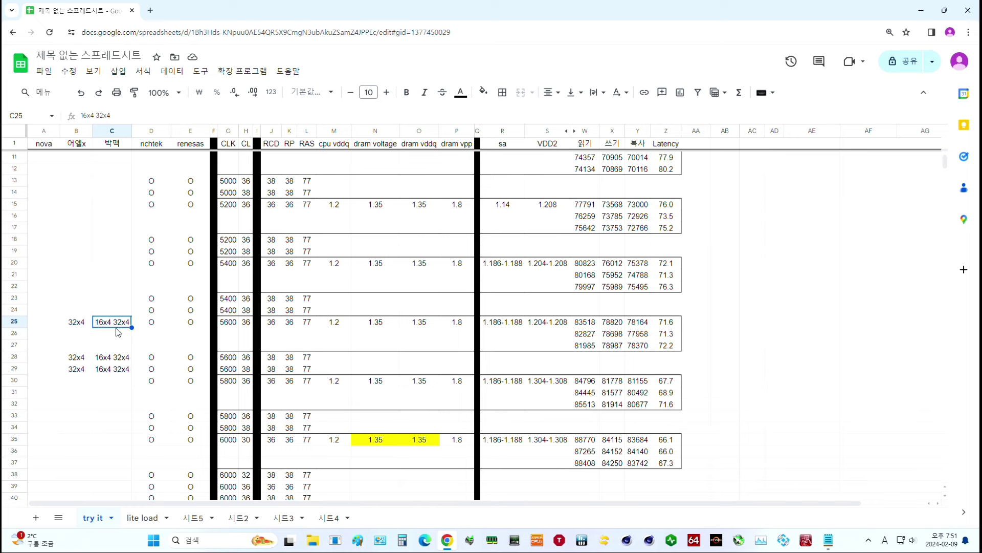
left_click(228, 326)
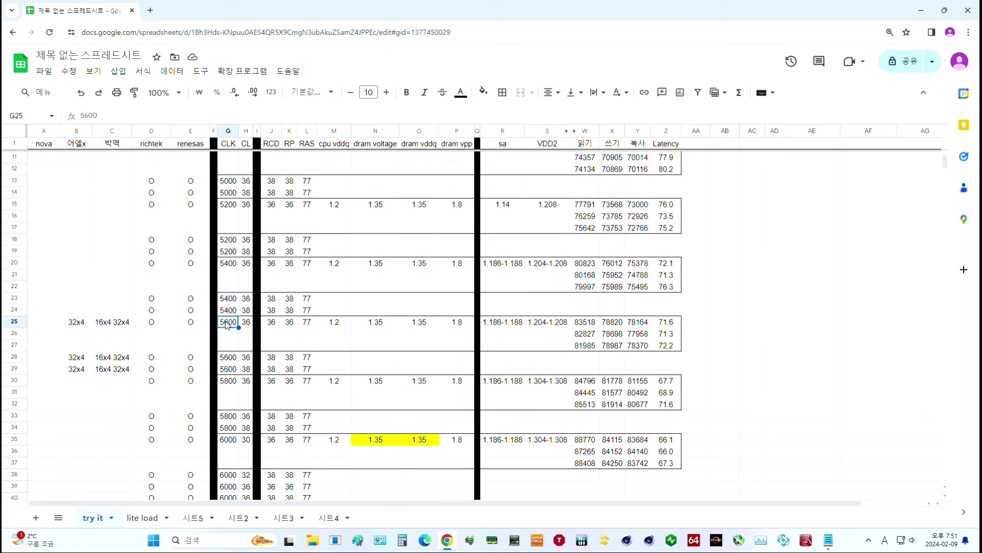
left_click_drag(228, 358, 226, 375)
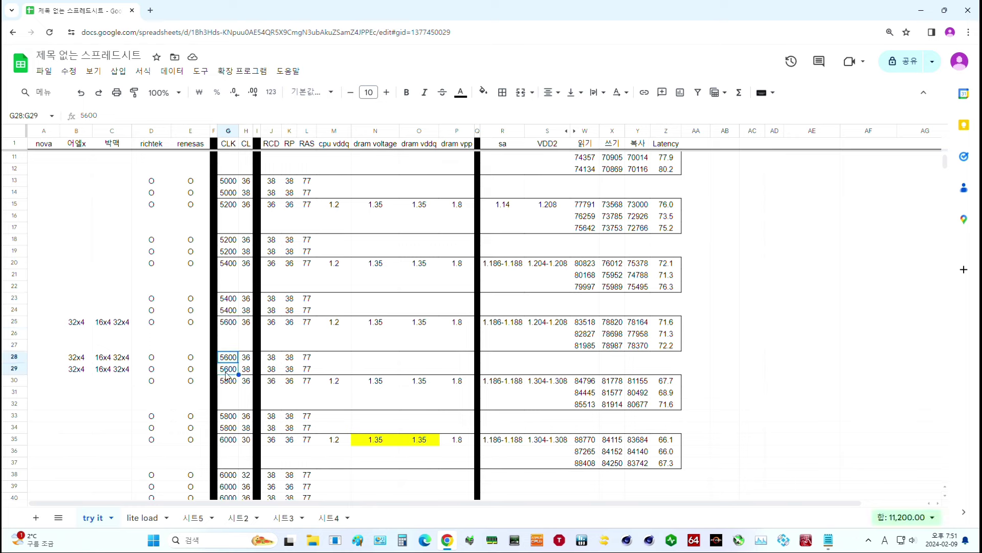
left_click(109, 323)
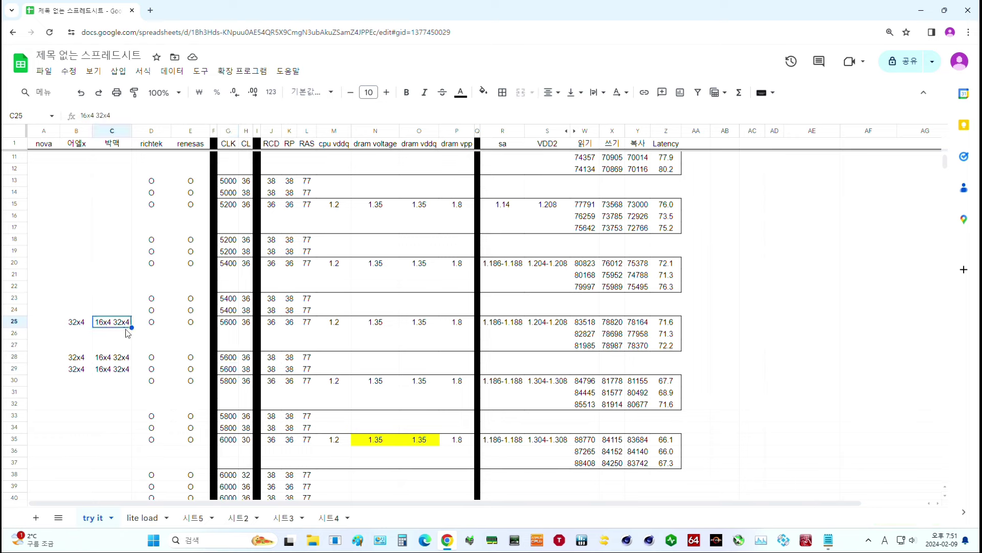
Step: Review all settings in G5:Z29, then check row 25's clock and timings against its module configuration in C25
left_click_drag(229, 371, 673, 198)
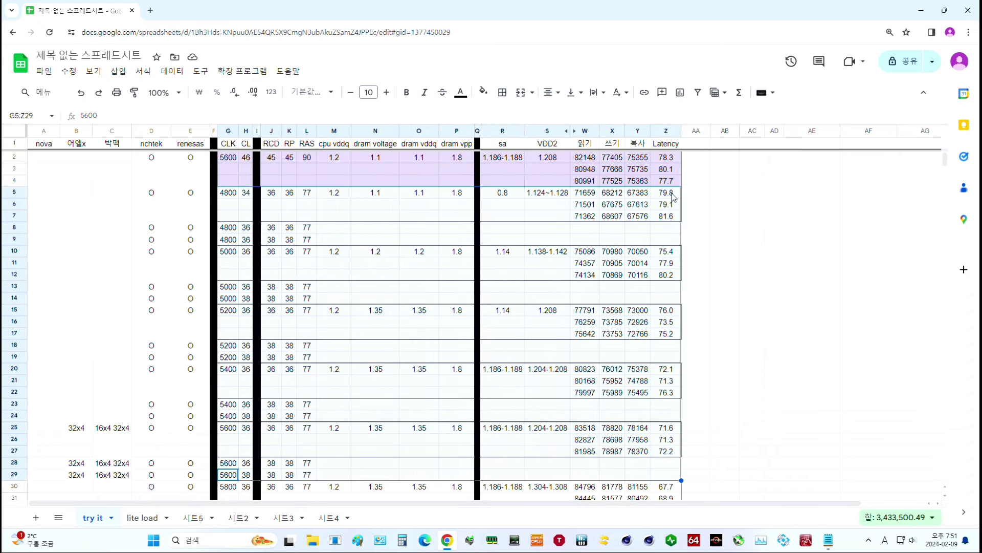
left_click_drag(671, 433, 332, 456)
left_click_drag(228, 427, 289, 428)
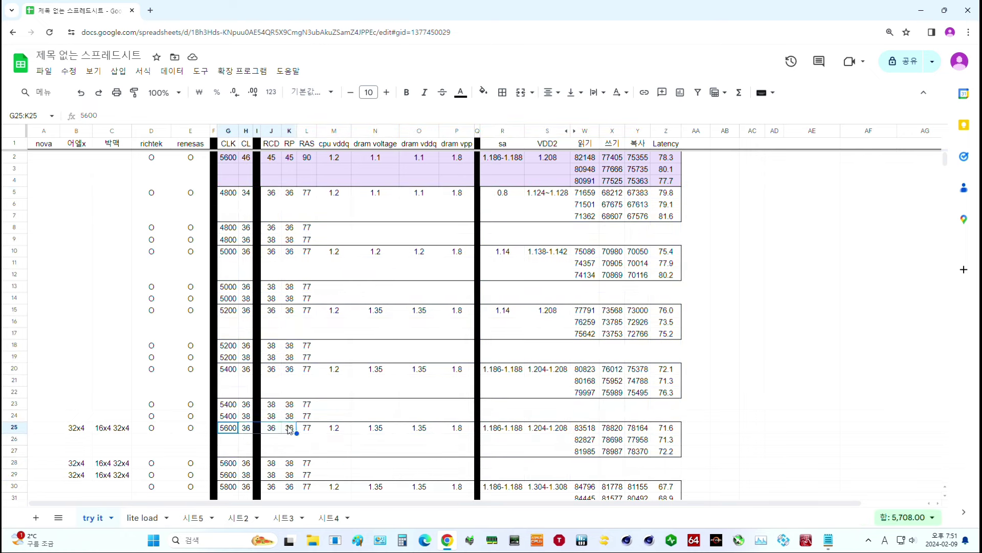
left_click(112, 427)
Step: Review the 5800 block G30:Z32, its richtek mark, the alternative timings in G33:L34 and row 30's timings and voltages
scroll(204, 292, "down", 2)
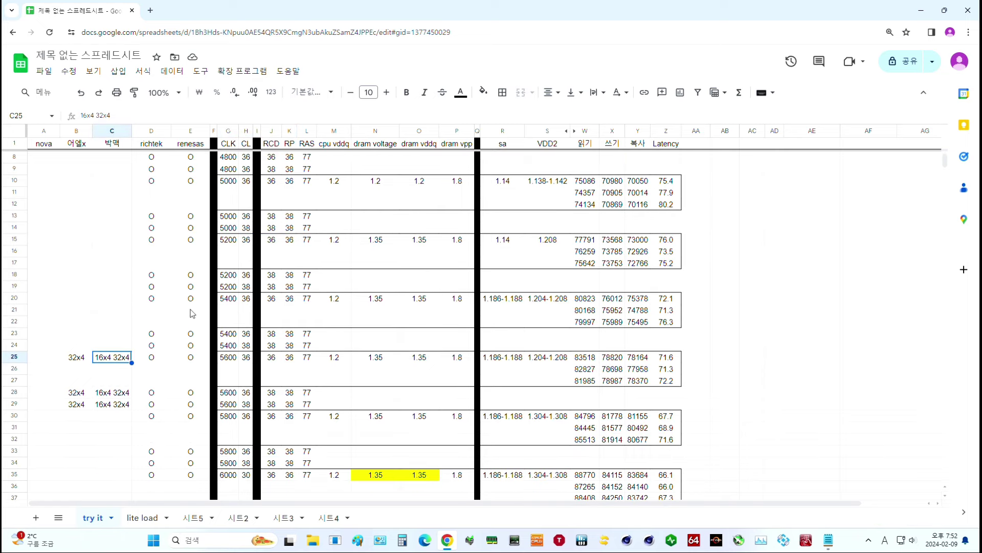
scroll(193, 313, "down", 3)
left_click(153, 311)
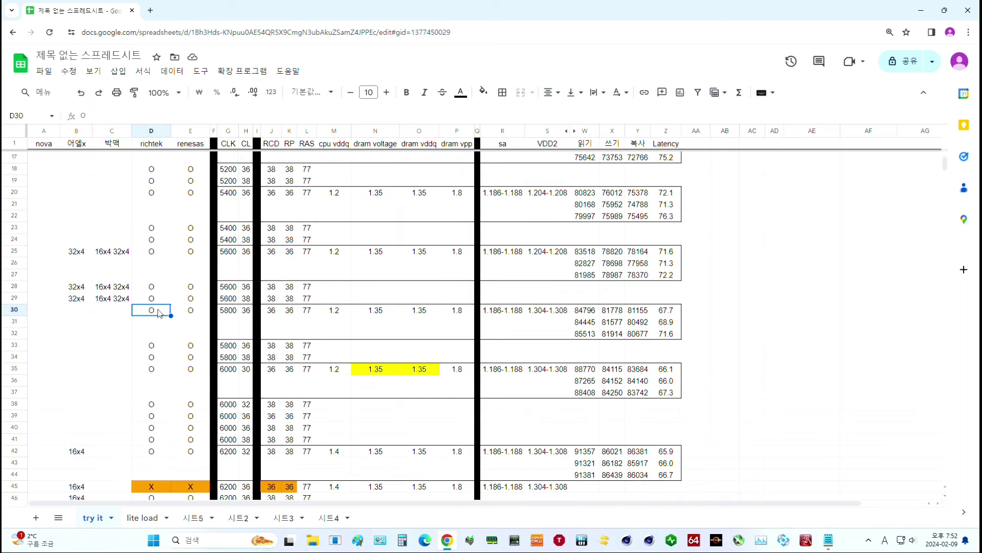
left_click(224, 313)
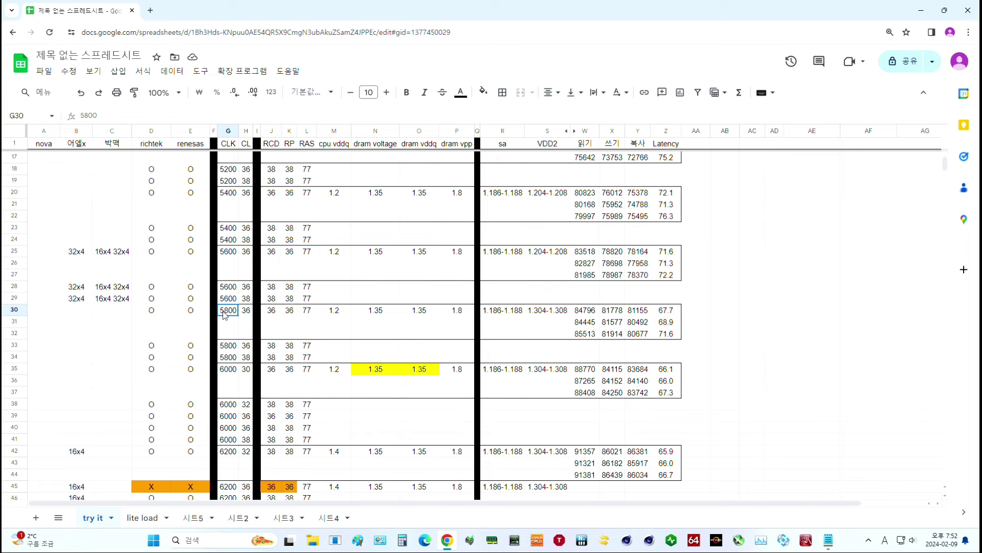
left_click_drag(227, 317, 675, 335)
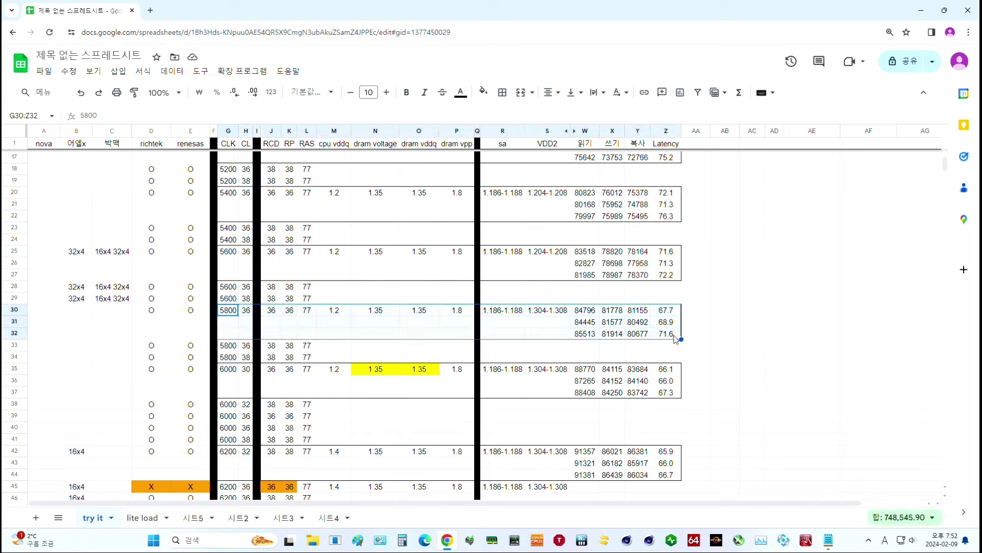
left_click_drag(228, 346, 308, 358)
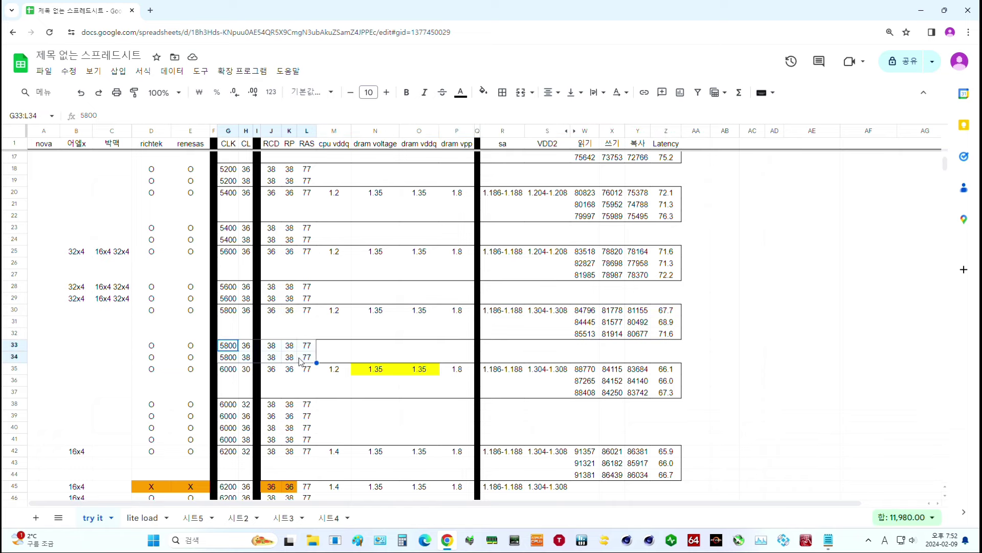
left_click_drag(231, 316, 455, 313)
Step: Review the 6000 block G35:Z37 and highlight its CL value in H35 yellow, matching the dram voltage and dram vddq cells
scroll(264, 312, "down", 3)
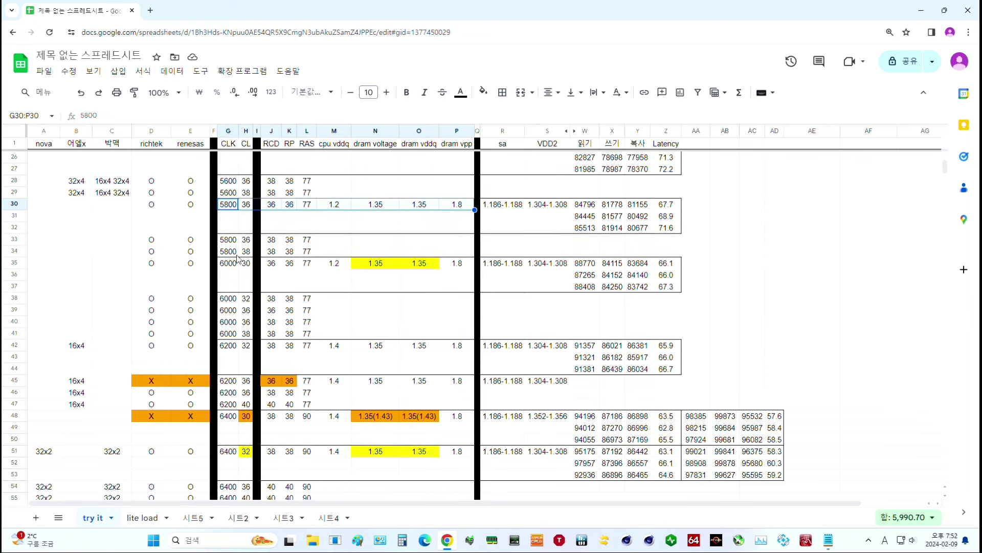
left_click_drag(229, 264, 671, 290)
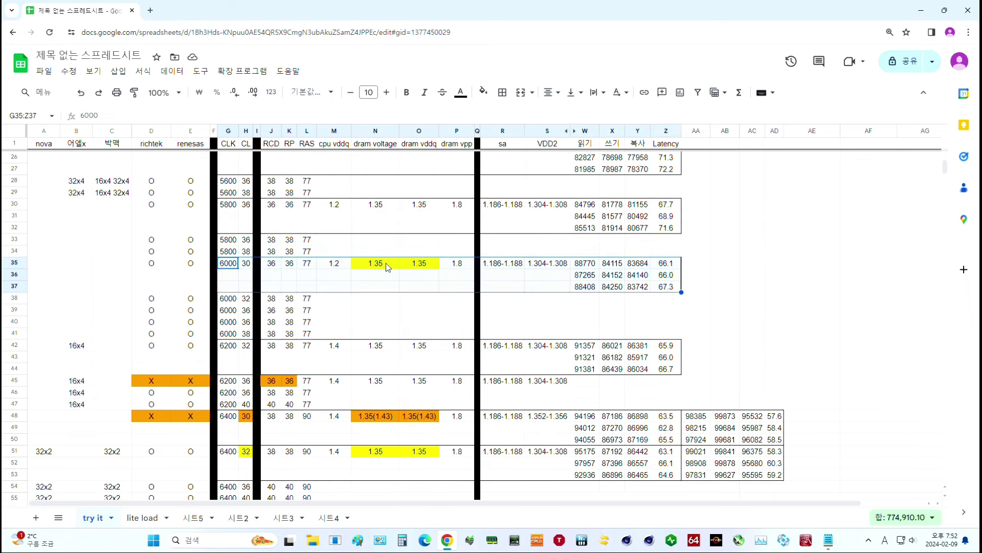
left_click_drag(386, 263, 416, 267)
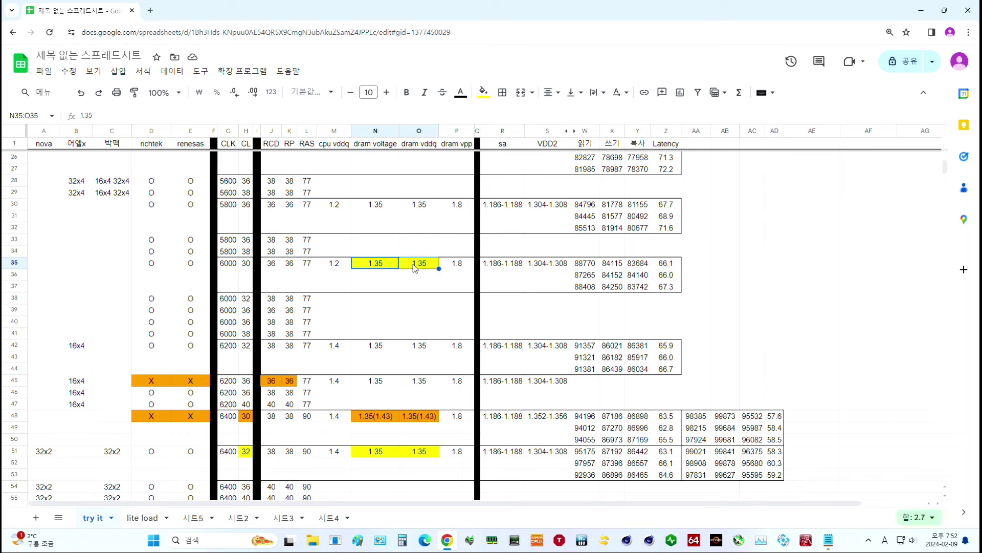
left_click(246, 263)
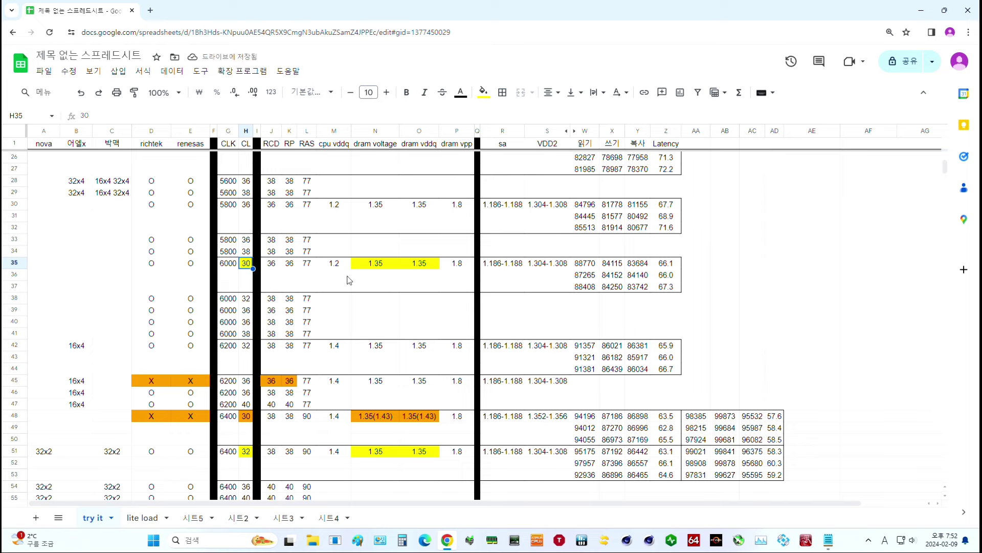
Step: Examine row 35's dram voltages, richtek and renesas marks and timings, then the whole 6000 block G35:Z37
left_click_drag(368, 264, 433, 269)
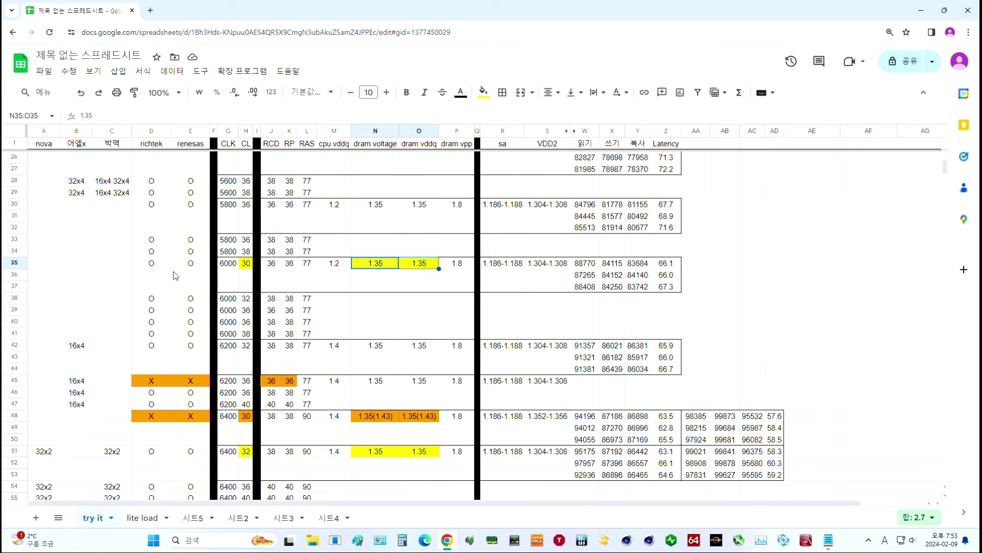
left_click(198, 265)
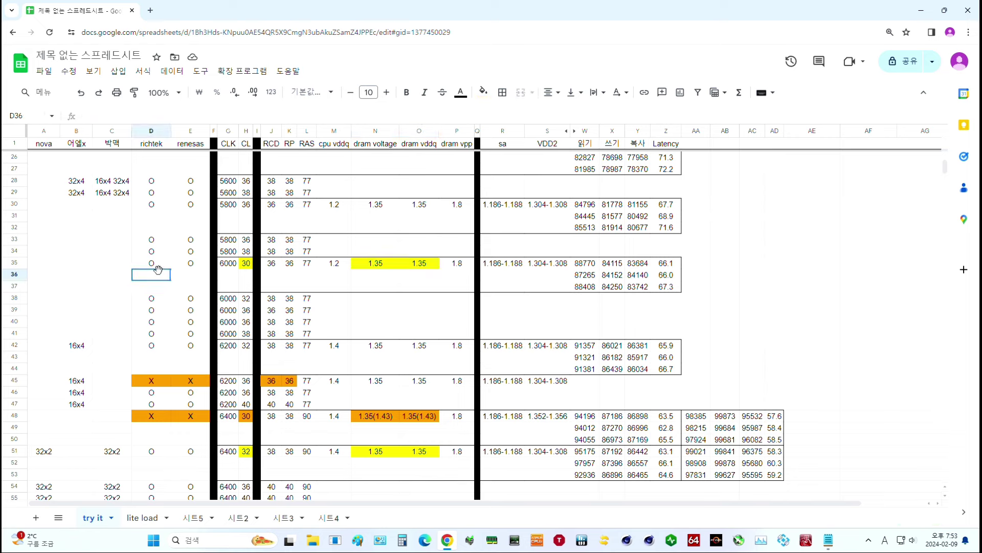
left_click_drag(156, 266, 181, 265)
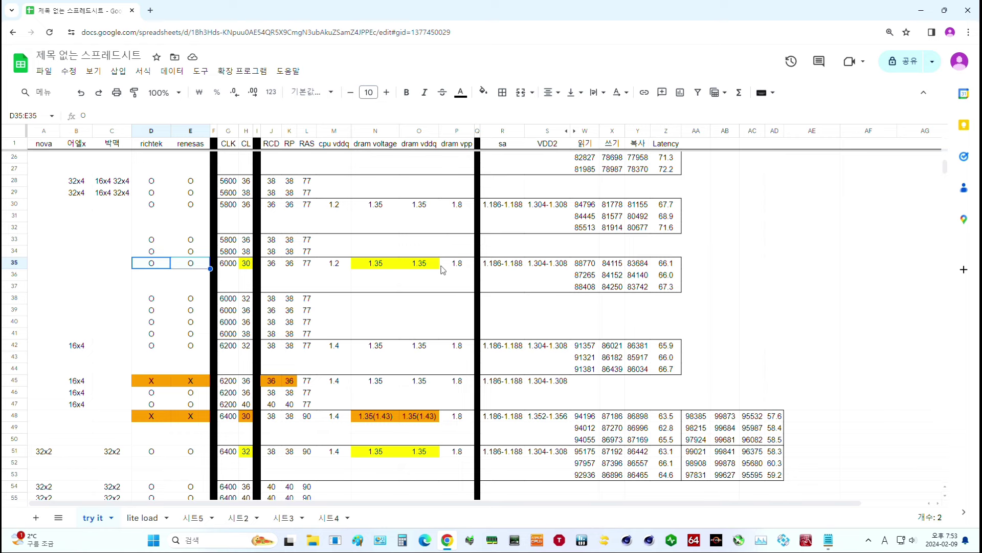
left_click_drag(466, 266, 271, 266)
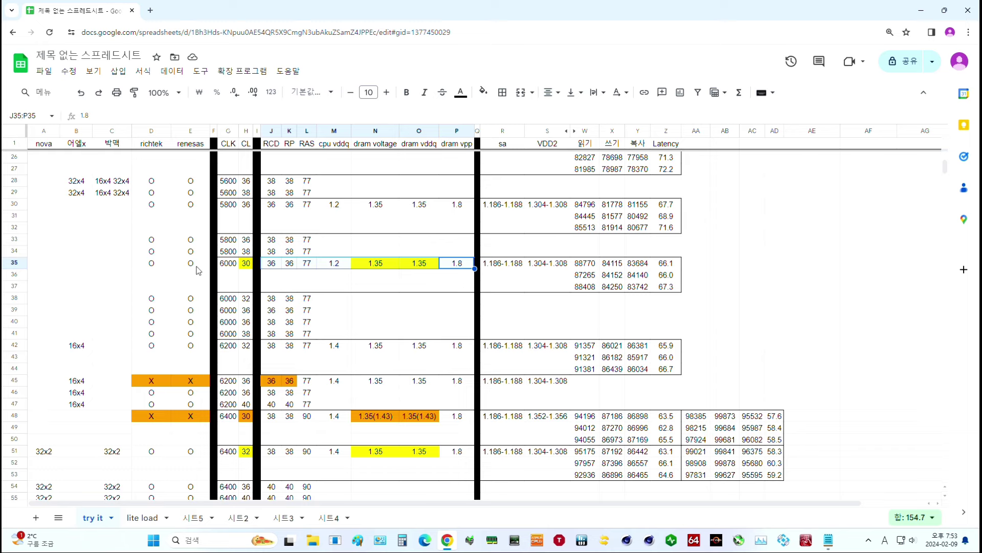
left_click_drag(225, 263, 672, 288)
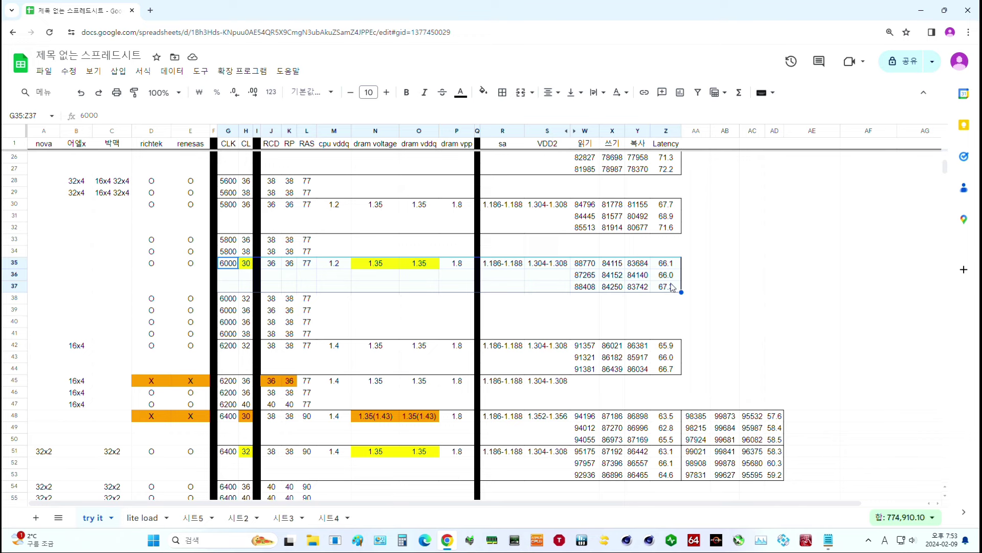
Step: Enter the note XMP, A다이 and 7200 in AB35:AD35, then undo the entry
left_click(725, 263)
type("XMP\tA다이\t7200")
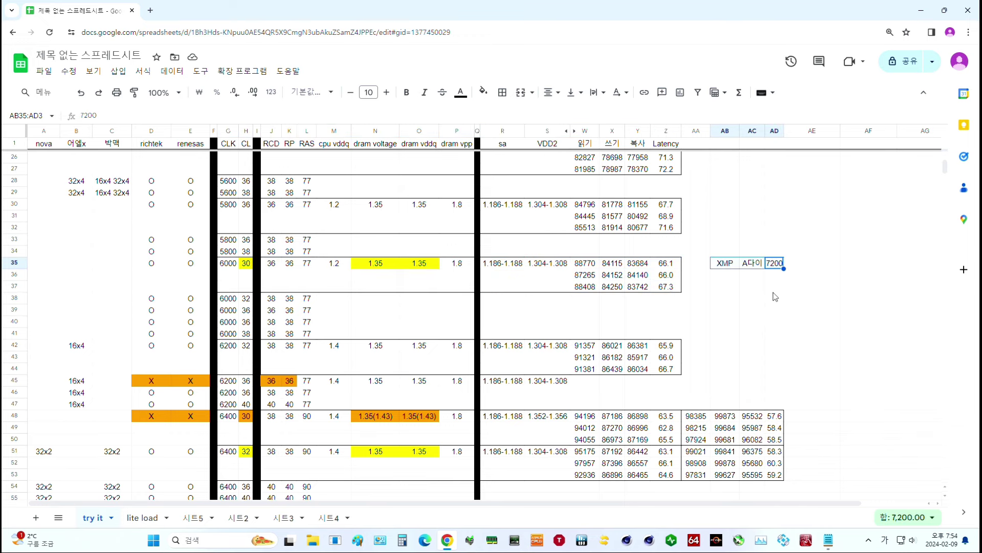
key("ctrl+z")
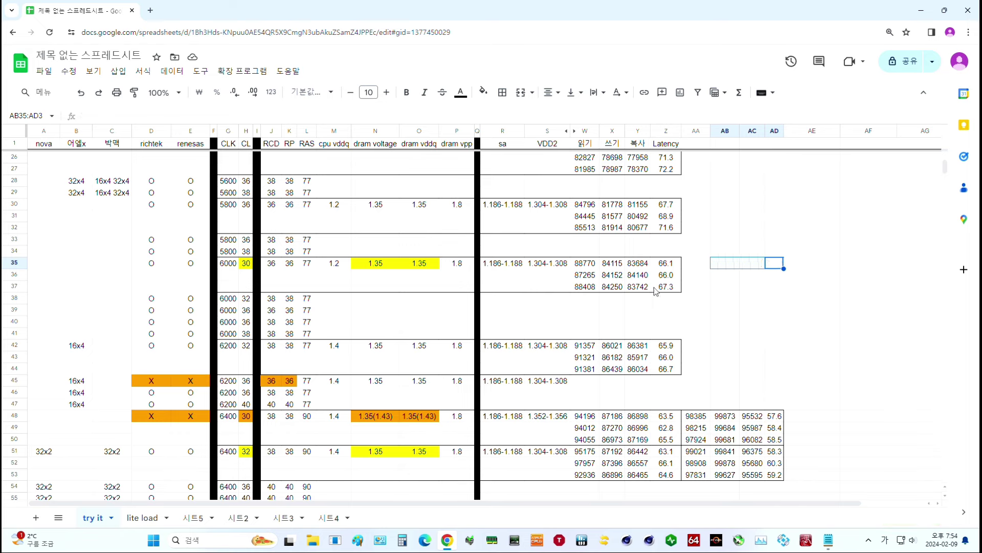
Step: Compare the 6000 block G35:Z37 with its alternative timings in G38:L41, focusing on rows 35 and 38
left_click_drag(665, 287, 241, 266)
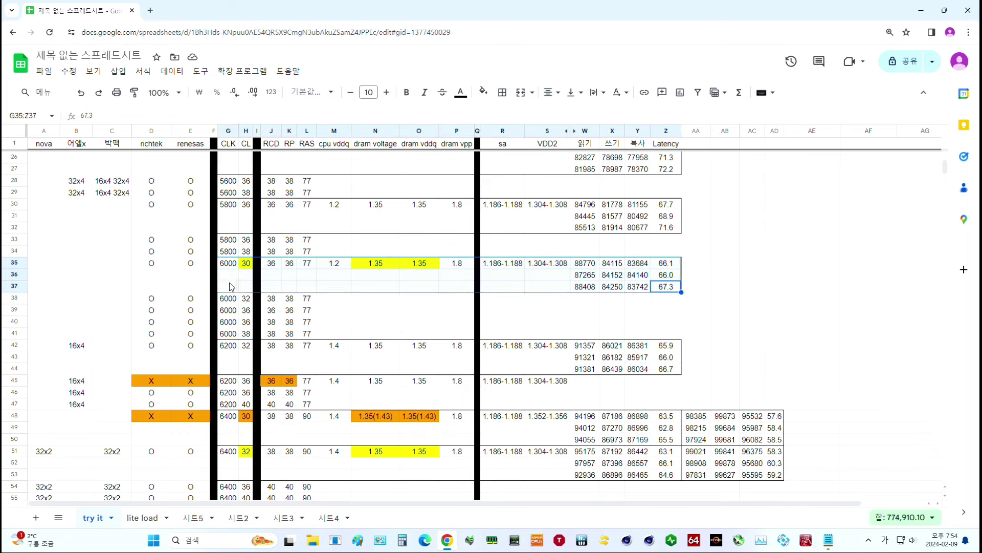
left_click_drag(227, 301, 307, 336)
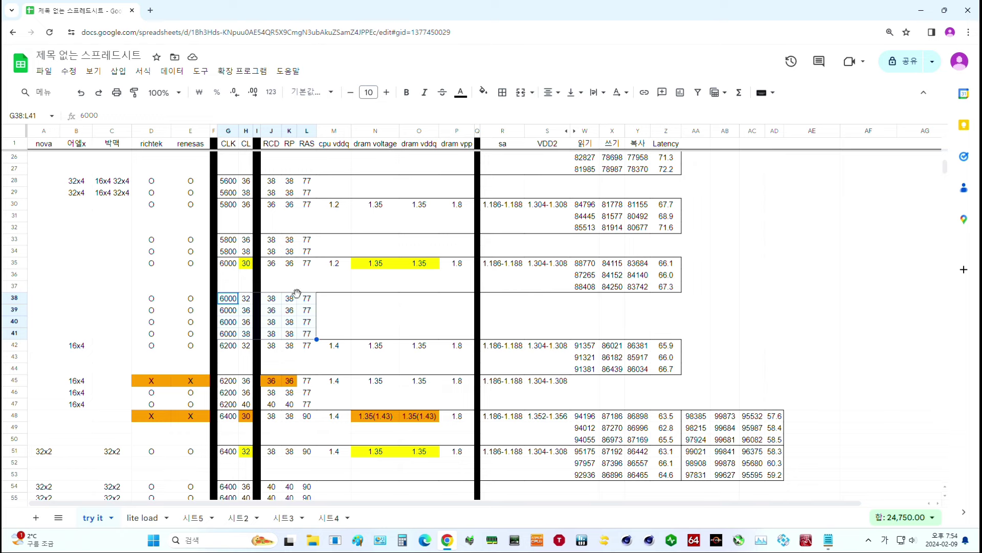
left_click(236, 263)
left_click_drag(242, 262, 457, 263)
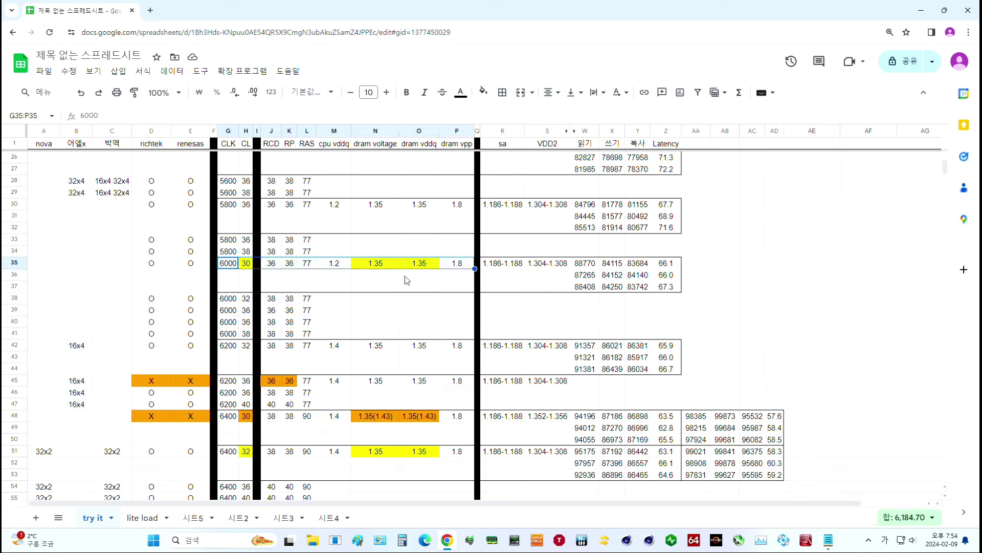
left_click_drag(305, 298, 225, 300)
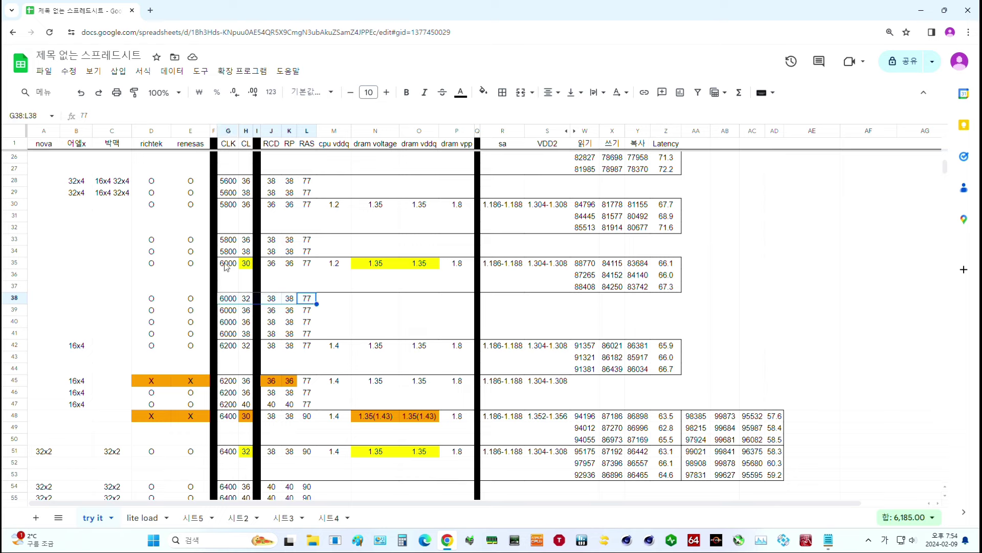
Step: Copy row 35's voltage settings from M35:S35 into M38:S38
left_click_drag(342, 266, 550, 264)
key("ctrl+c")
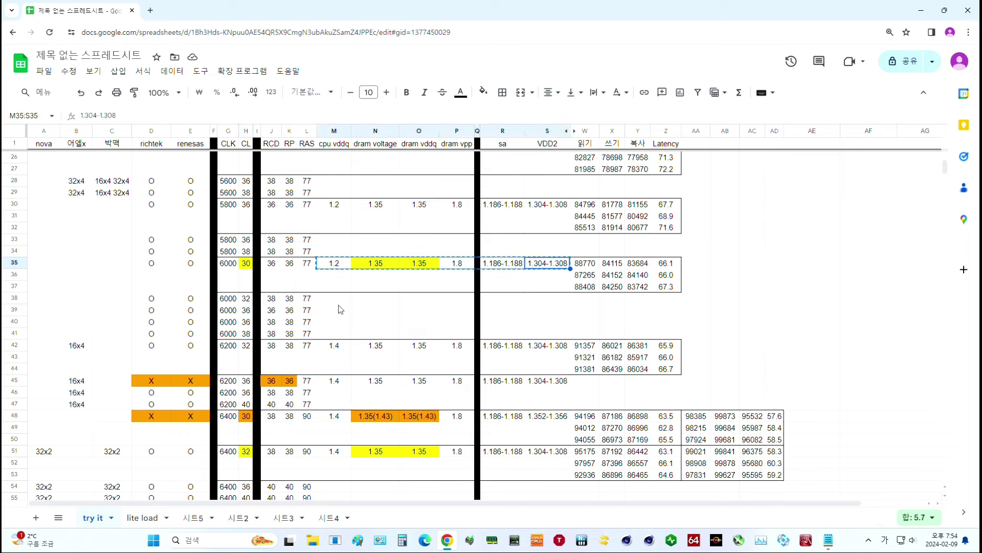
left_click(335, 299)
key("ctrl+v")
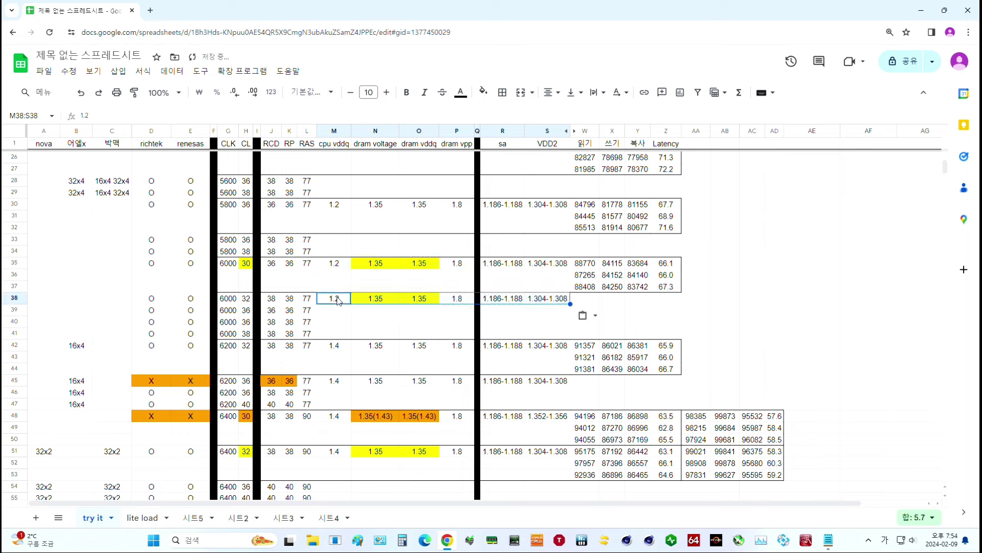
key("Right")
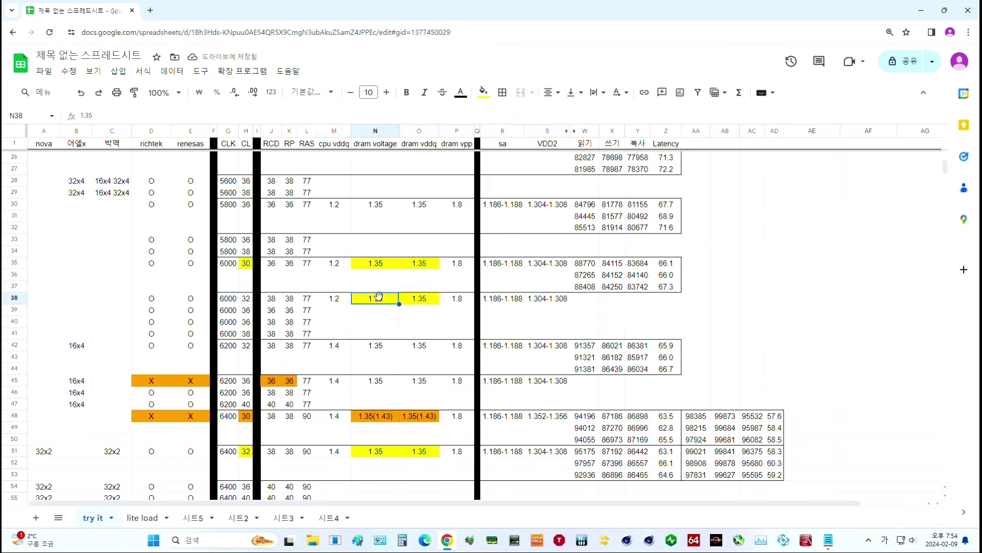
Step: Compare the CL values in H35 and H38, then row 38's settings G38:S38 with the 6000 block G35:Z37
left_click(245, 265)
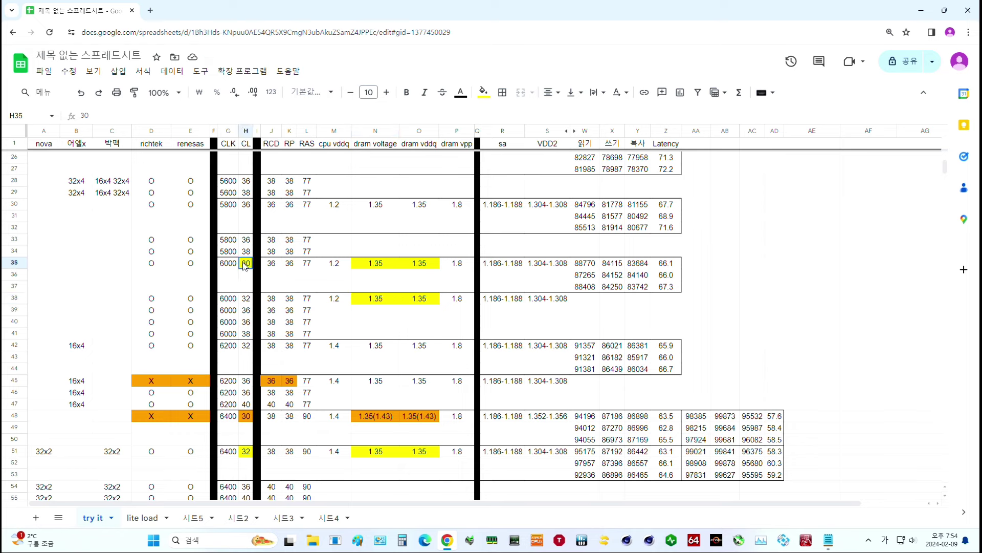
left_click(248, 301)
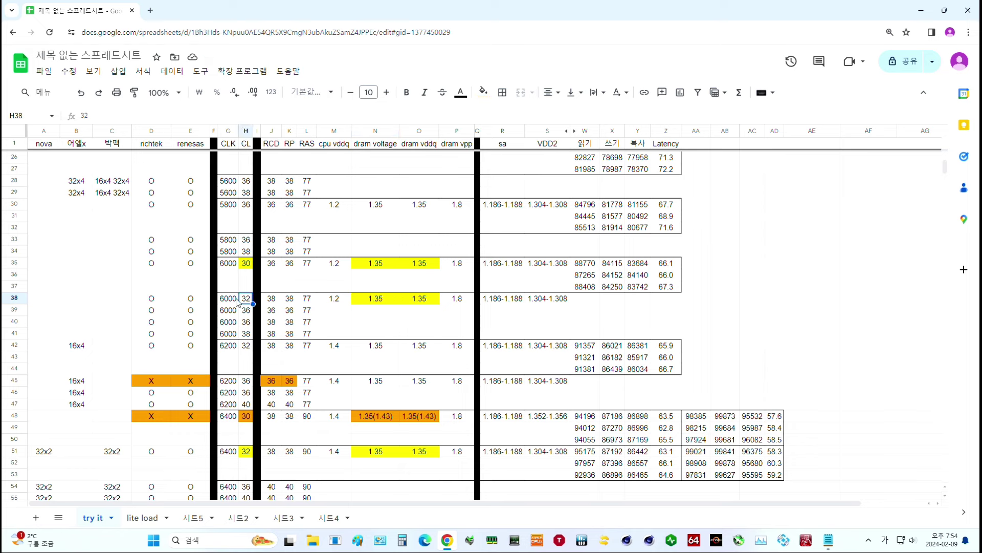
left_click_drag(229, 298, 566, 299)
left_click(567, 302)
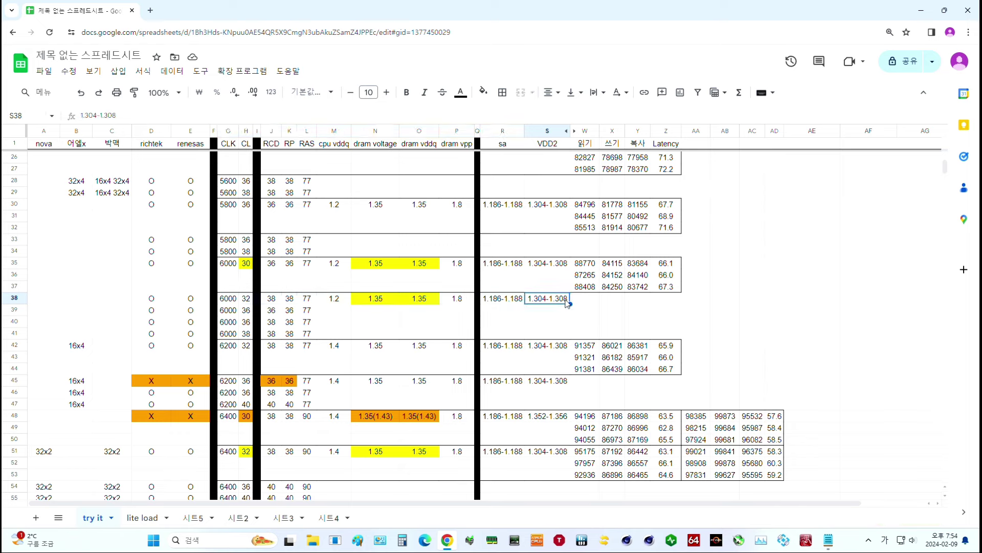
left_click_drag(227, 263, 620, 269)
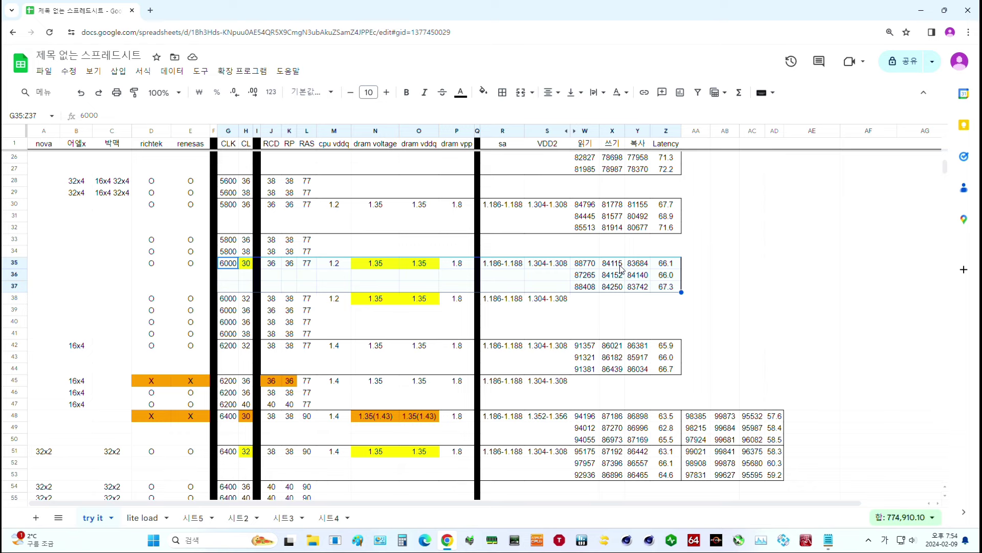
Step: Undo the voltage settings pasted into row 38
key("ctrl+z")
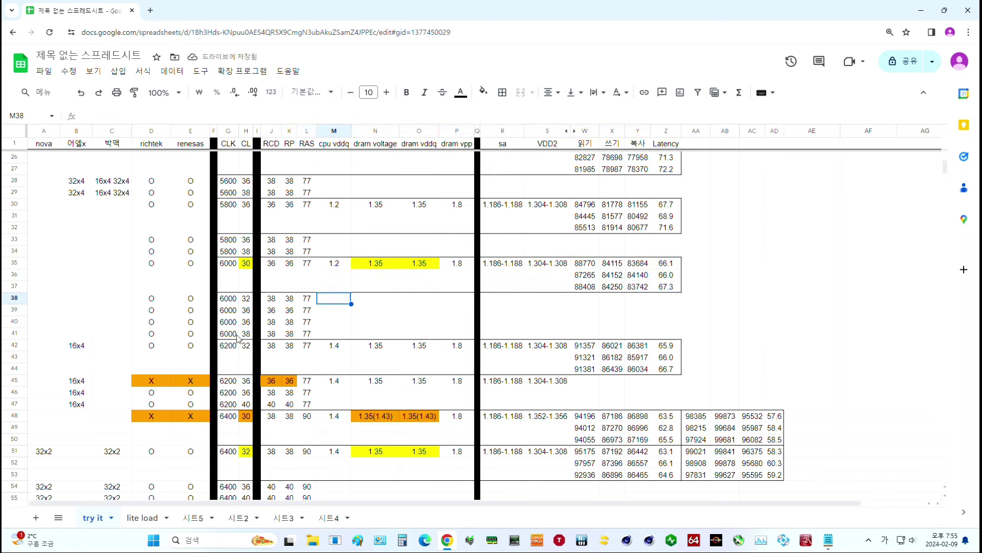
key("ctrl+z")
key("ctrl+z")
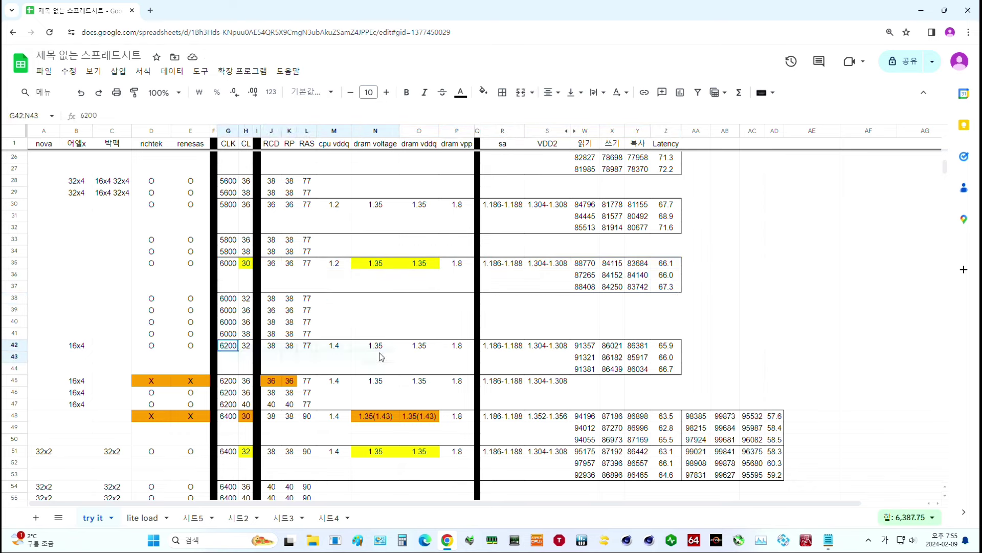
Step: Examine the 6200 block G42:Z44, row 45's marks, timings and voltages, and the alternative timings in rows 46 and 47
left_click_drag(228, 345, 653, 378)
left_click_drag(225, 382, 289, 383)
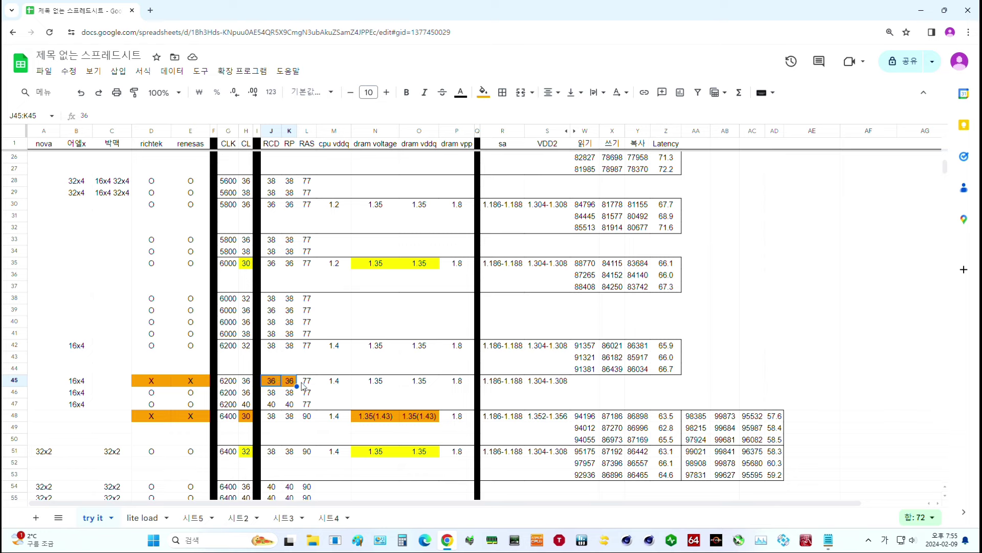
left_click_drag(170, 380, 554, 385)
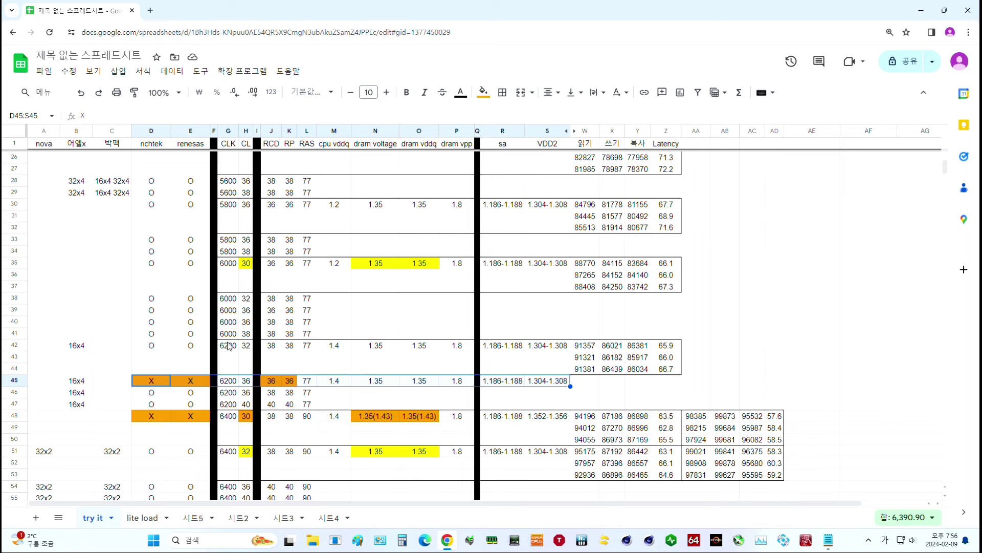
left_click_drag(228, 346, 665, 362)
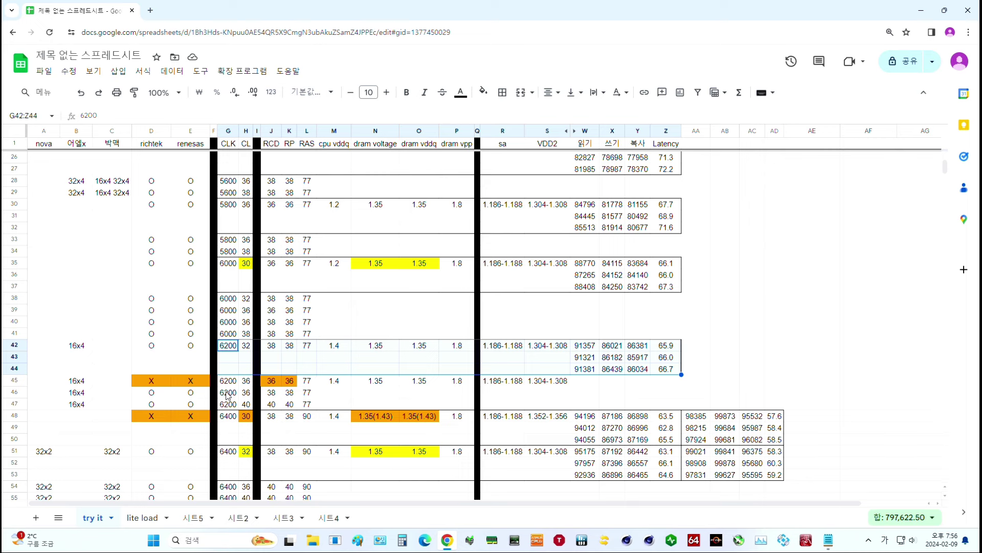
left_click_drag(228, 394, 309, 405)
left_click(307, 404)
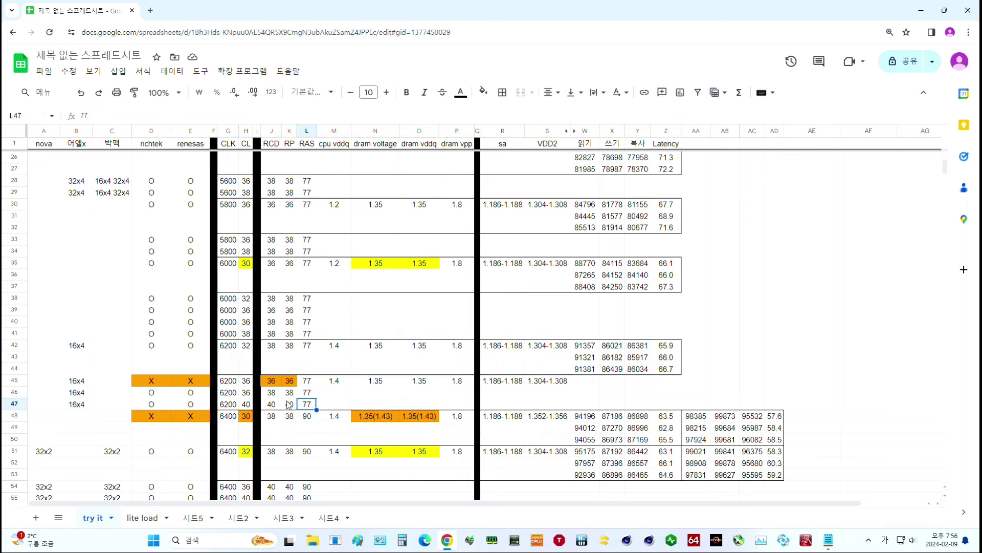
Step: Examine the 6400 block D48:AD50, focusing on its CL in H48, dram voltages in N48:O48, and richtek and renesas marks
left_click(232, 417)
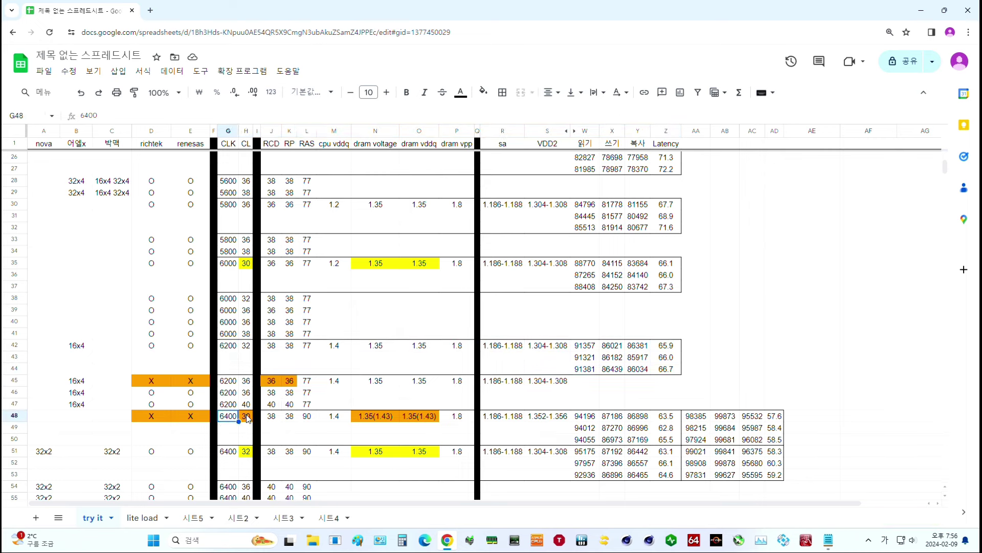
left_click_drag(238, 419, 234, 493)
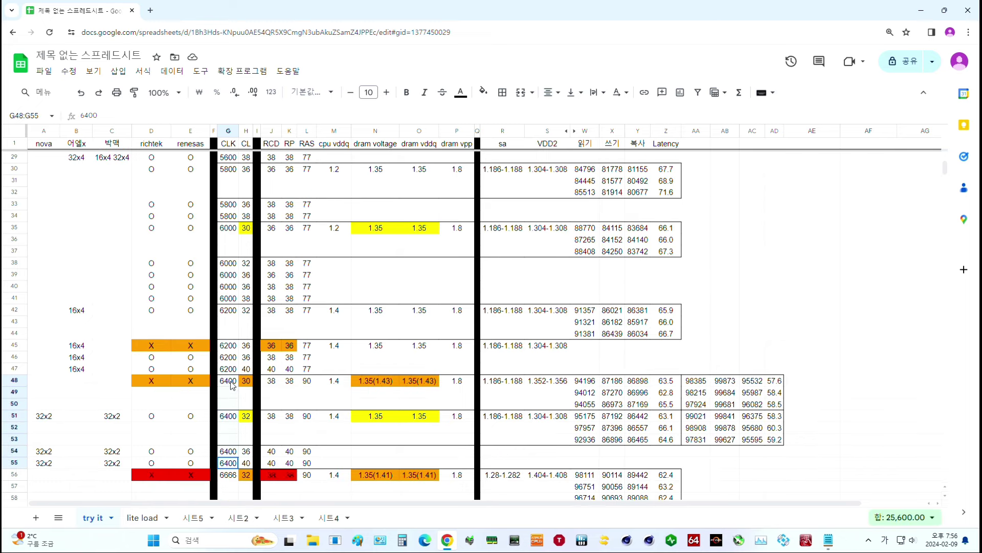
left_click(248, 382)
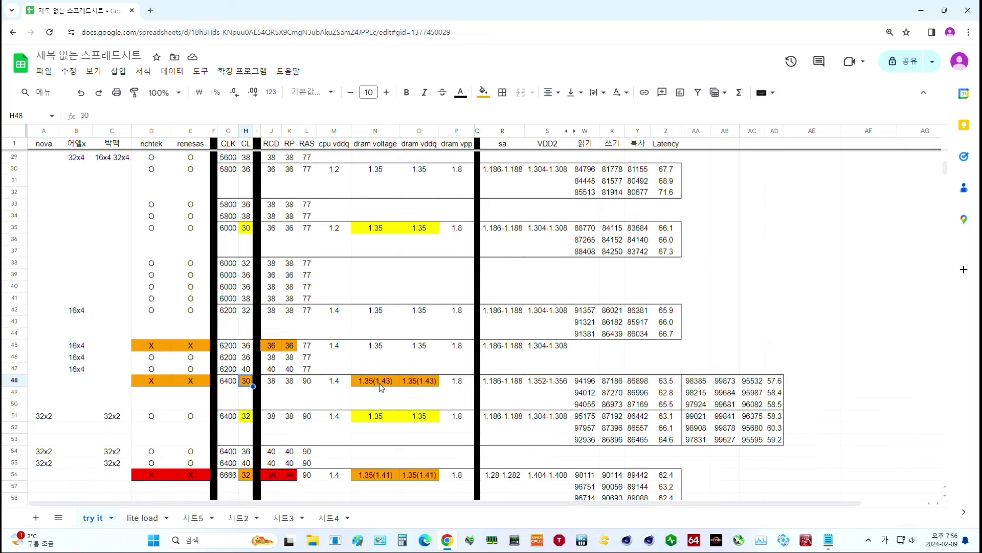
left_click_drag(377, 388, 419, 387)
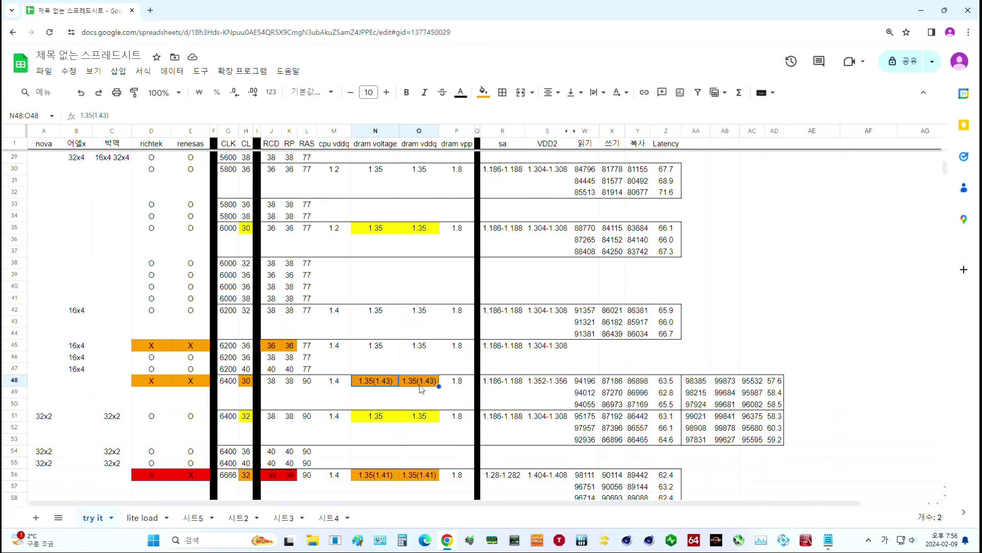
left_click(196, 385)
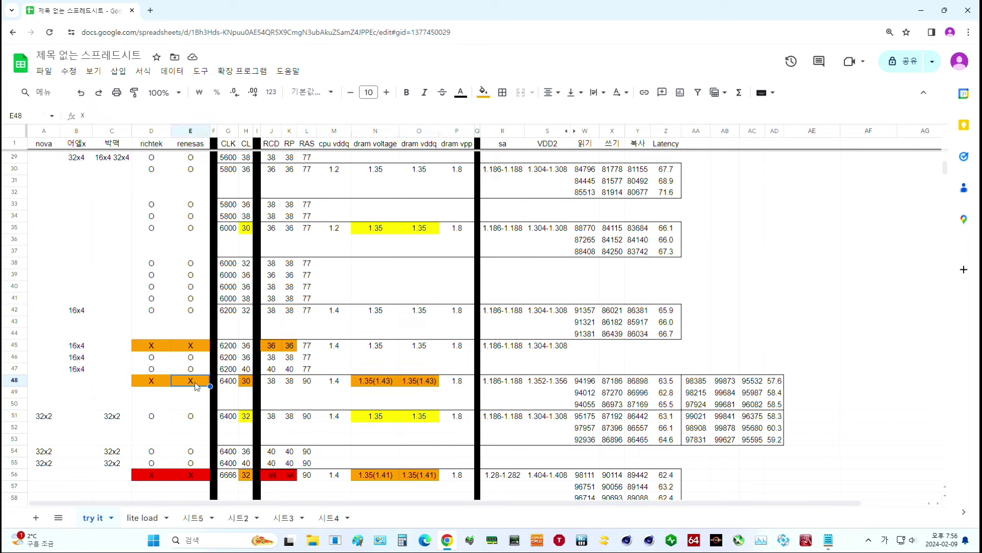
left_click_drag(422, 388, 387, 389)
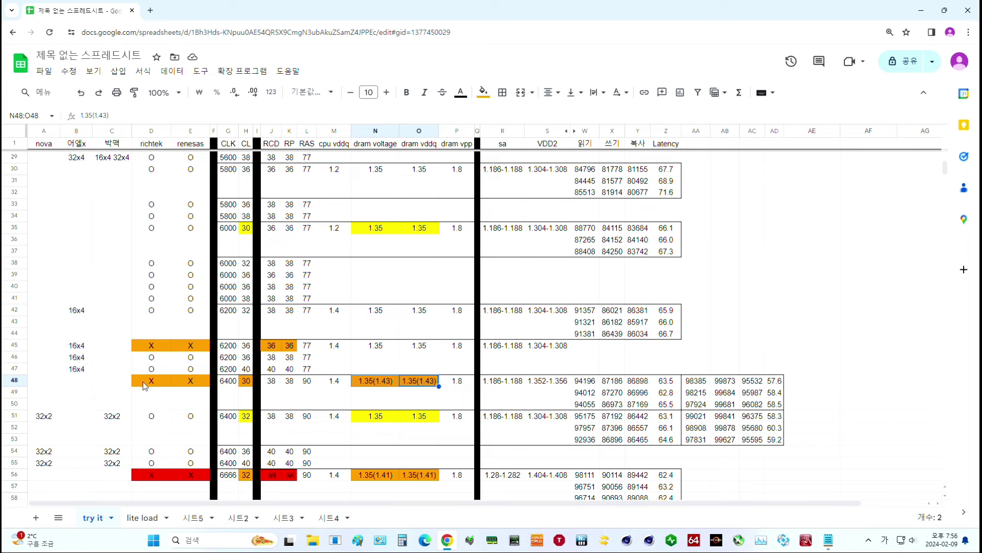
left_click_drag(153, 383, 201, 384)
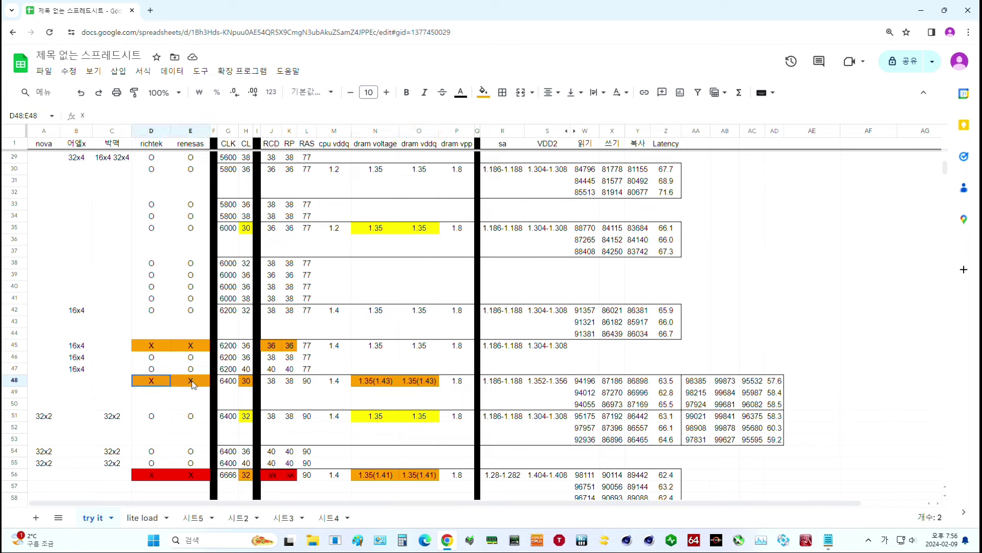
left_click(388, 384)
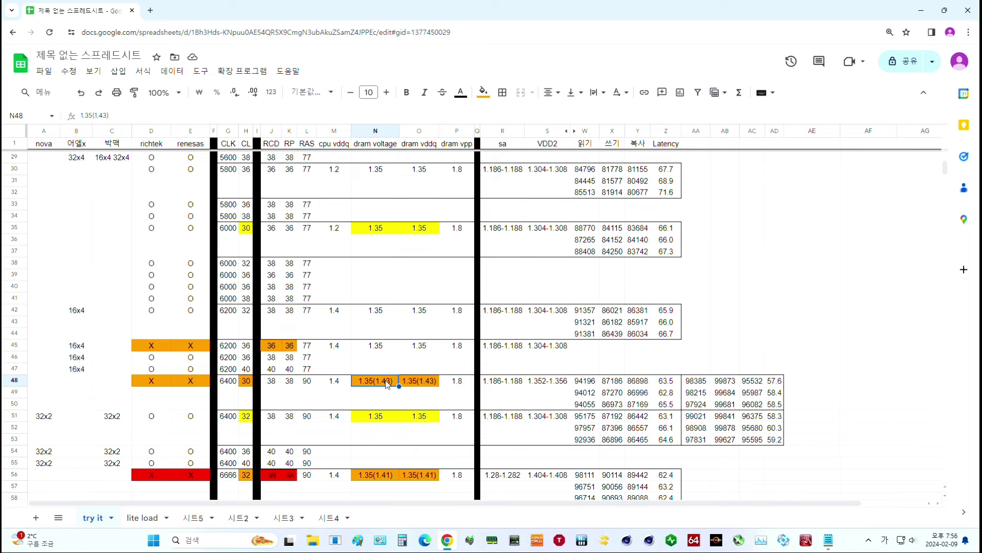
left_click(406, 380, "shift")
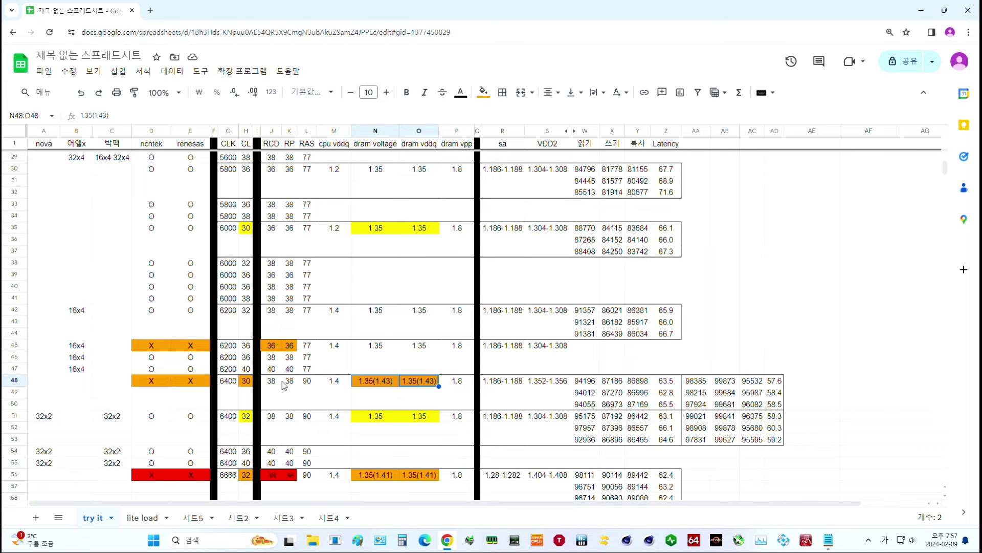
left_click_drag(169, 381, 517, 402)
left_click(770, 407)
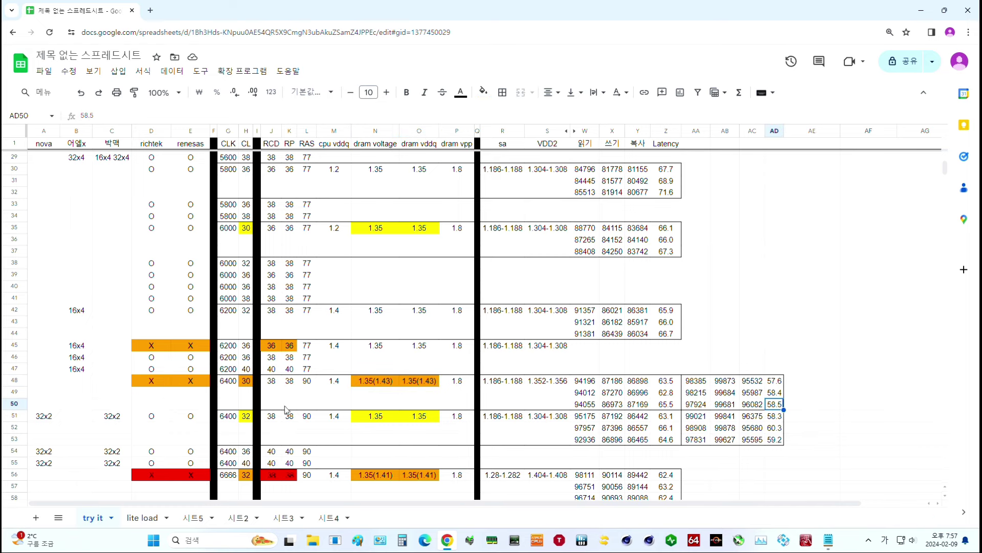
Step: Examine the 6400 block D51:AD53 and compare its dram voltages in N51:O51 with those in N48:O48
left_click_drag(229, 418, 261, 421)
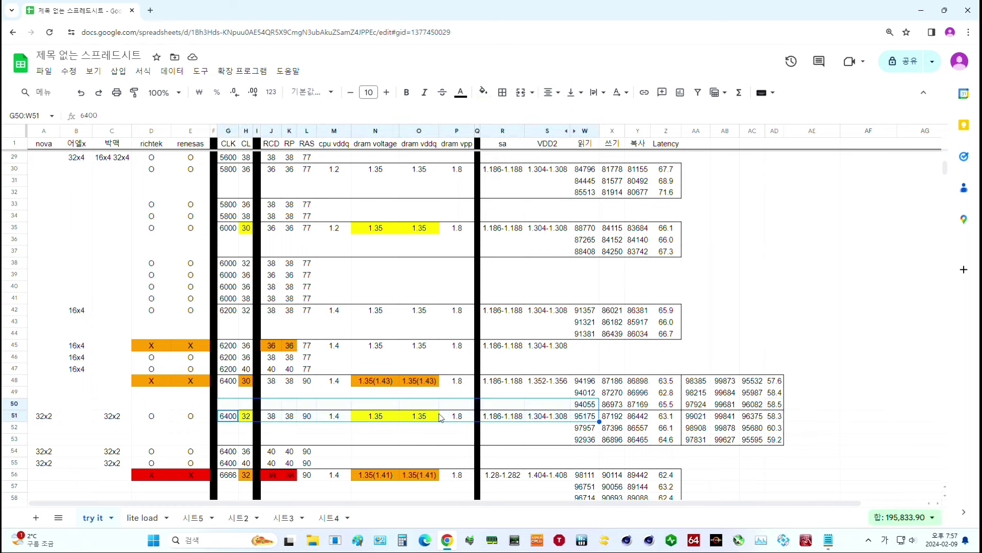
left_click_drag(435, 417, 379, 422)
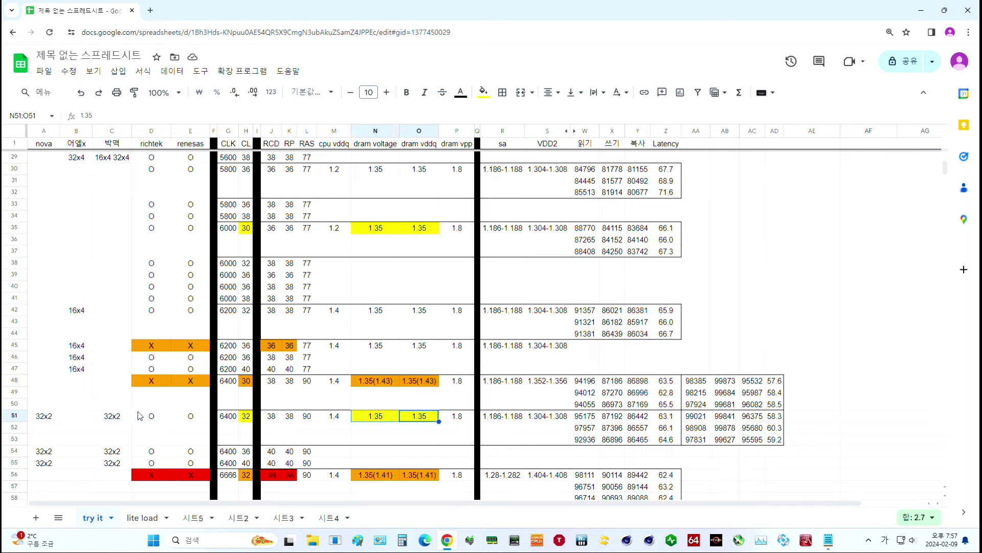
left_click_drag(137, 420, 780, 441)
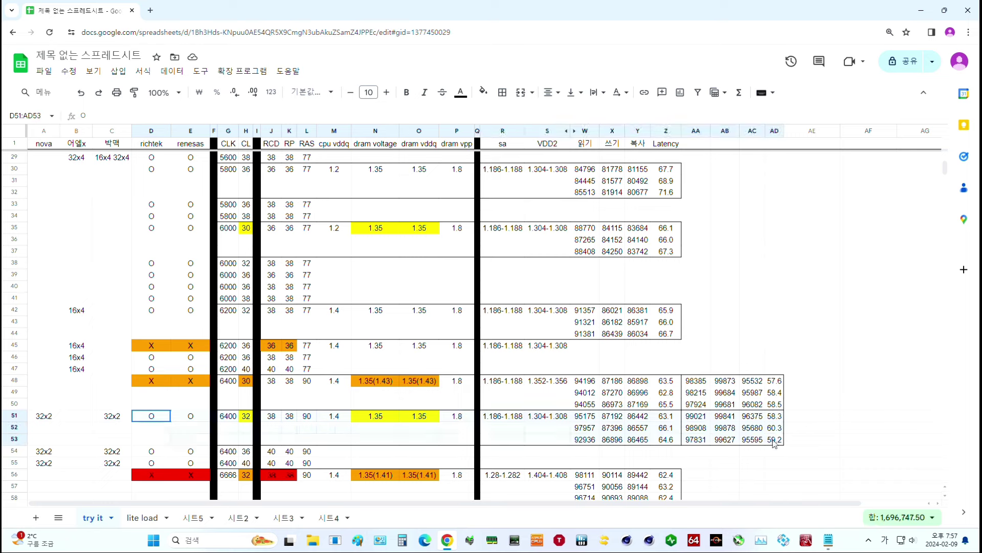
left_click_drag(387, 419, 423, 419)
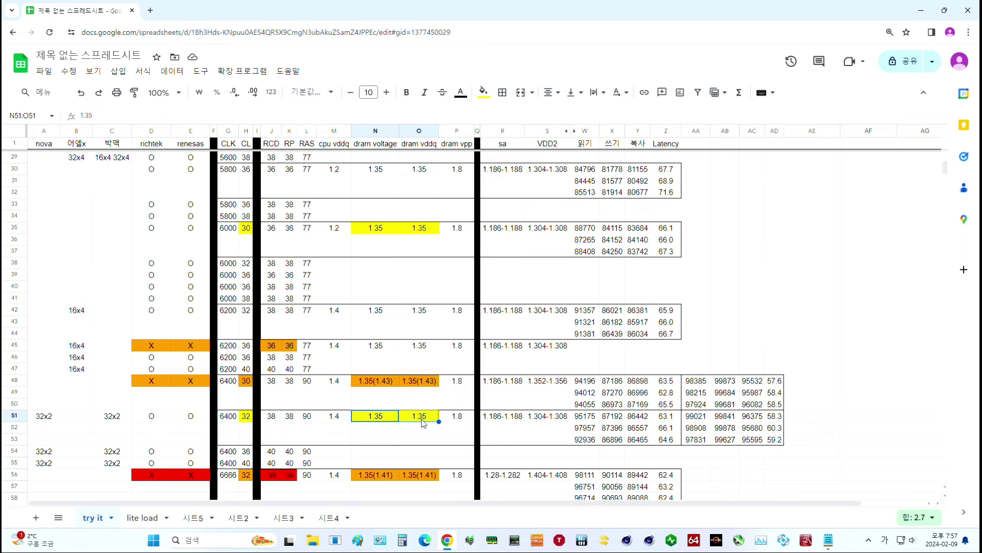
left_click_drag(383, 385, 434, 383)
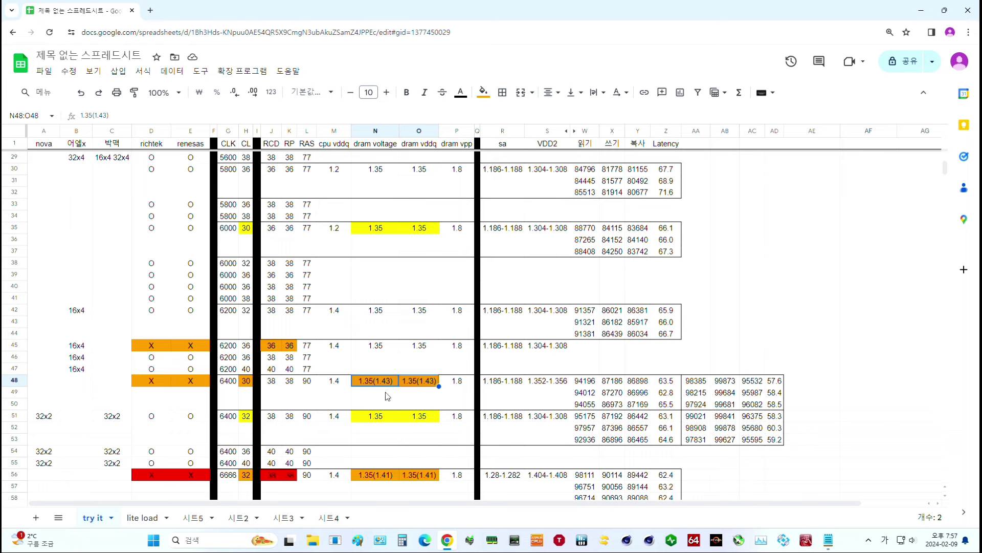
left_click_drag(386, 384, 418, 387)
left_click_drag(246, 417, 789, 433)
left_click(774, 440)
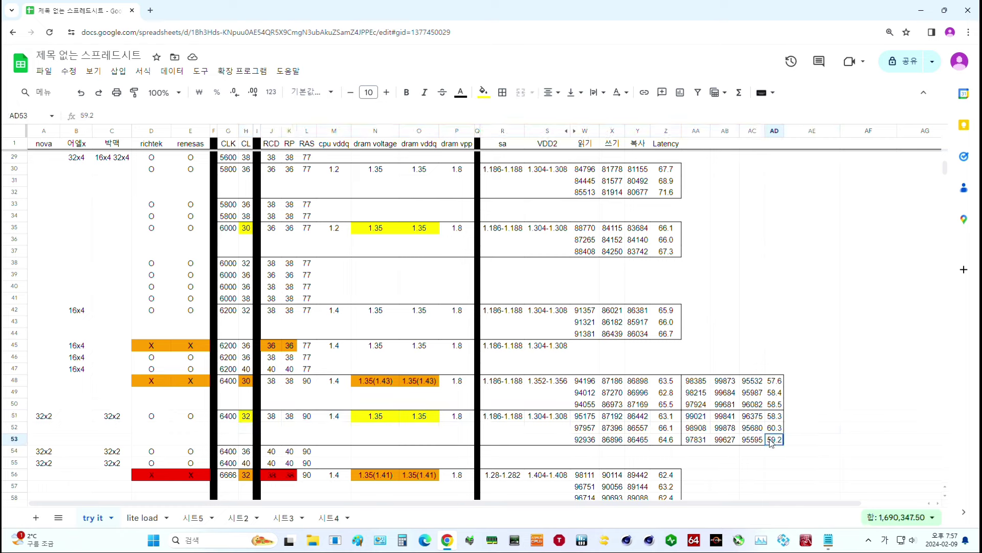
Step: Review the 6400 block G51:AD53 with its alternative timings in rows 54 and 55, and enter 32x2 in C48
left_click_drag(225, 416, 752, 441)
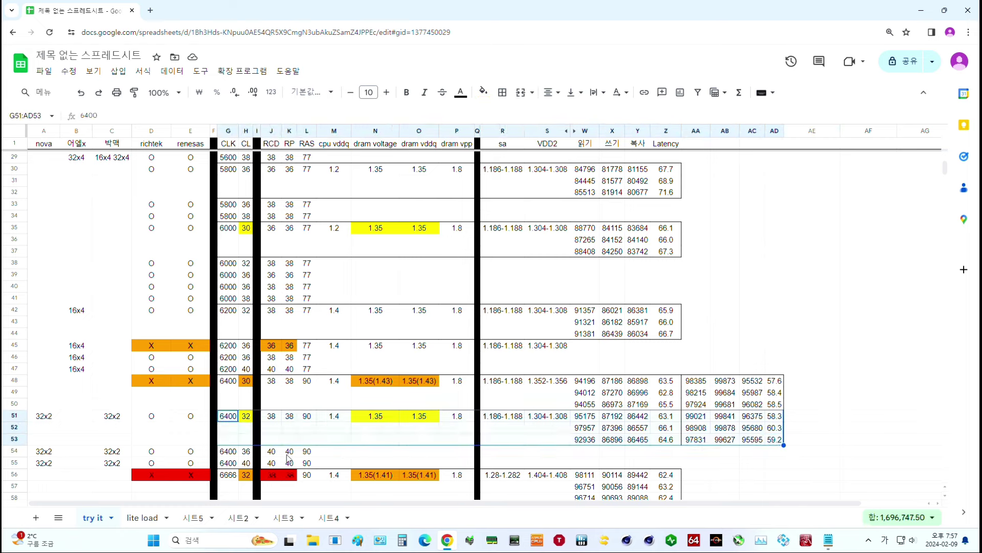
left_click_drag(306, 457, 233, 466)
left_click(228, 415)
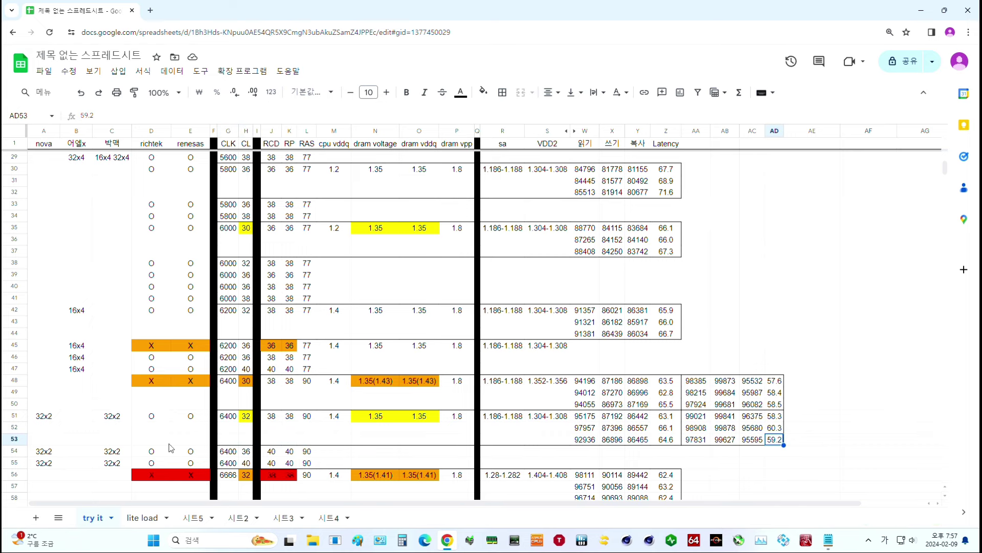
left_click(111, 417)
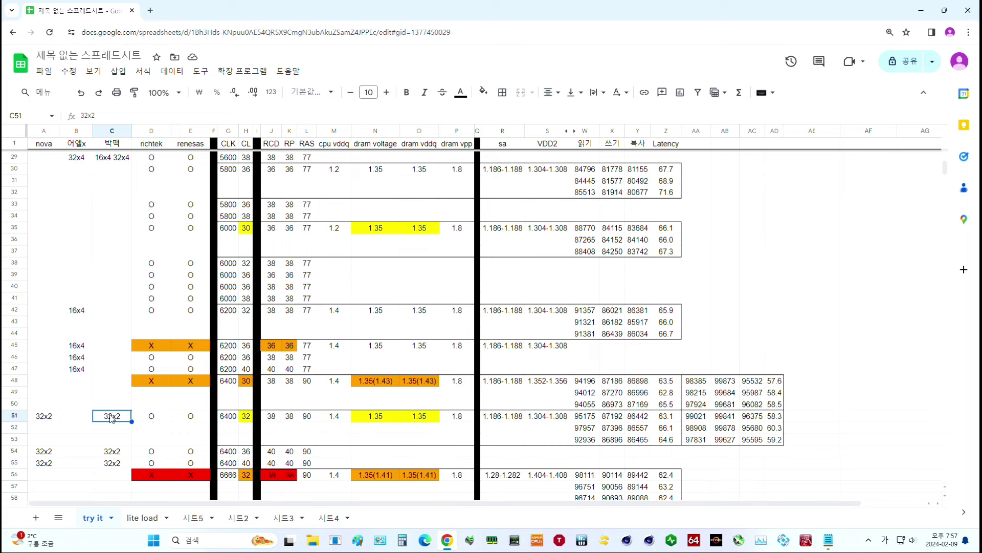
key("ctrl+z")
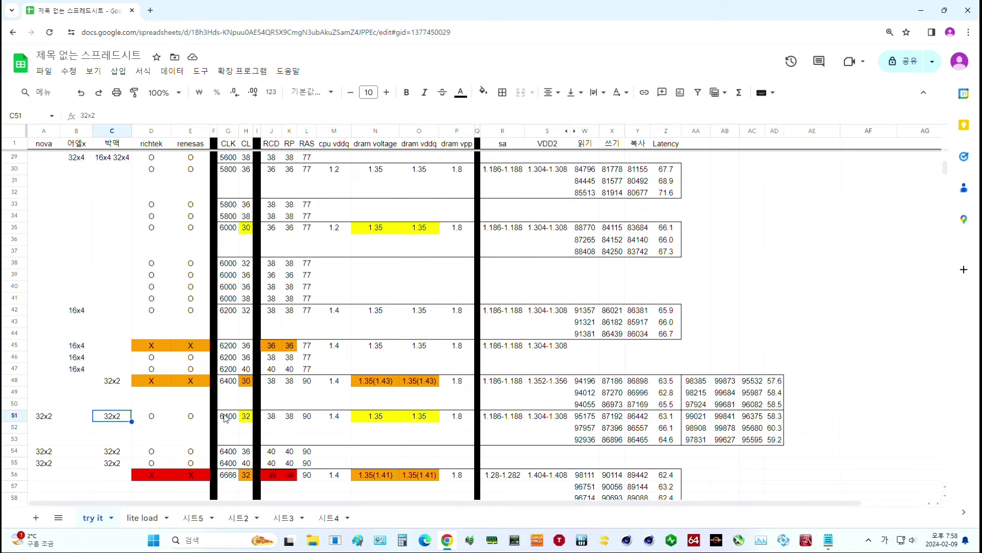
Step: Compare the benchmarks and settings of the two 6400 blocks, G51:AD53 and G48:AD50
left_click_drag(228, 416, 782, 443)
key("shift+Tab")
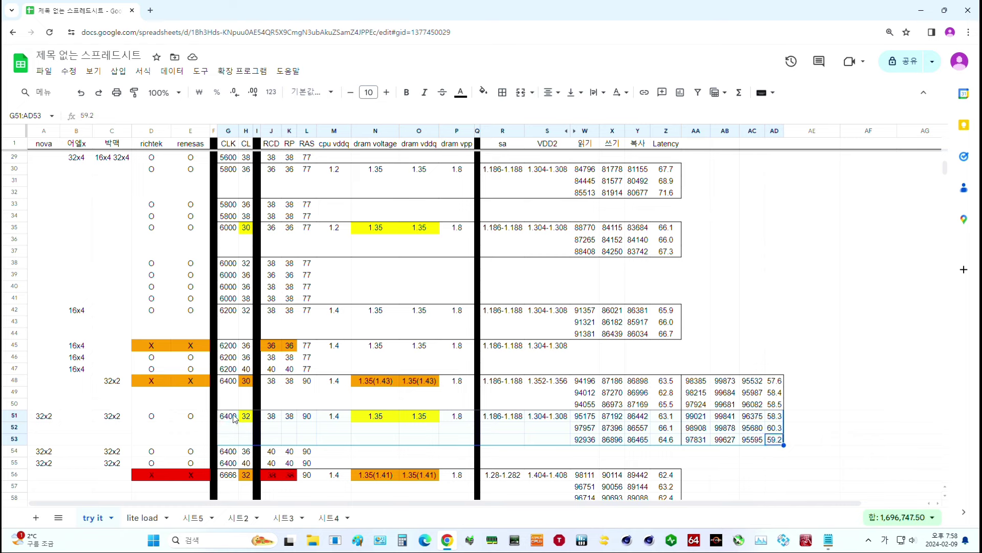
mouse_move(234, 419)
left_mouse_down()
mouse_move(786, 434)
mouse_move(783, 443)
left_mouse_up()
left_click_drag(226, 382, 773, 408)
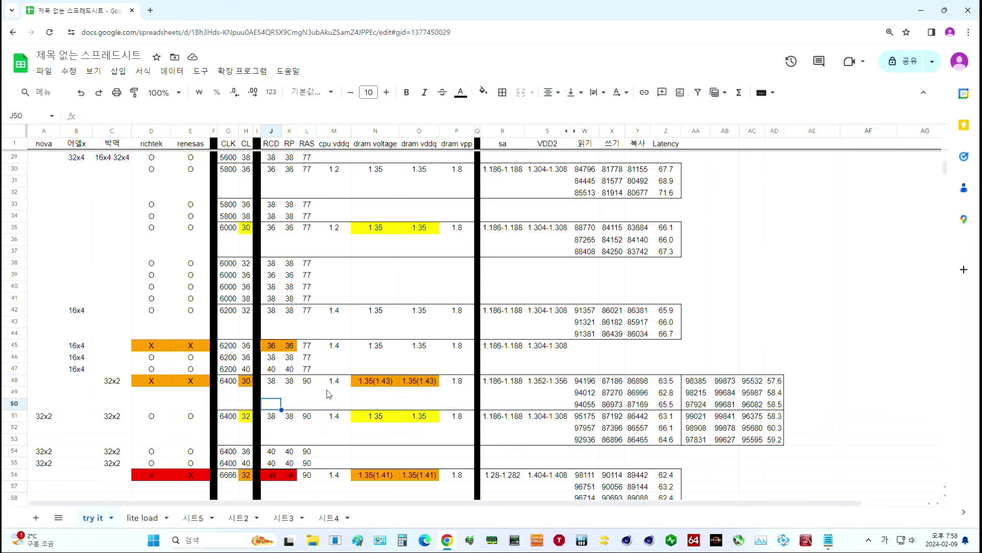
Step: Examine the dram voltages in N48:O48 and the renesas mark in E48, and compare them with the 6666 row's richtek and renesas marks in D56:E56
left_click_drag(381, 381, 425, 388)
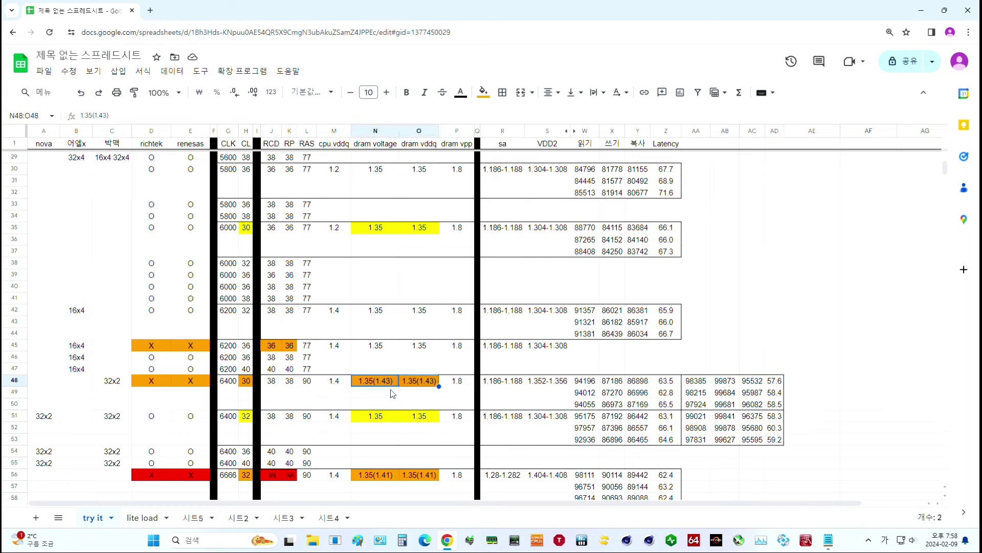
left_click(188, 382)
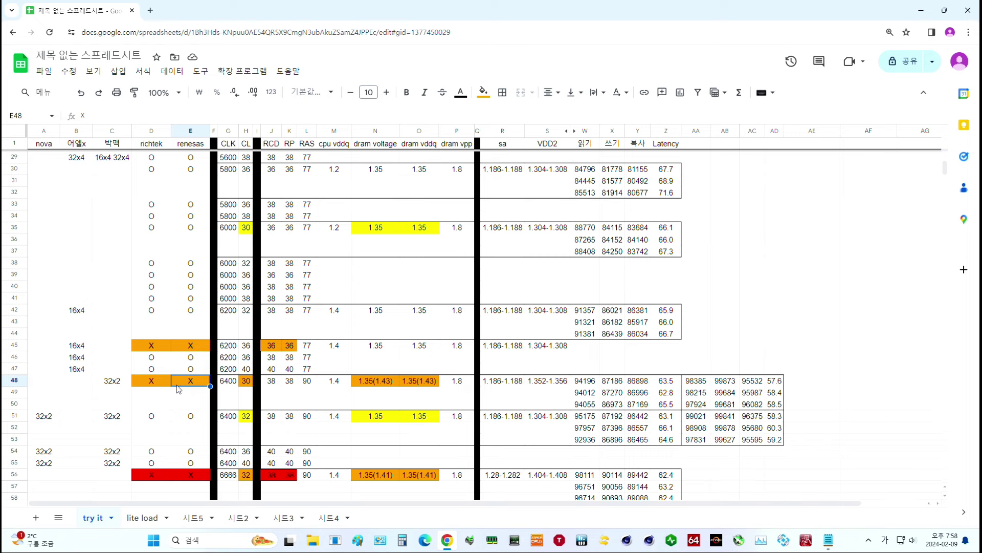
scroll(266, 427, "down", 4)
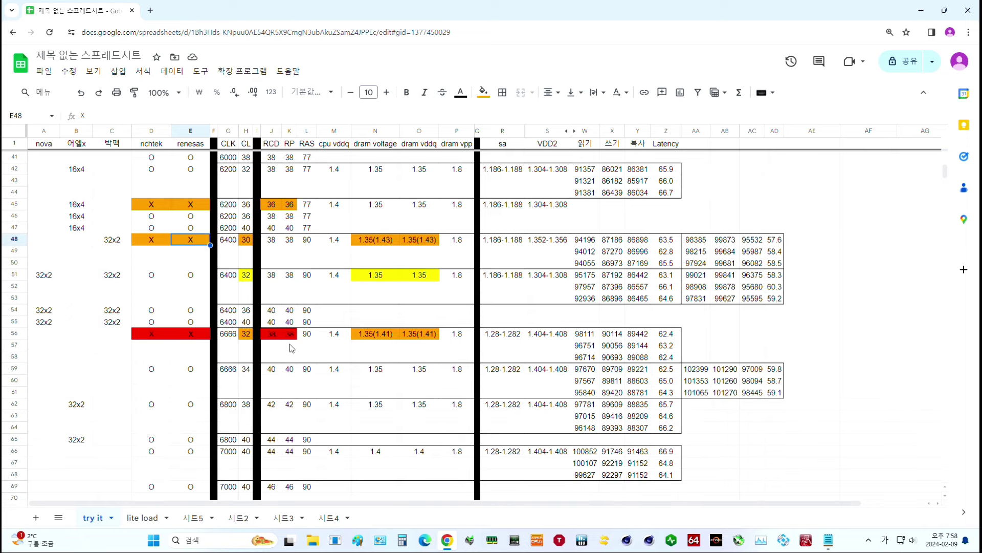
left_click(233, 338)
left_click_drag(165, 335, 186, 343)
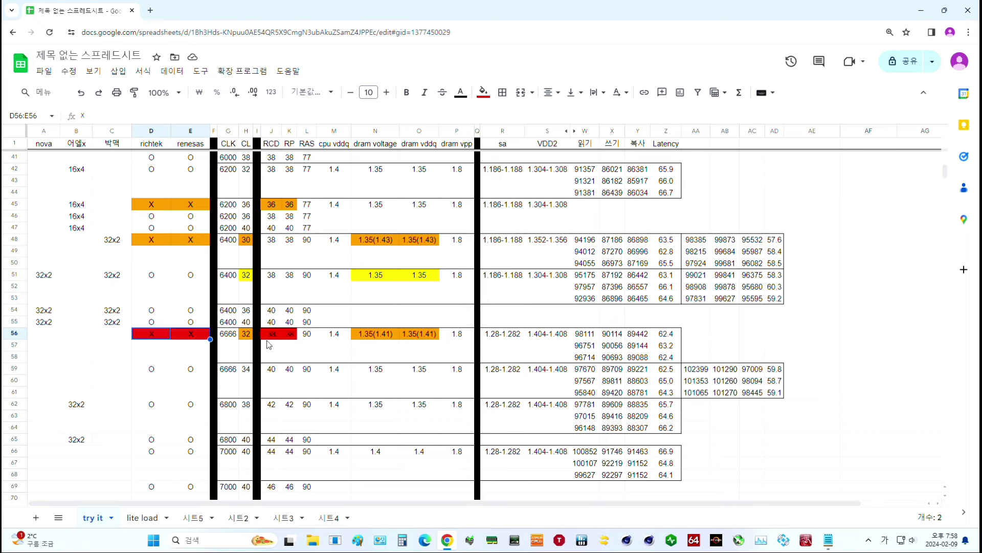
Step: Examine the 6666 row's RCD and RP in J56:K56 against its clock in G56 and its benchmarks in W56:Z58
left_click_drag(270, 335, 291, 337)
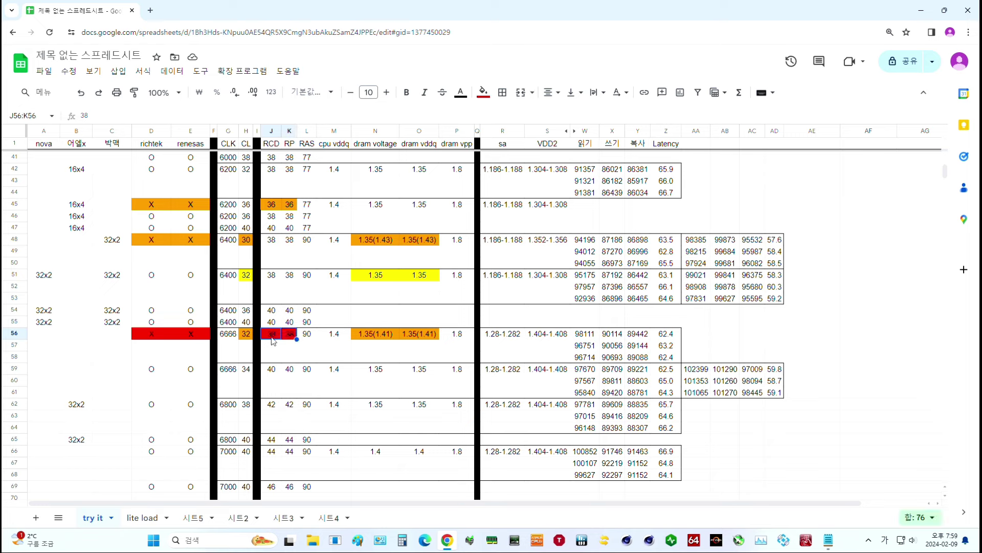
left_click(233, 338)
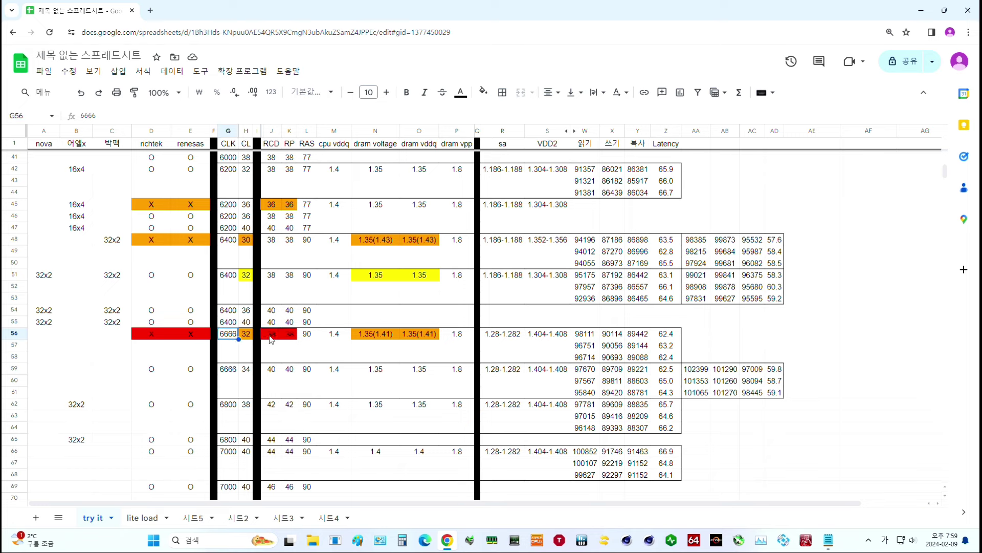
left_click_drag(270, 336, 291, 340)
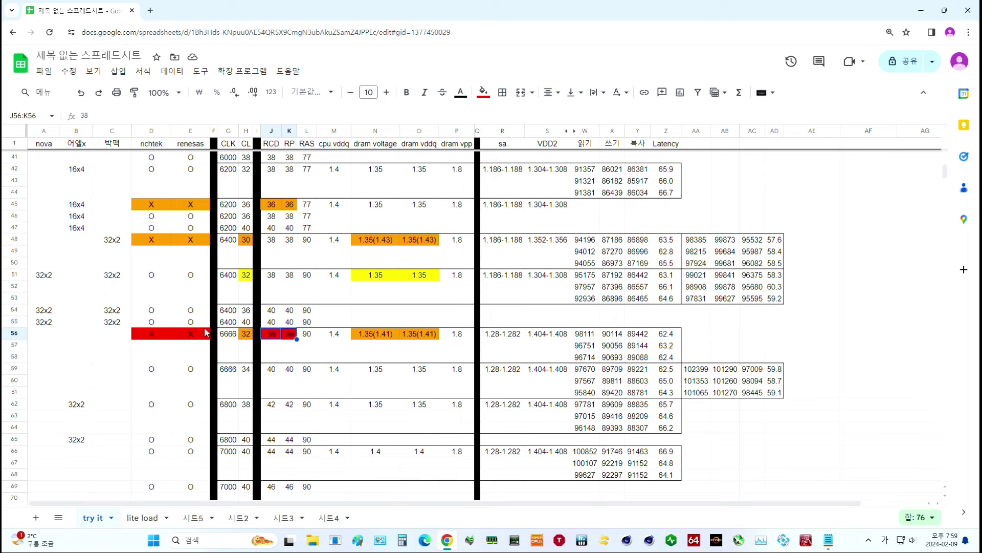
left_click_drag(169, 334, 581, 335)
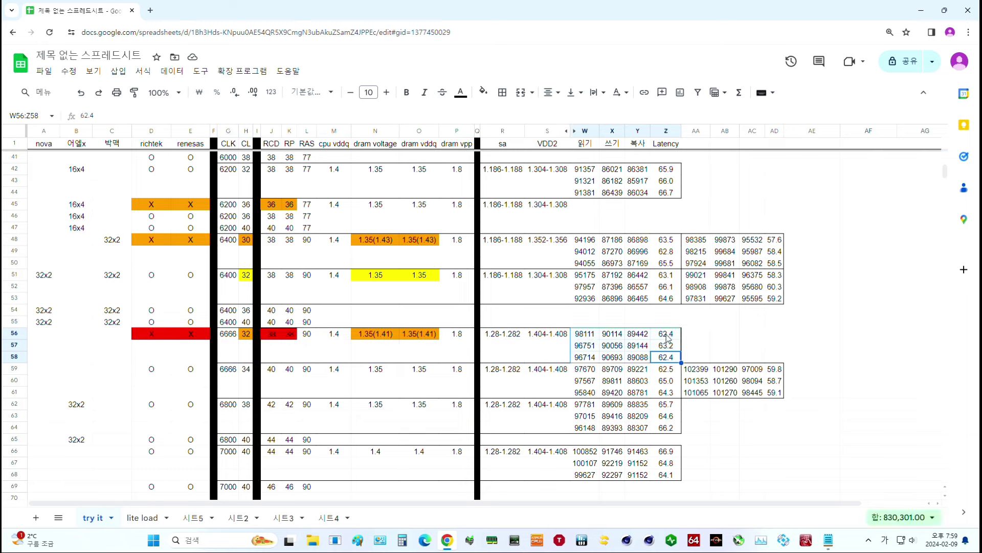
left_click_drag(667, 337, 583, 356)
left_click_drag(289, 334, 265, 340)
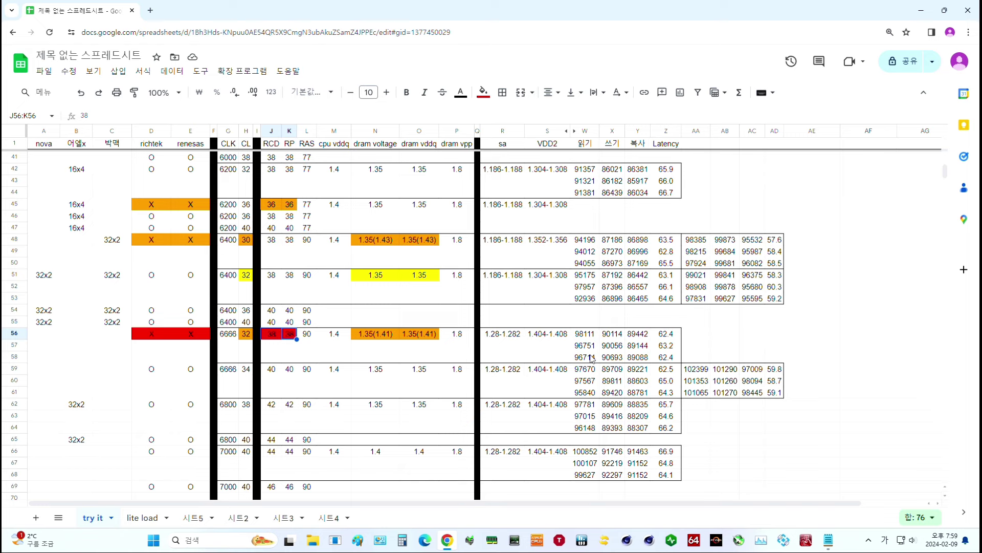
left_click_drag(591, 357, 675, 337)
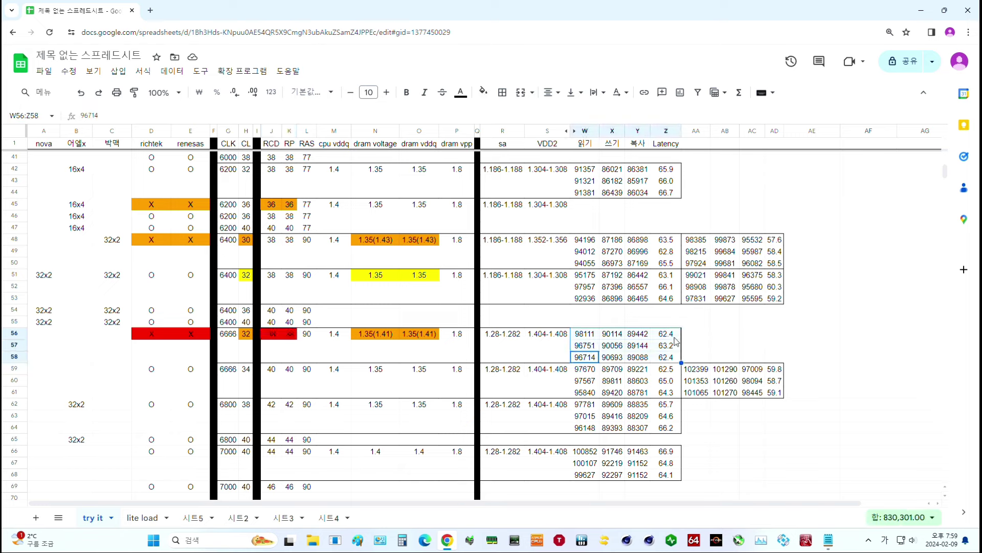
left_click_drag(665, 335, 585, 362)
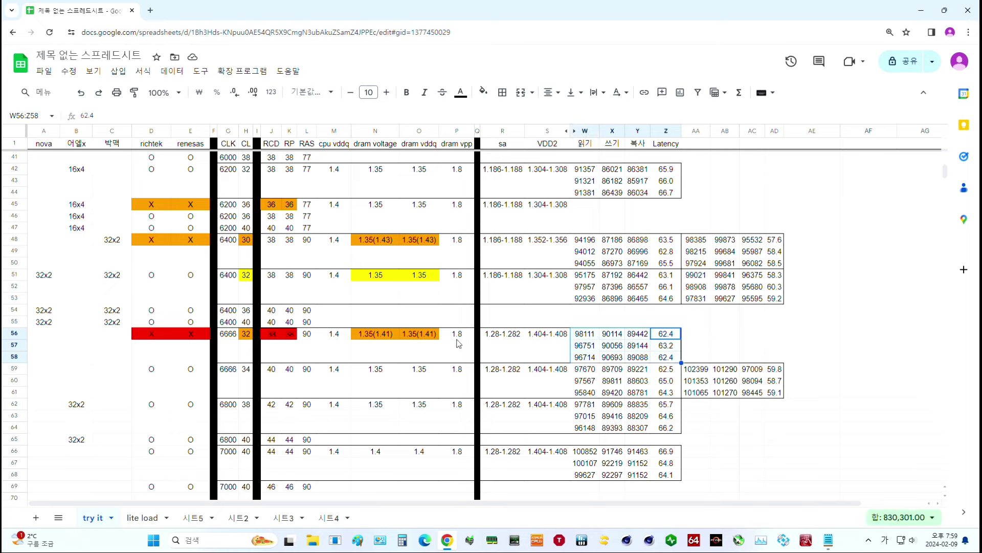
Step: Review the CL in H56, the dram voltages in N56:O56 and the whole 6666 block D56:Z58
left_click(247, 335)
left_click_drag(377, 338, 420, 337)
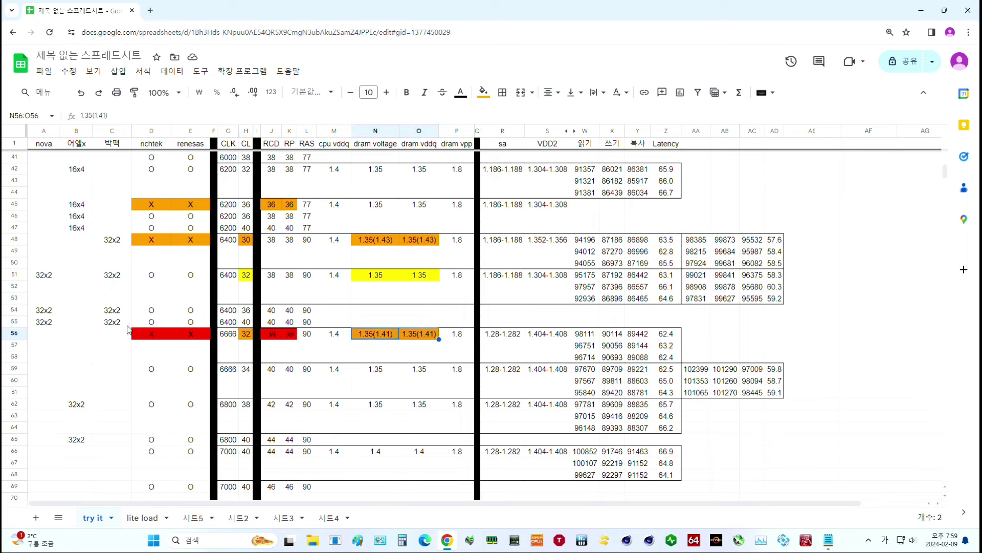
left_click_drag(142, 339, 666, 357)
left_click(666, 357)
Step: Compare the first 6666 block's clock in G56 with the second one's clock and timings in G59:K59
scroll(443, 282, "down", 2)
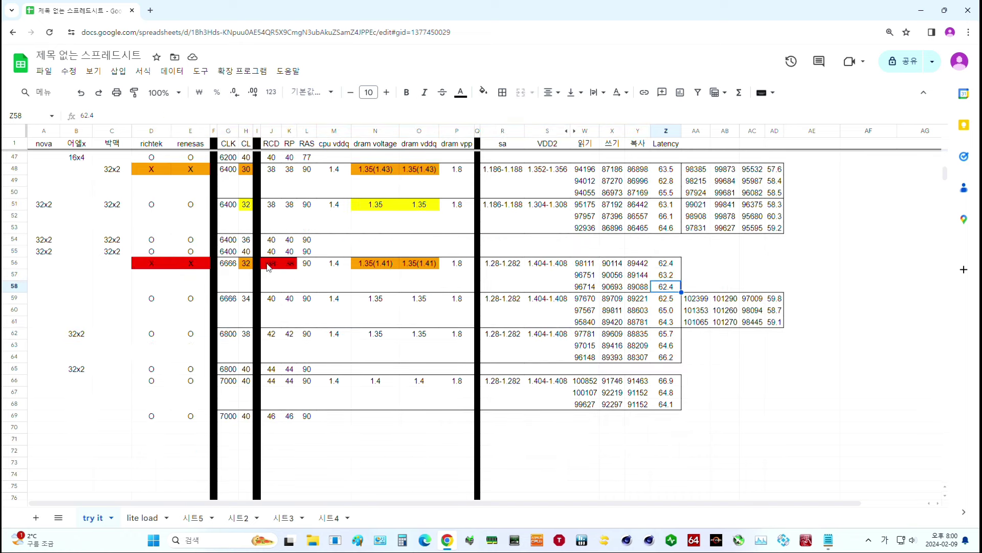
left_click(229, 266)
left_click_drag(230, 307, 253, 302)
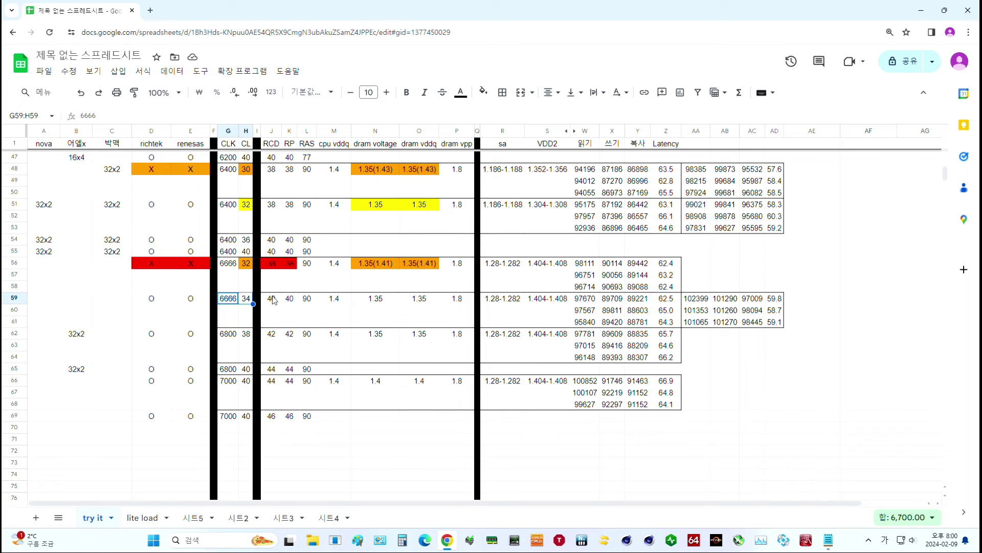
mouse_move(271, 300)
left_mouse_down()
mouse_move(307, 304)
mouse_move(289, 300)
left_mouse_up()
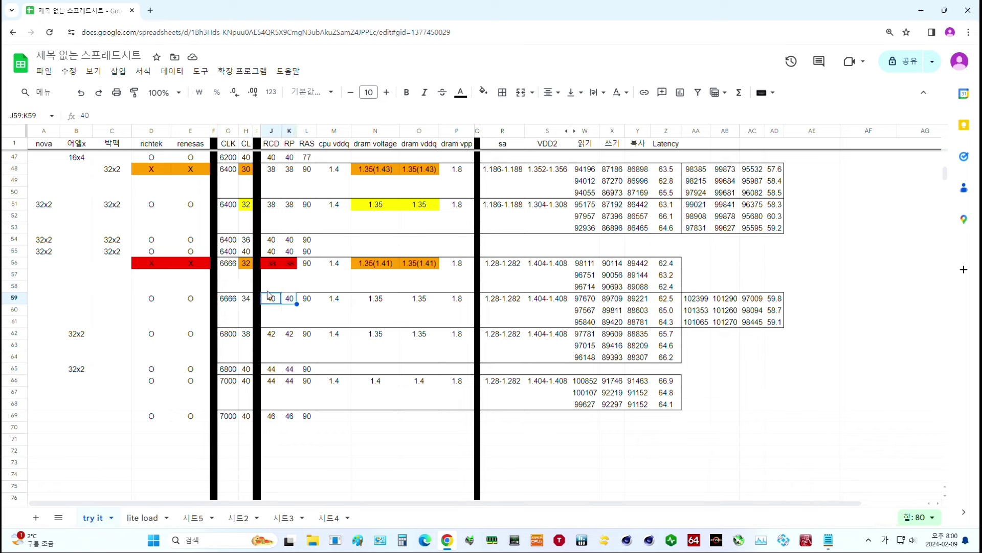
left_click(244, 302)
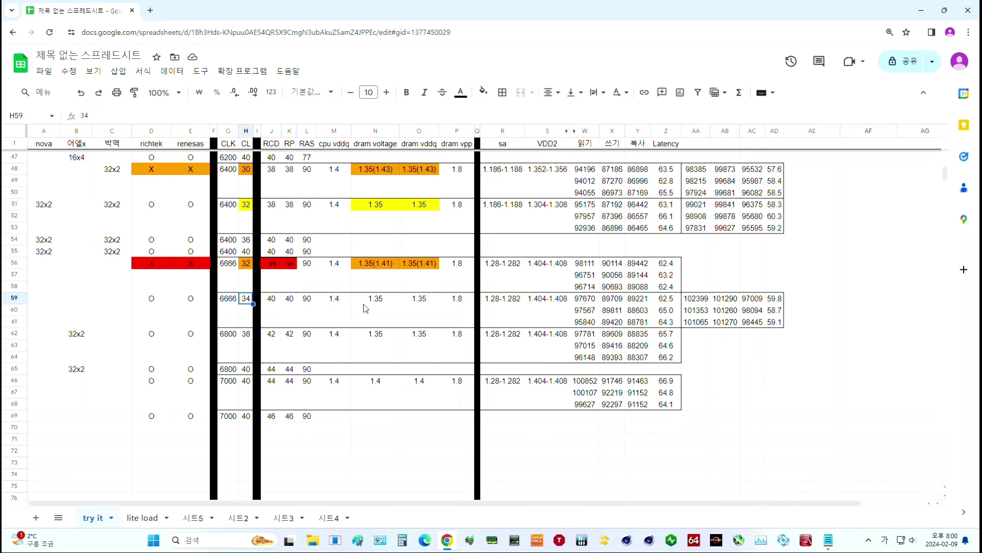
Step: Compare the 6666 block's benchmarks in W59:Z61, its timings and its richtek and renesas marks with the 6400 block in rows 51 to 53
left_click_drag(665, 302, 591, 325)
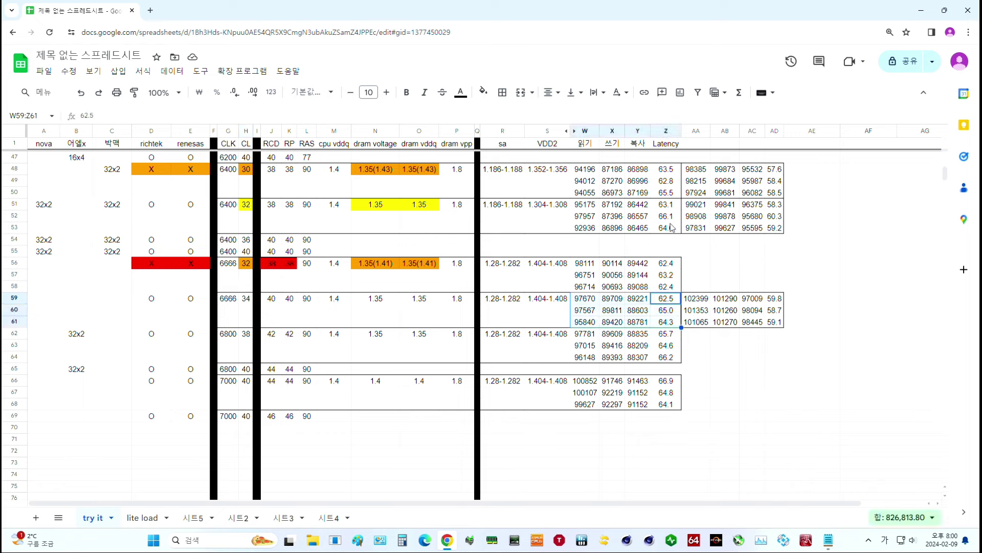
left_click_drag(668, 231, 589, 205)
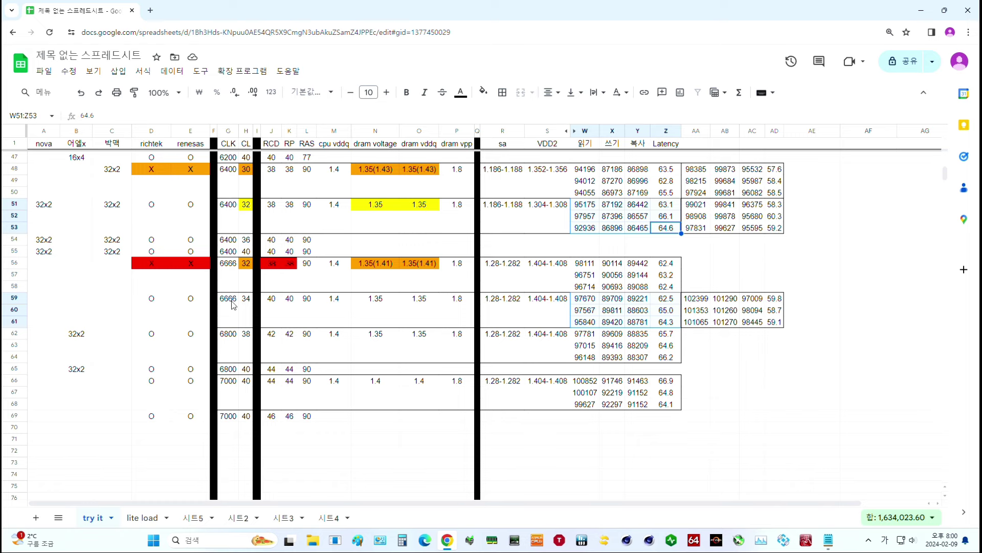
left_click_drag(232, 301, 249, 303)
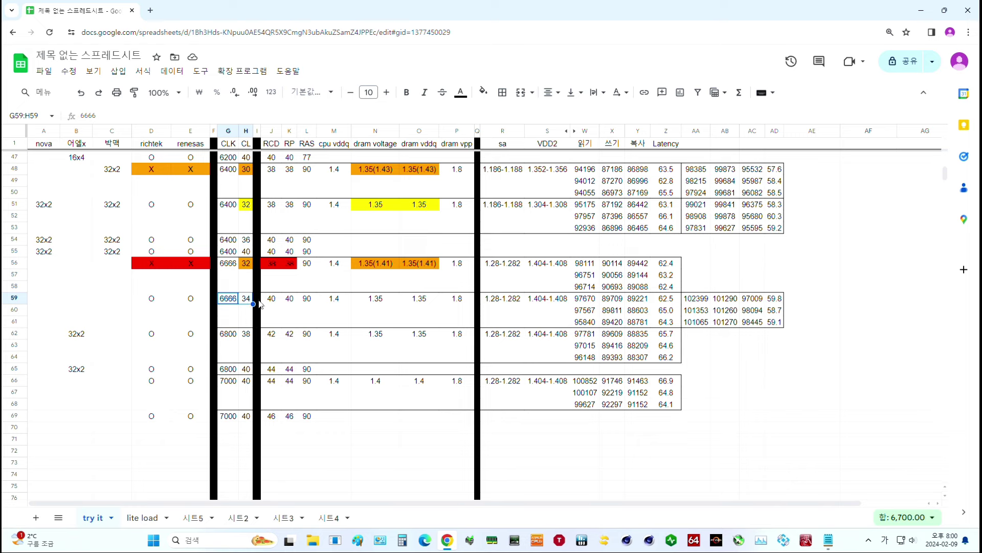
left_click_drag(122, 205, 152, 210)
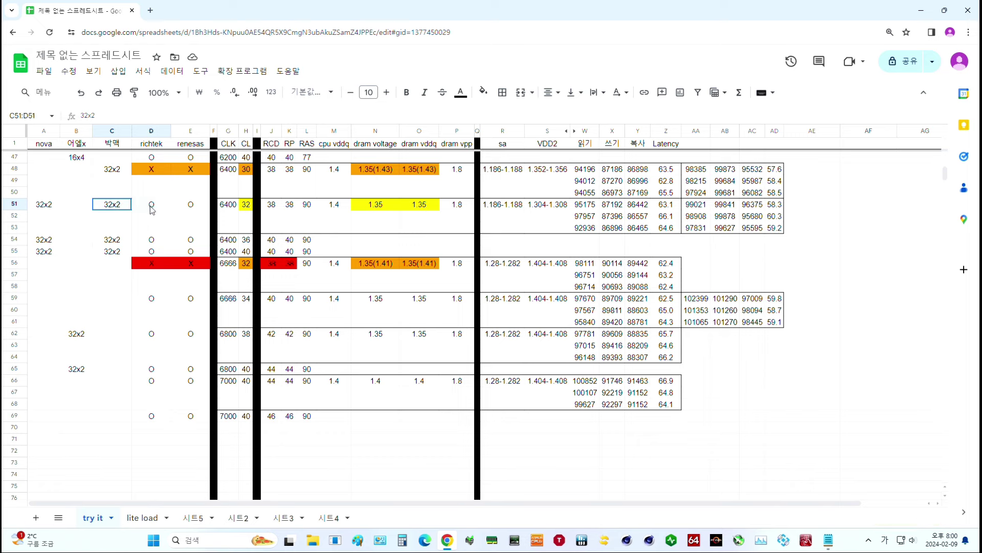
left_click_drag(166, 301, 457, 302)
left_click(190, 299)
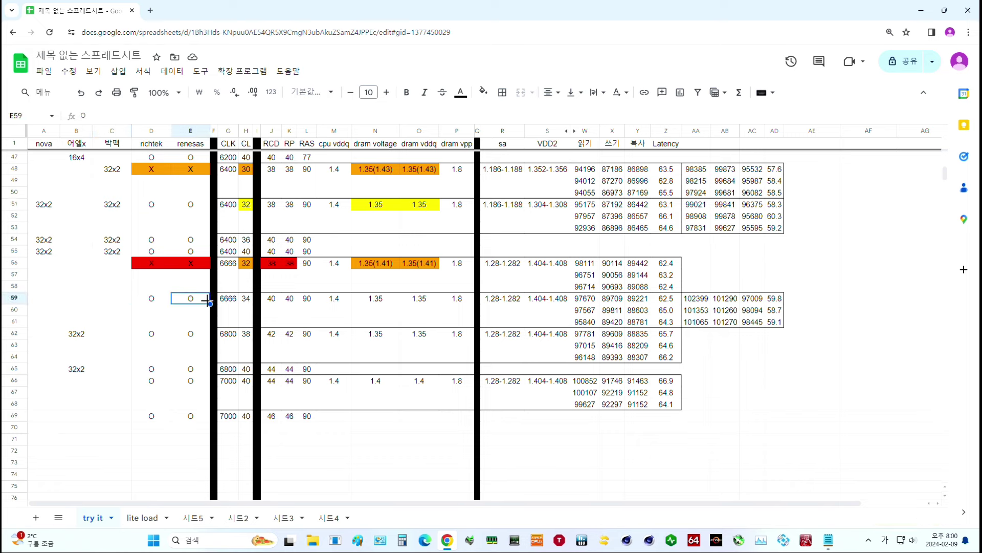
left_click_drag(228, 299, 276, 304)
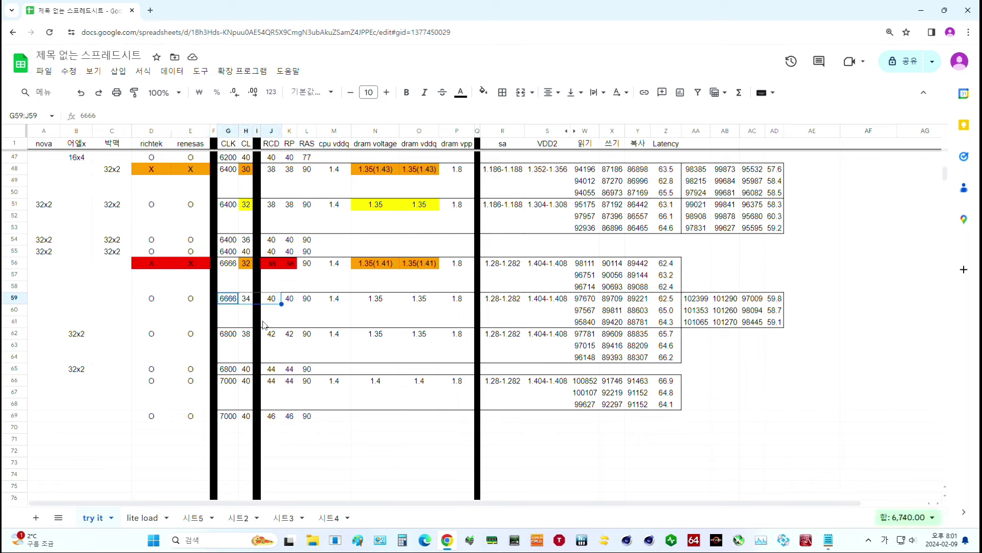
Step: Examine the 6800 block G62:P64, comparing its latencies in Z62:Z64 with those of the 6666 block in Z59:Z61
left_click(229, 338)
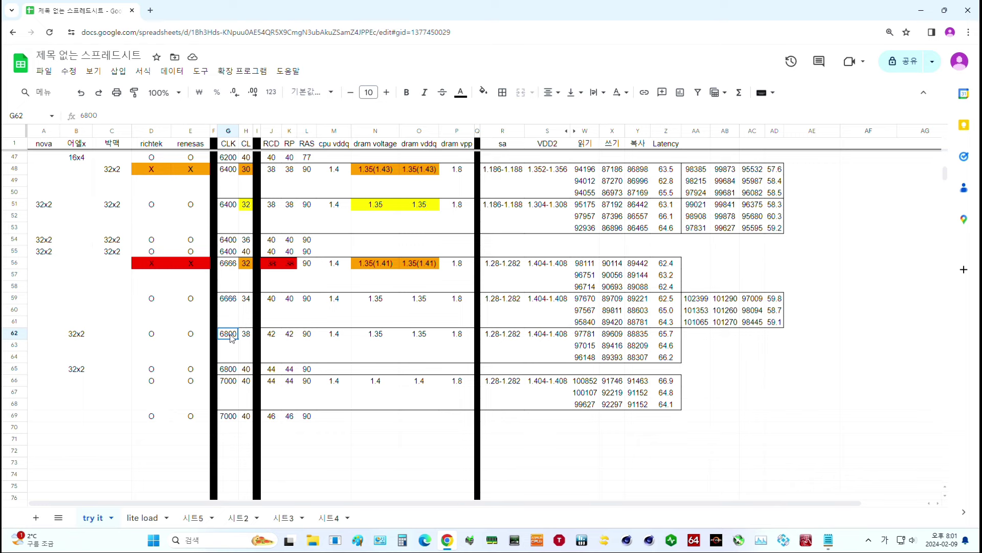
left_click(246, 338)
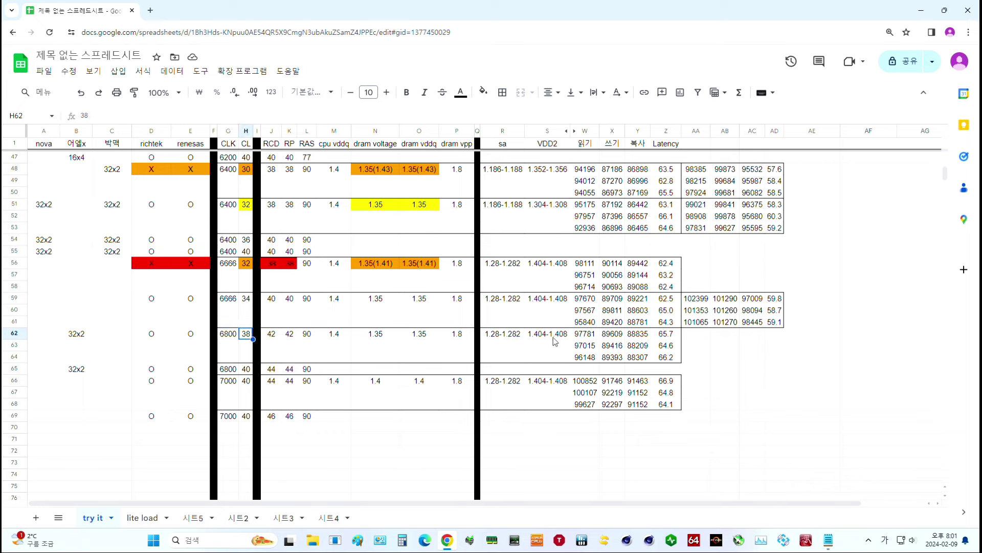
left_click_drag(665, 339, 665, 357)
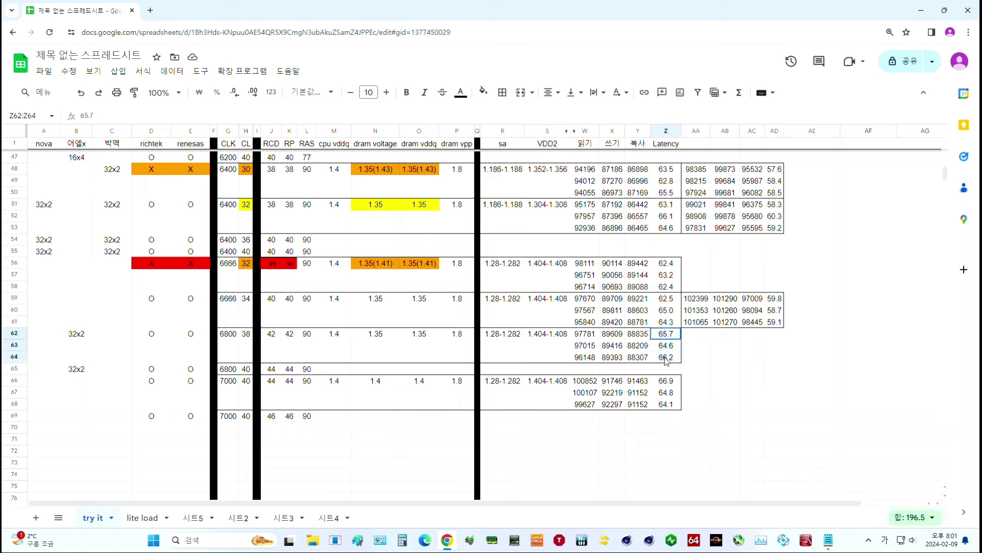
left_click(665, 302)
mouse_move(666, 311)
left_mouse_down()
mouse_move(667, 355)
mouse_move(668, 339)
left_mouse_up()
left_click(247, 334)
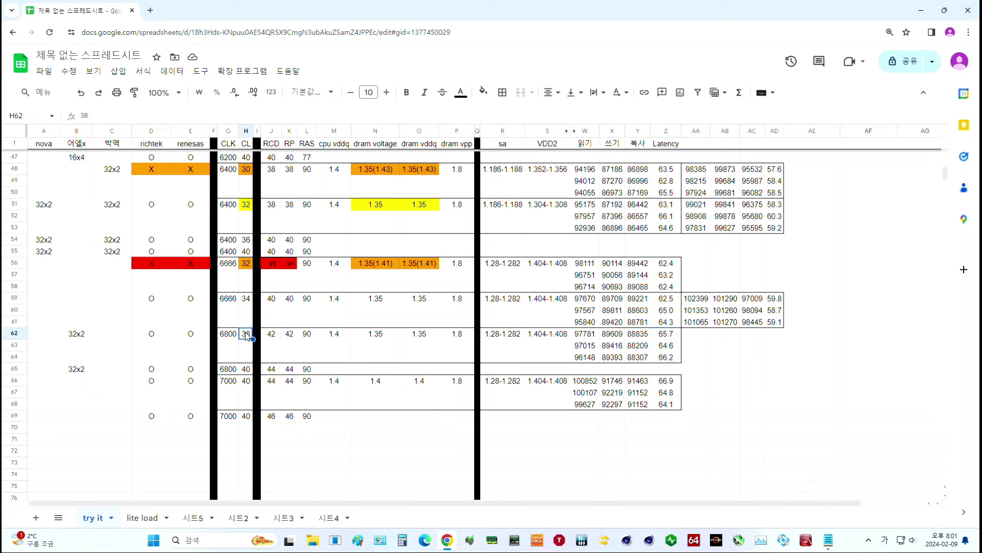
left_click_drag(229, 333, 457, 357)
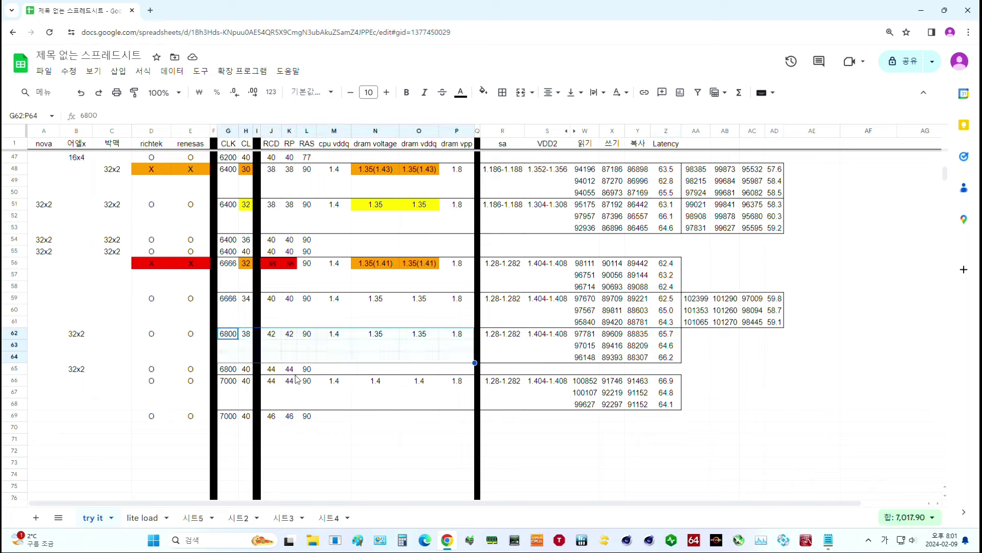
Step: Review the alternative 6800 timings in G65:L65 and the 7000 block's clock and CL in G66:H66 with its latencies in Z66:Z68
left_click_drag(226, 370, 310, 372)
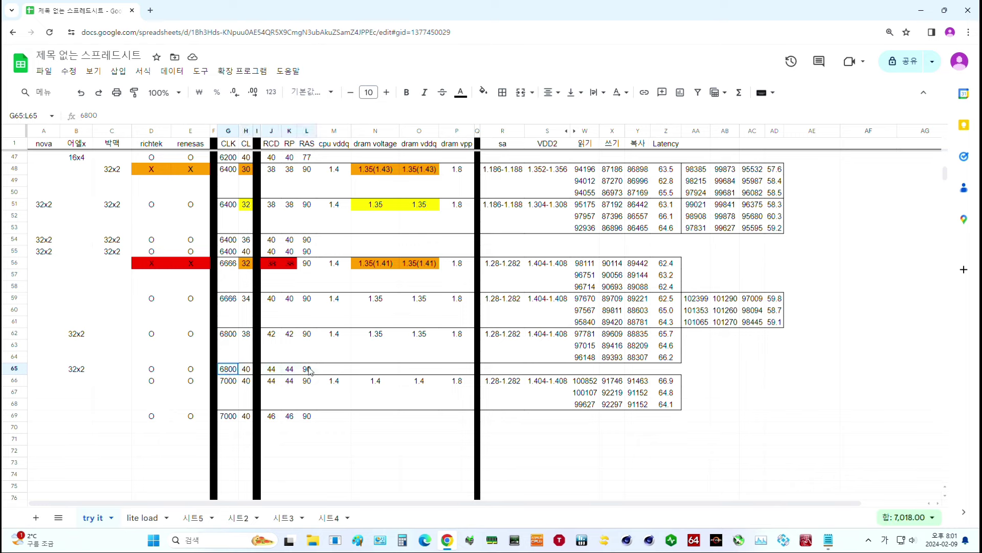
left_click(232, 384)
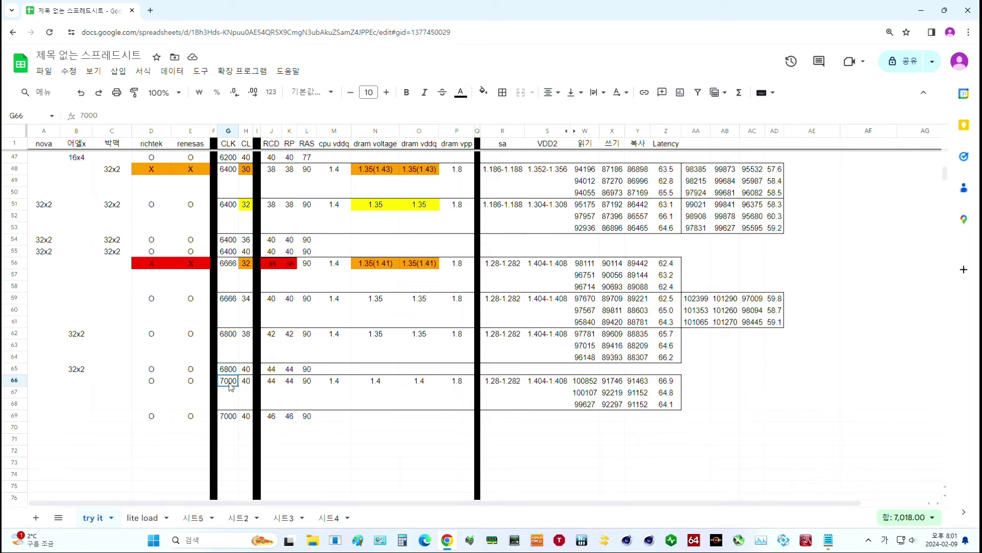
left_click_drag(232, 384, 247, 385)
left_click_drag(247, 385, 247, 384)
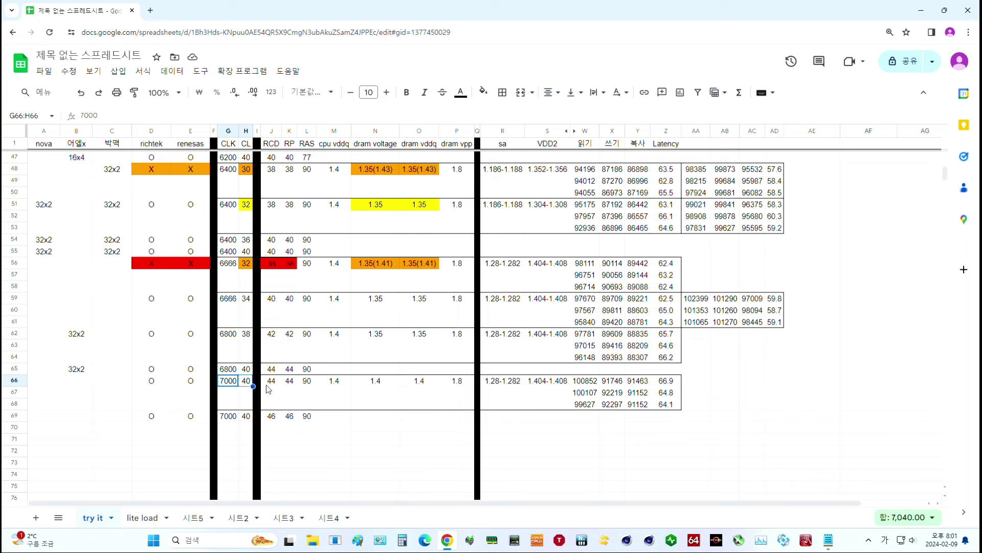
left_click_drag(667, 381, 668, 404)
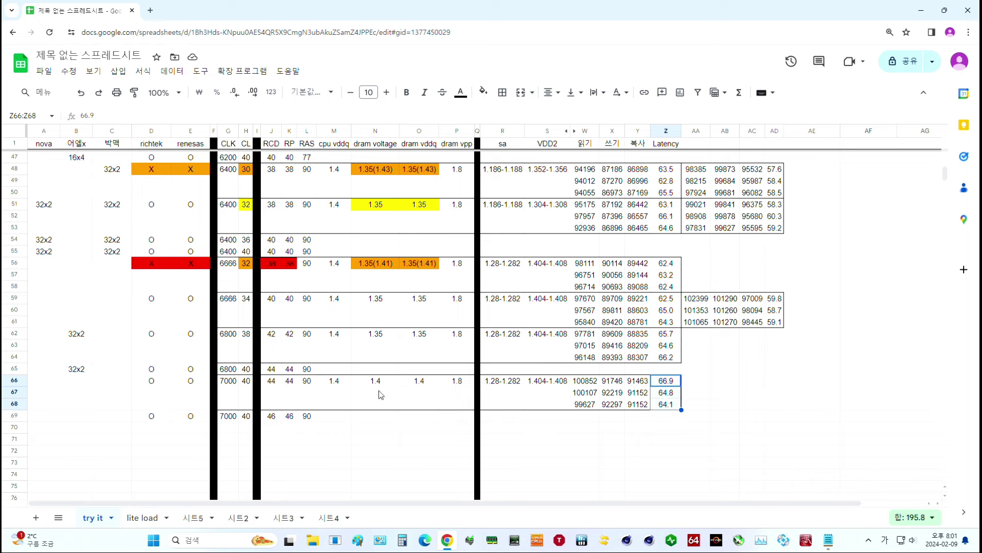
Step: Compare the 6666 block G59:Z61 and the 6400 block G51:Z53 with the 6800 and 7000 blocks in G62:Z69
left_click_drag(675, 322, 225, 300)
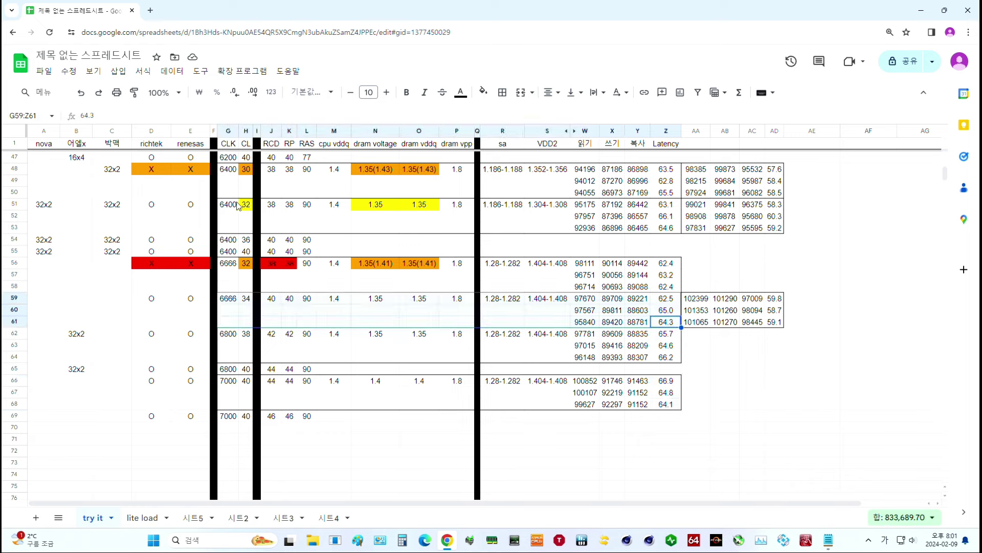
left_click_drag(236, 205, 668, 229)
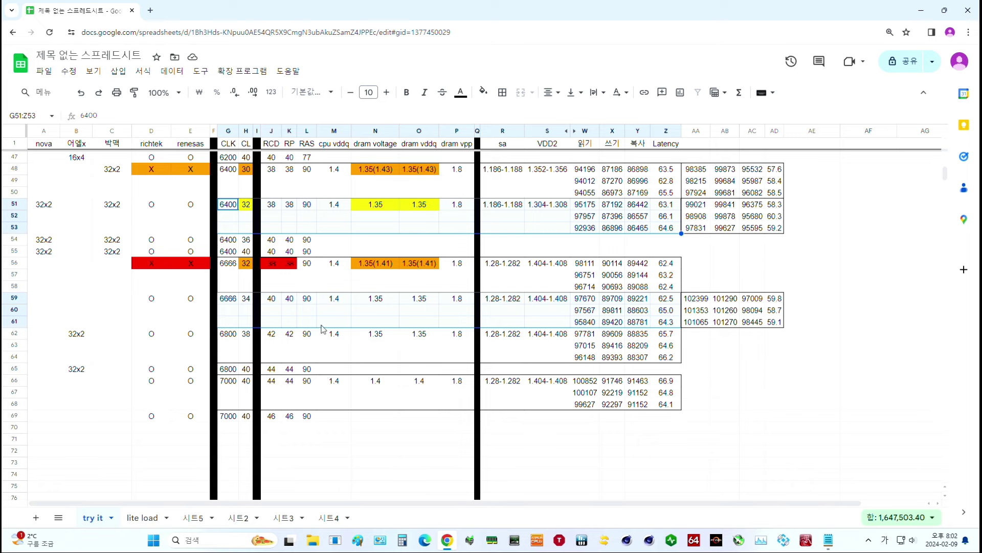
left_click_drag(233, 383, 671, 407)
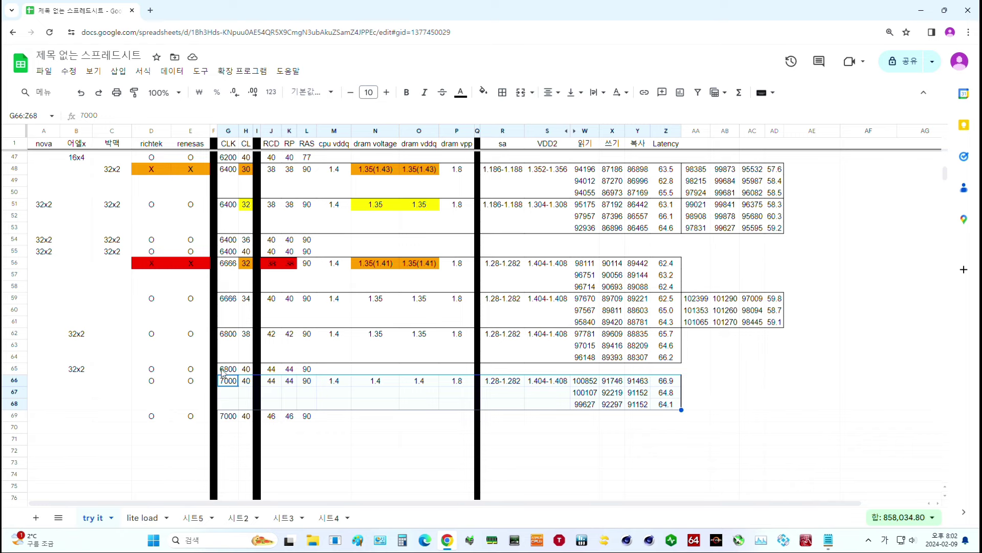
left_click_drag(226, 370, 664, 420)
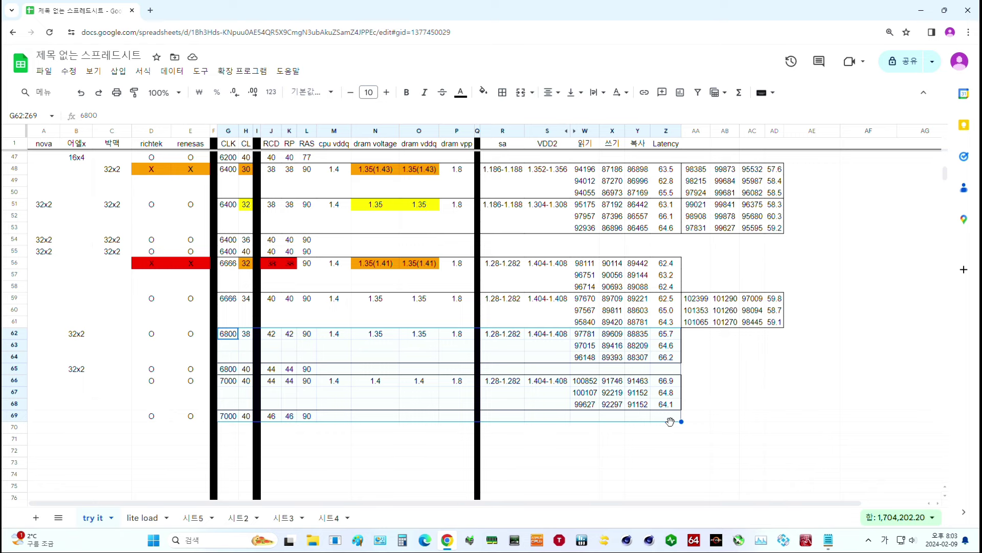
Step: Compare the 6666 block G59:Z61 and the 6400 block G51:Z53 with the 5600 block G25:Z27
left_click_drag(666, 321, 236, 303)
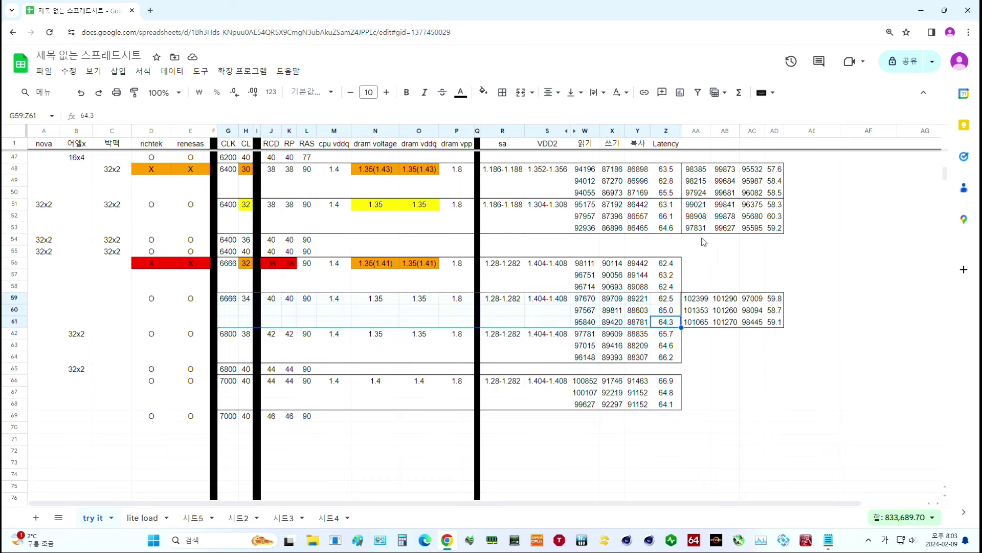
left_click_drag(666, 229, 244, 201)
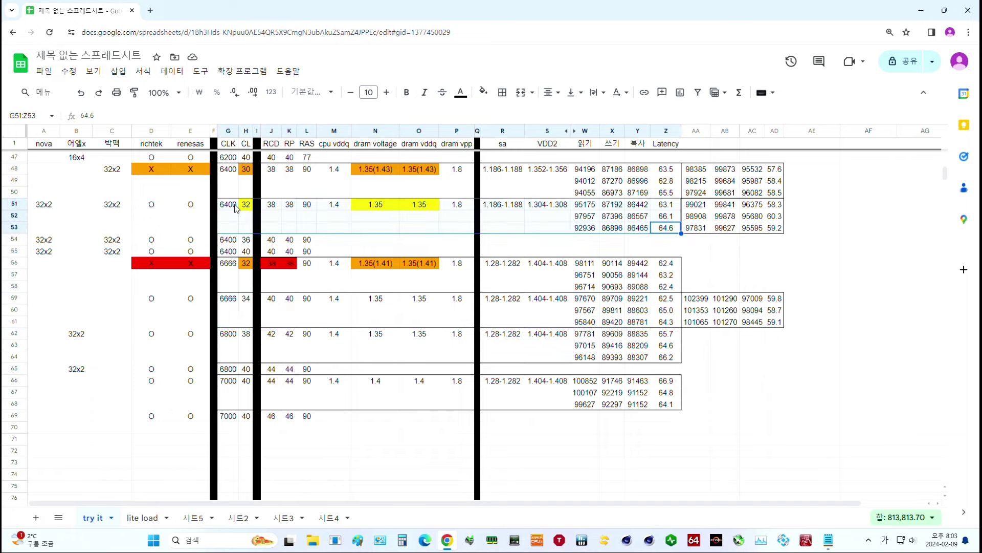
scroll(257, 271, "up", 7)
scroll(257, 271, "up", 4)
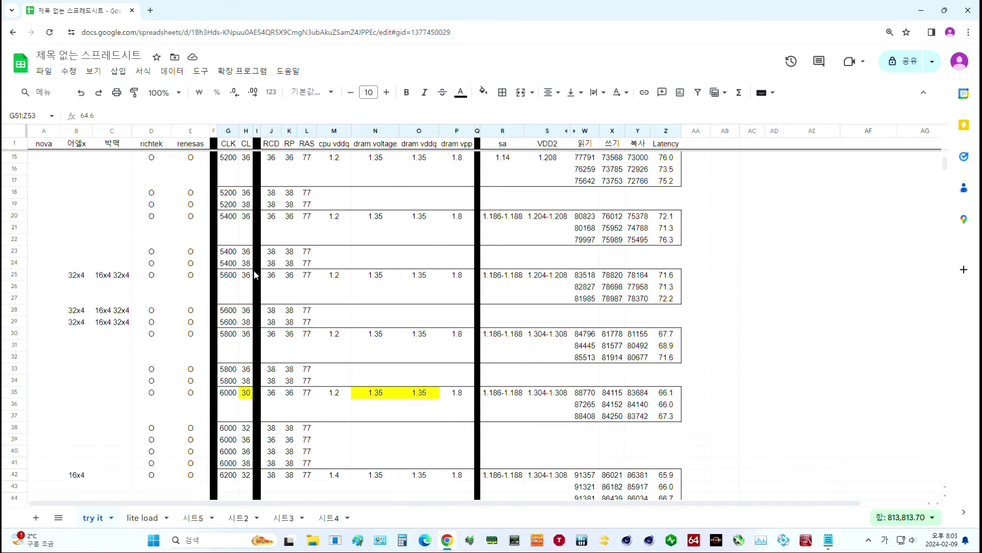
left_click_drag(228, 281, 668, 299)
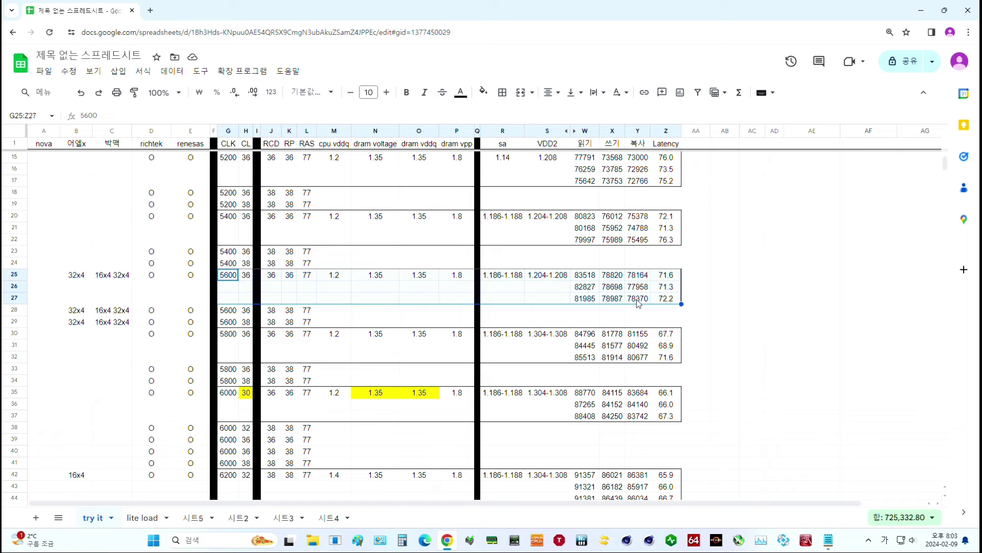
scroll(650, 302, "down", 1)
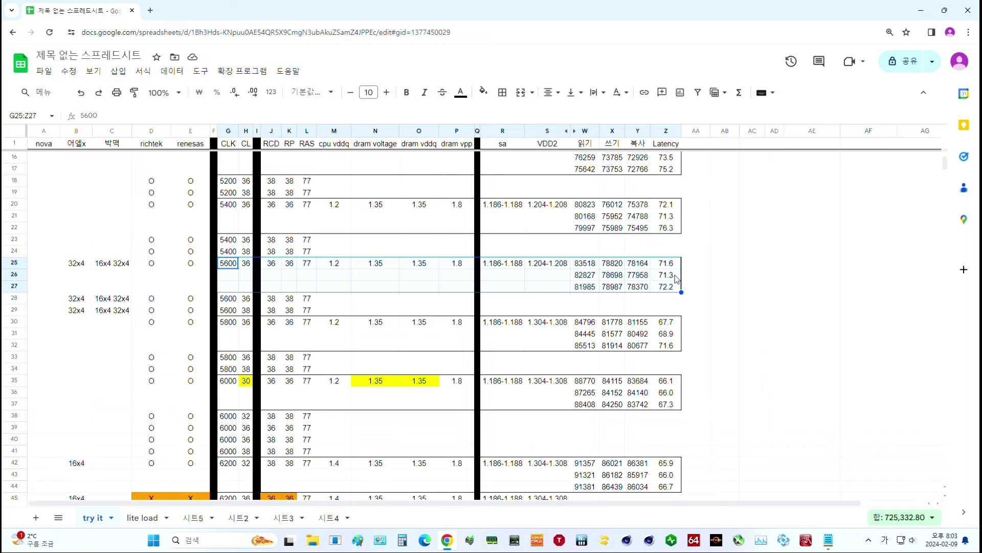
Step: Examine the extra benchmark results of the 6400 blocks in AA48:AD53 and of the 6666 block in AA59:AD61
scroll(665, 266, "down", 1)
scroll(657, 245, "down", 6)
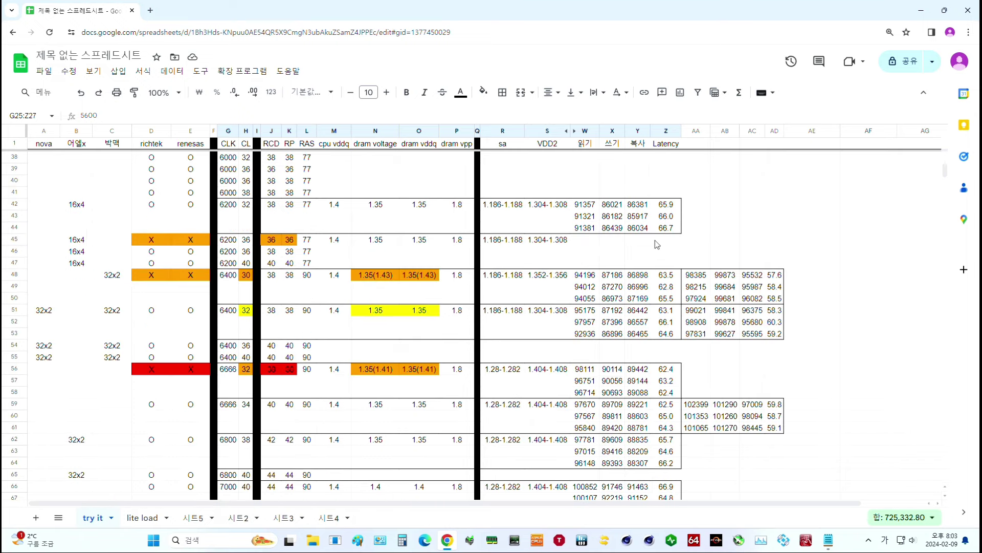
left_click_drag(700, 278, 785, 334)
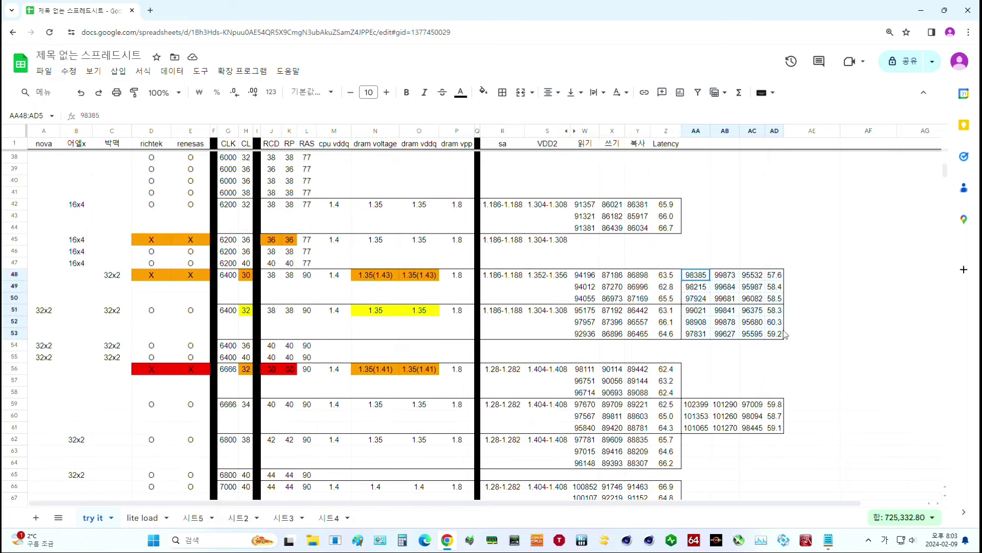
scroll(780, 341, "down", 1)
left_click_drag(774, 368, 693, 397)
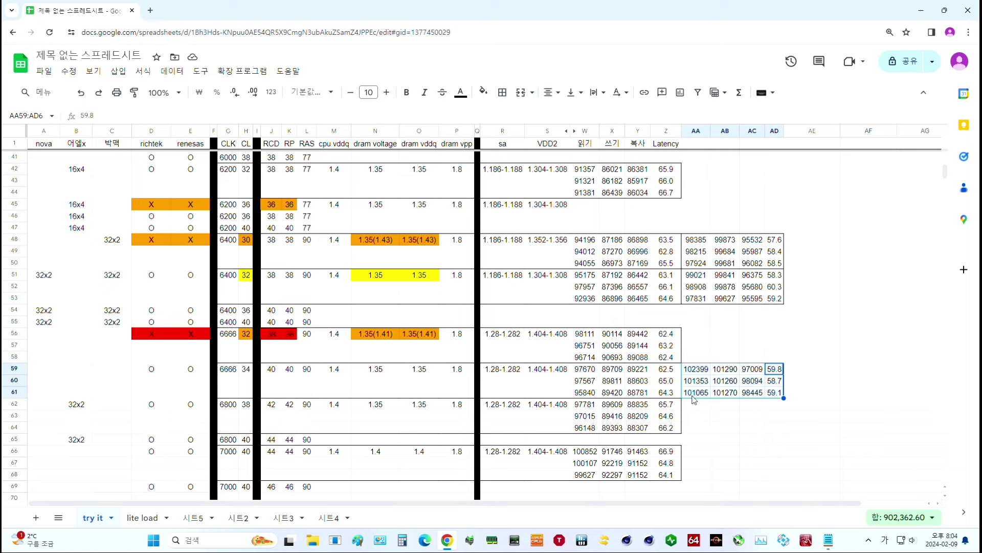
Step: Enter the note tREFi in cell AD63, below the 6666 block's extra benchmarks
key("Down")
key("Down")
key("Down")
key("Down")
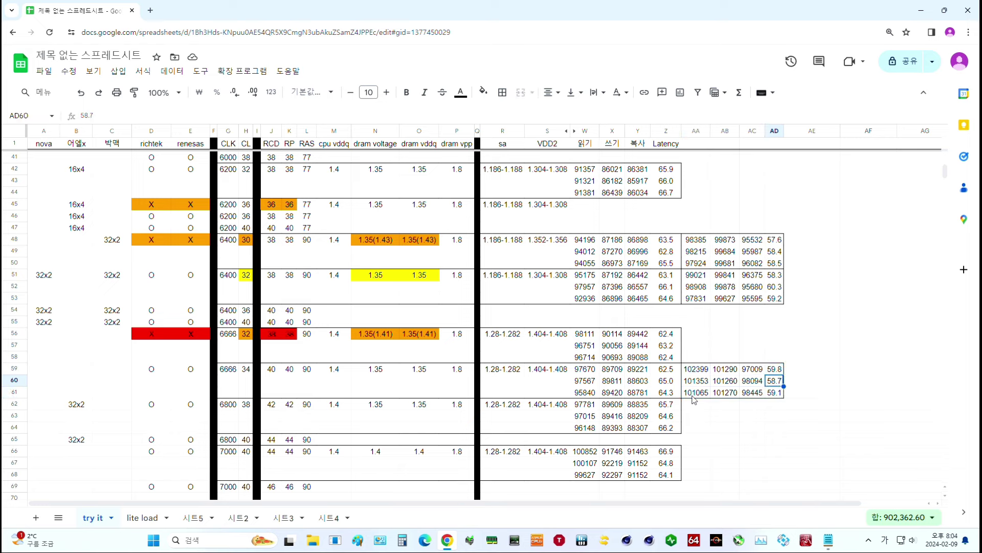
type("tREFi")
key("Return")
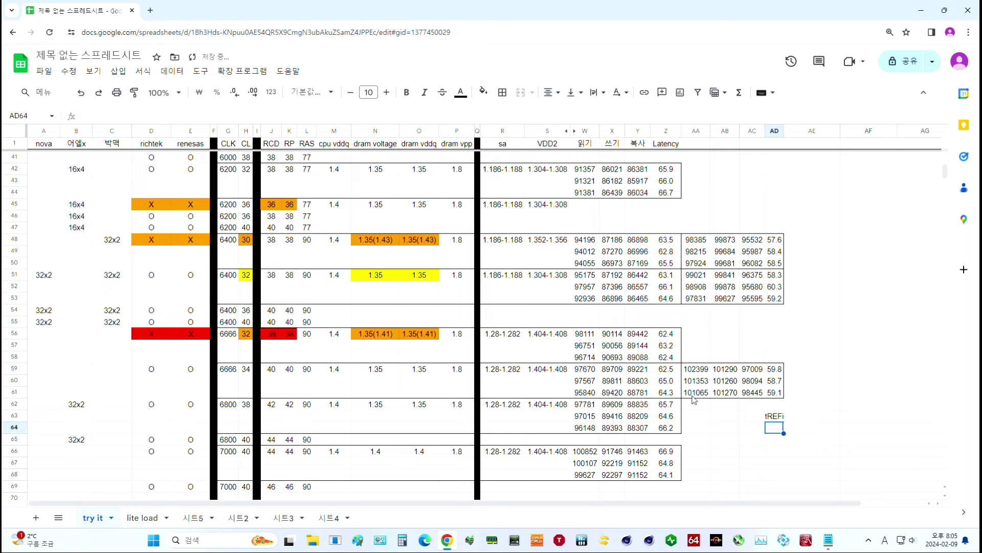
Step: Move the tREFi note from AD63 to AE63 and delete it there
key("Up")
key("ctrl+x")
key("Right")
key("ctrl+v")
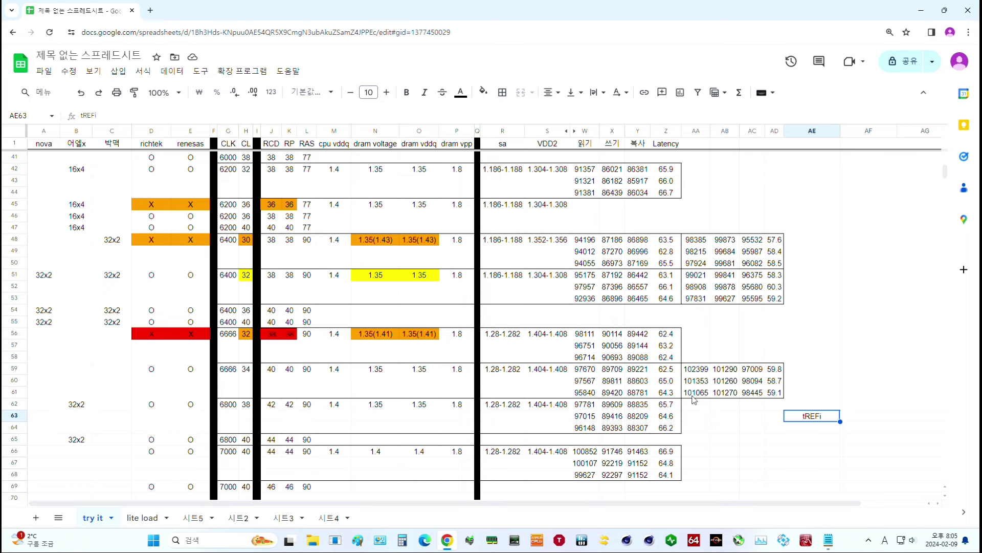
key("Delete")
Step: Compare the 6666 block's extra benchmarks in AA59:AD61 with its original benchmarks and latencies in W59:Z61
left_click_drag(693, 394, 575, 400)
left_click_drag(703, 395, 761, 391)
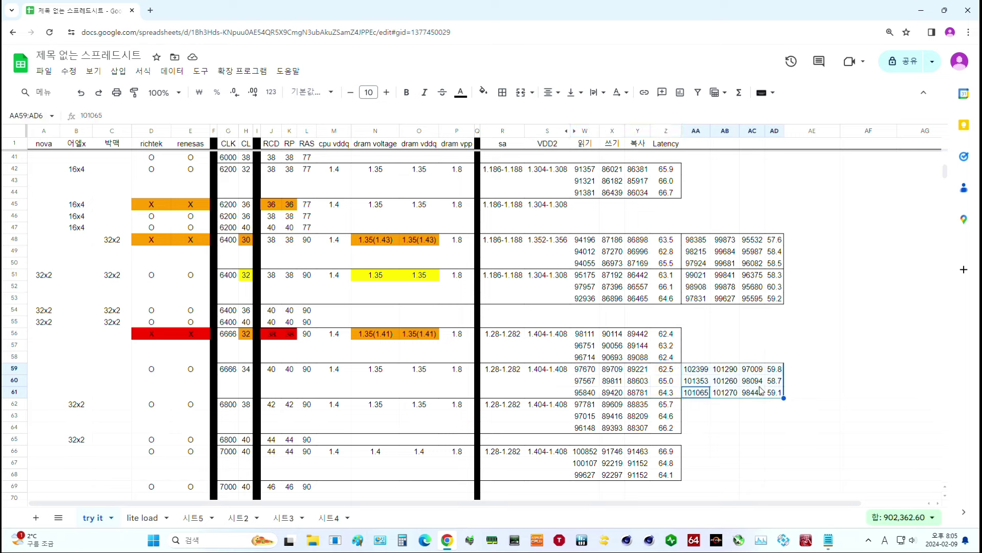
left_click(702, 372)
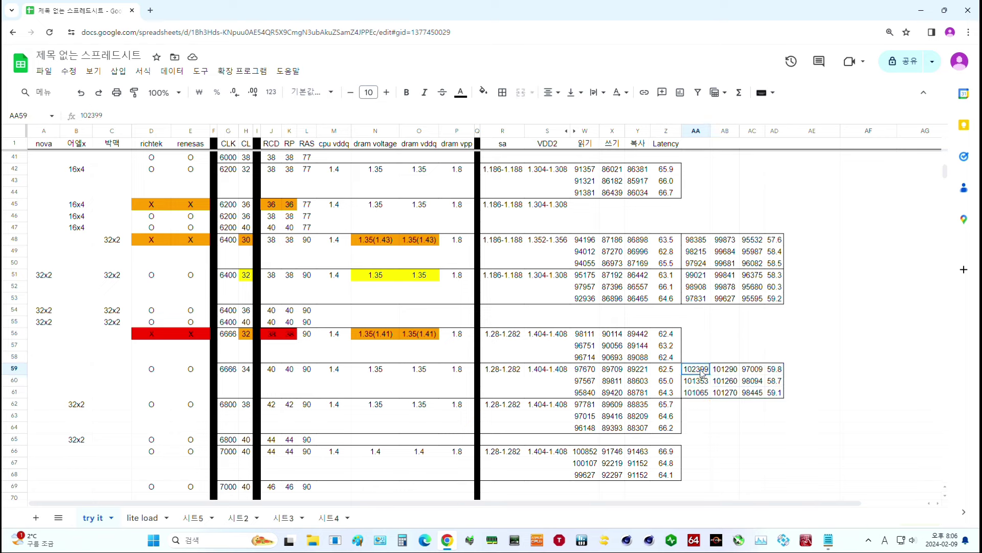
left_click_drag(702, 371, 774, 392)
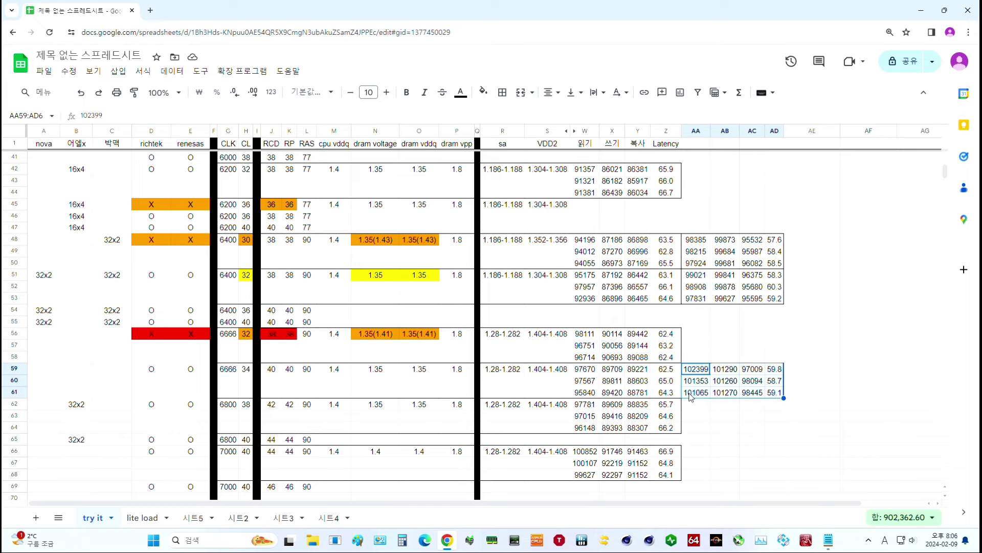
left_click_drag(667, 372, 665, 392)
left_click_drag(585, 372, 777, 392)
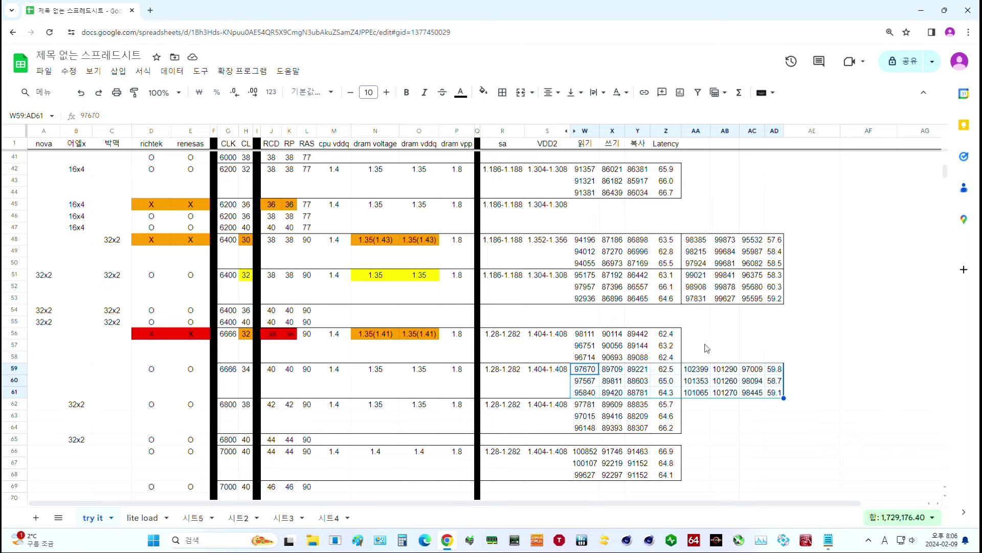
Step: Compare the 6400 block's benchmarks in W51:AD53 with the 5600 block's in W25:Z27, and close the spreadsheet window
left_click_drag(586, 276, 776, 299)
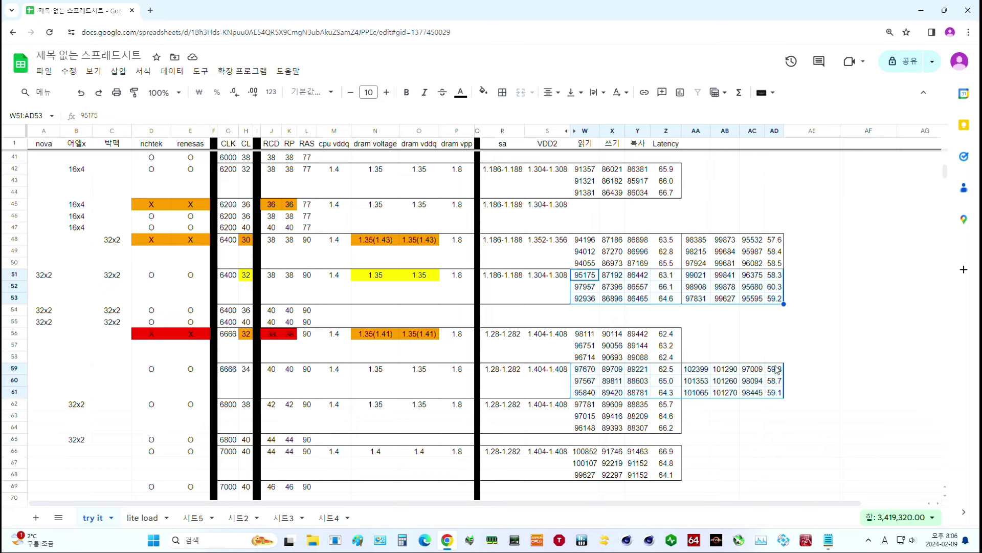
left_click(748, 285, "ctrl")
left_click_drag(782, 300, 585, 274)
scroll(737, 286, "up", 1)
scroll(727, 296, "up", 12)
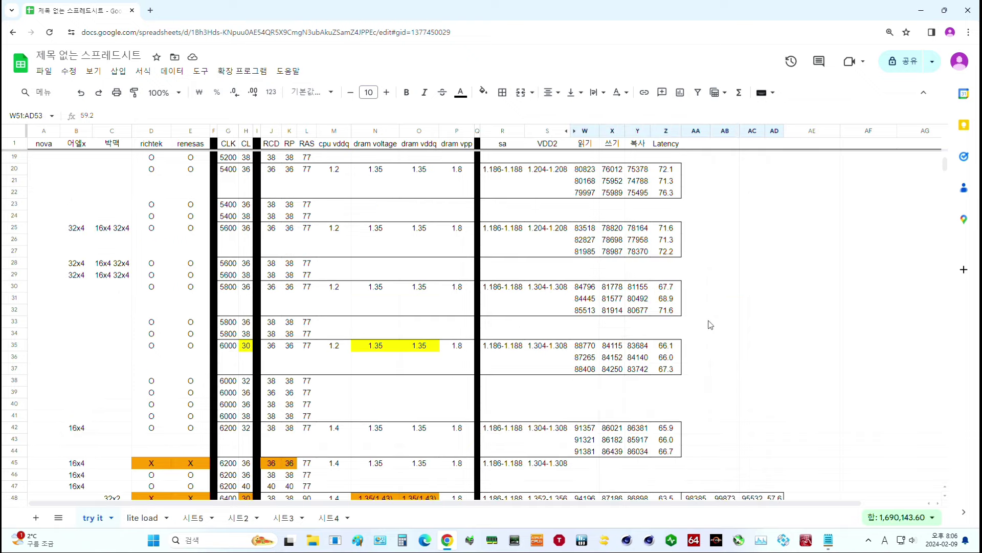
scroll(710, 324, "down", 4)
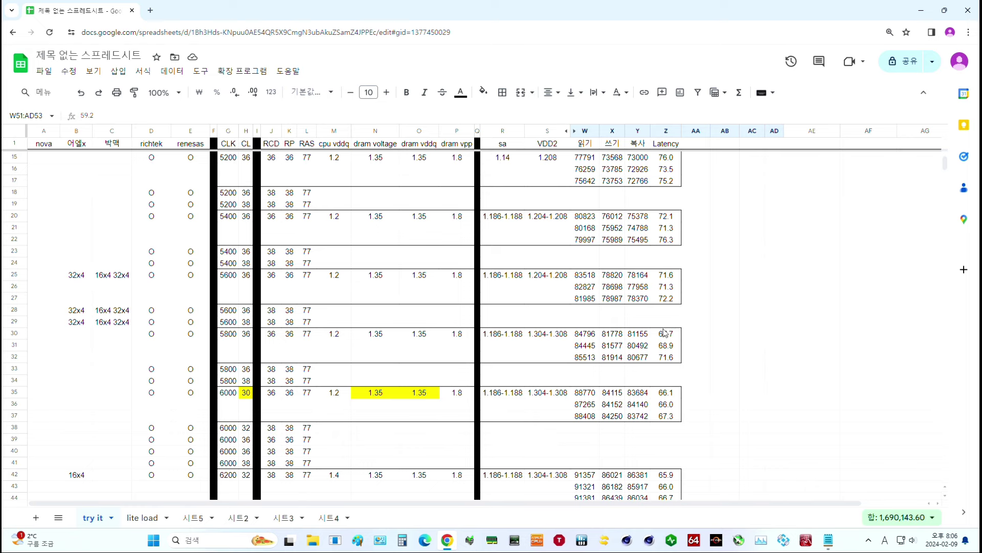
left_click_drag(667, 298, 589, 280)
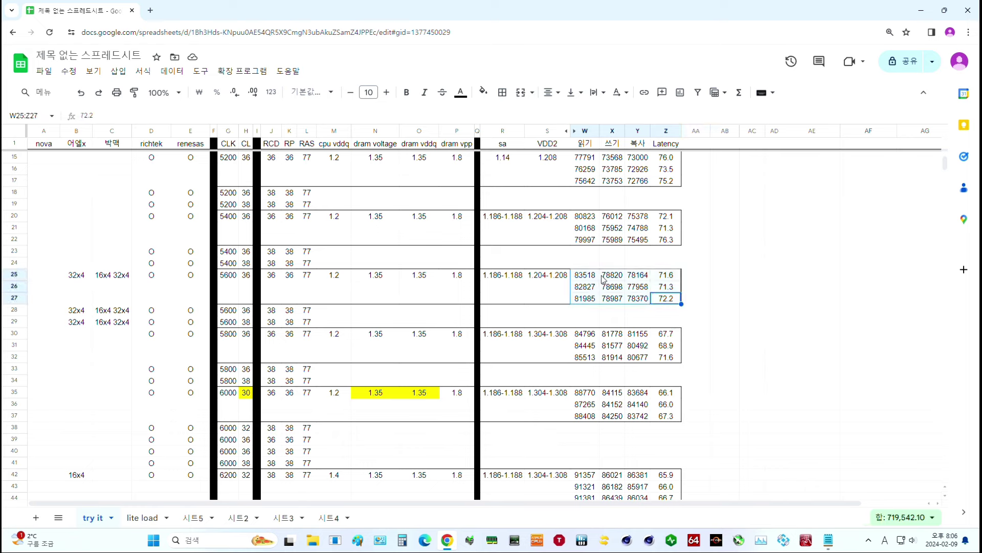
left_click(968, 10)
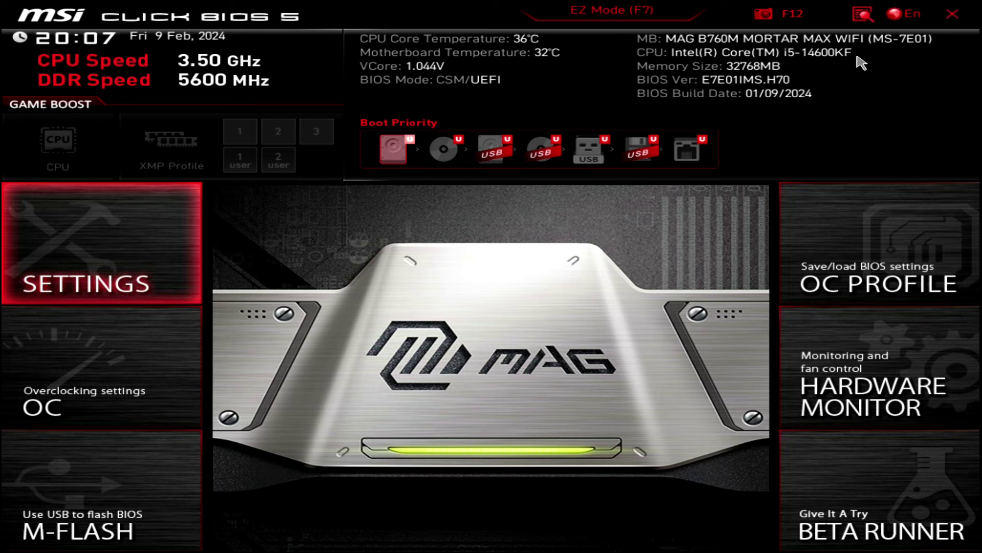
Step: Open the overclocking settings in the advanced mode of the MSI Click BIOS 5 setup
key("F7")
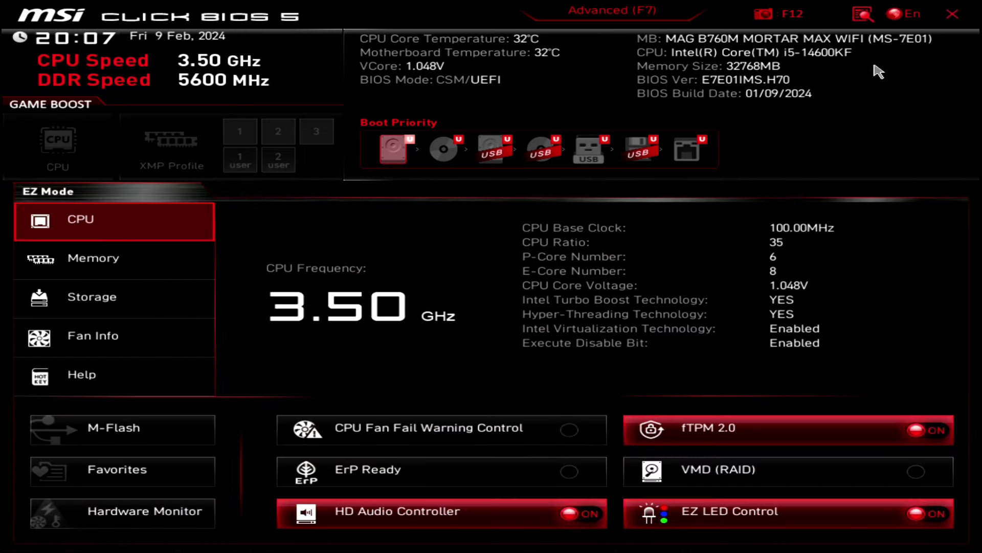
key("F7")
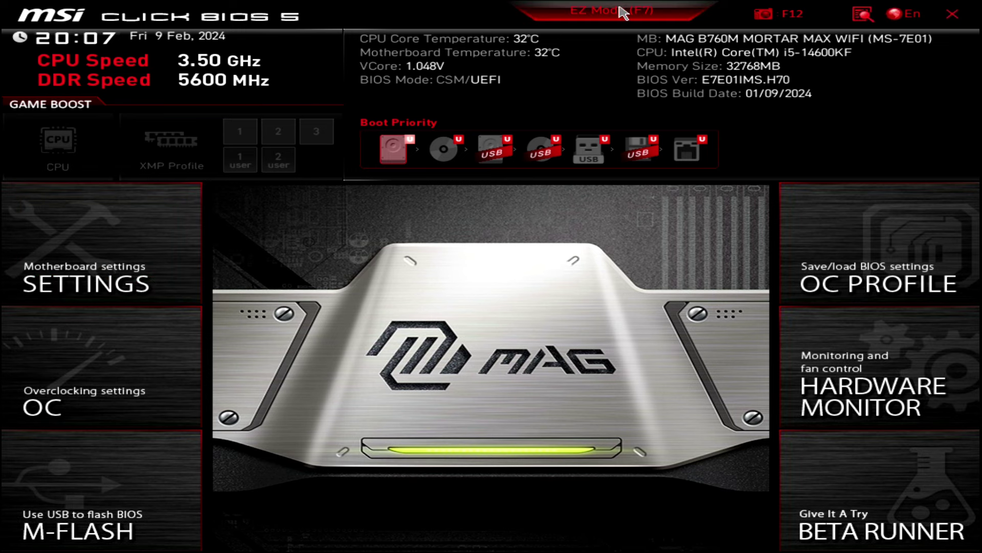
left_click(106, 373)
left_click(580, 283)
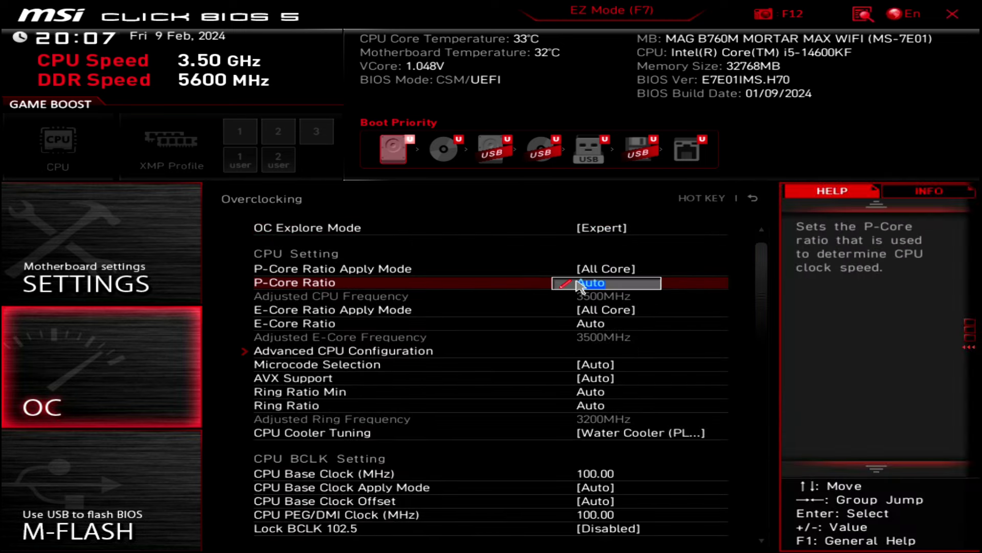
Step: Open the preset list of Memory Try It! in the DRAM settings
key("Down")
key("Down")
key("Down")
key("Down")
key("Down")
key("Down")
key("Down")
key("Down")
key("Down")
key("Down")
key("Down")
key("Down")
key("Down")
key("Down")
key("Down")
key("Down")
key("Down")
key("Down")
key("Down")
key("Down")
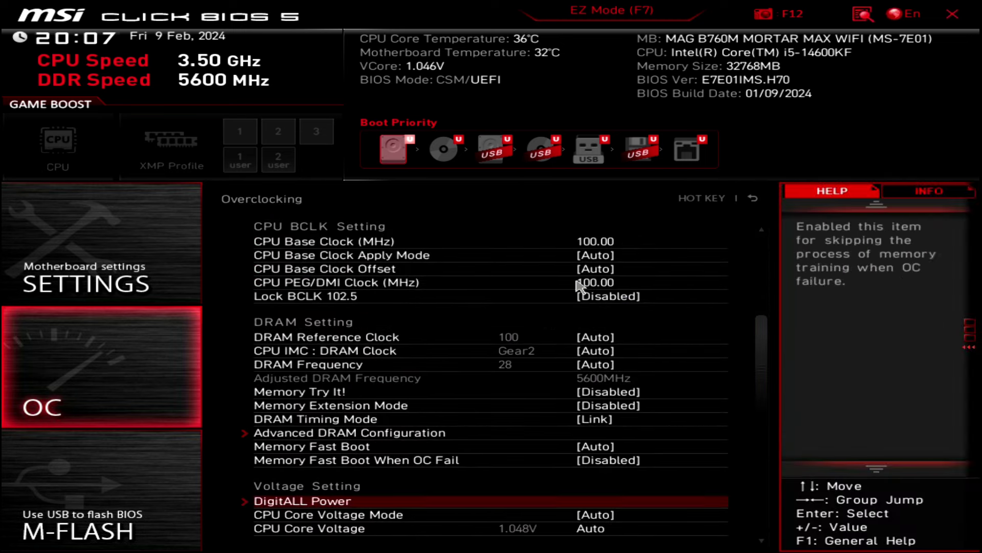
key("Up")
key("Up")
key("Up")
key("Up")
key("Up")
key("Up")
key("Return")
Step: Look through the memory presets from DDR5-4800 up to DDR5-6666 CL34 and back to DDR5-6400 CL36
key("Down")
key("Down")
key("Down")
key("Down")
key("Down")
key("Down")
key("Down")
key("Down")
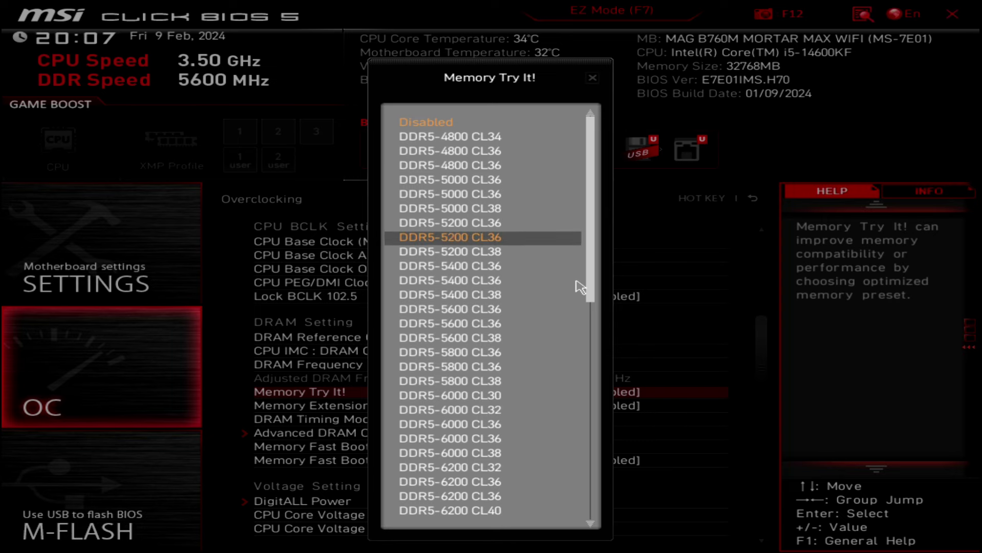
key("Down")
key("Down")
key("Down")
key("Down")
key("Down")
key("Down")
key("Down")
key("Down")
key("Down")
key("Down")
key("Down")
key("Down")
key("Down")
key("Down")
key("Down")
key("Down")
key("Down")
key("Down")
key("Down")
key("Down")
key("Down")
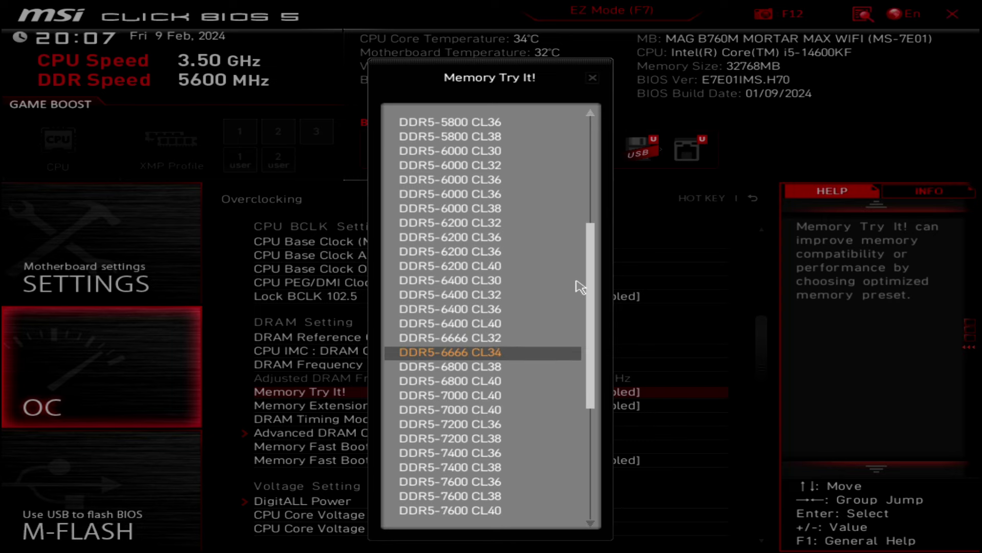
key("Up")
key("Up")
key("Up")
key("Up")
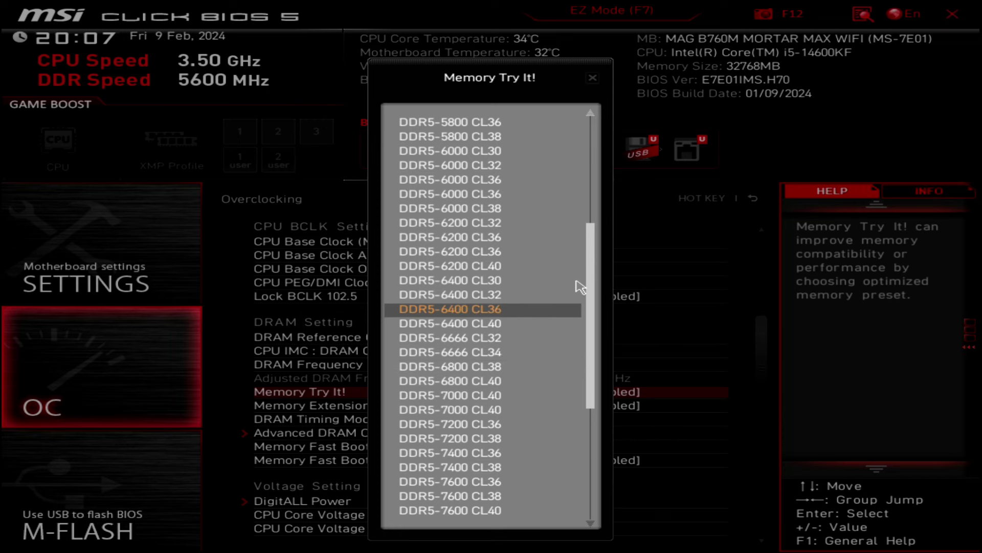
Step: Set Memory Try It! to the first DDR5-5600 CL36 preset
key("Up")
key("Up")
key("Up")
key("Up")
key("Up")
key("Up")
key("Up")
key("Up")
key("Up")
key("Up")
key("Up")
key("Up")
key("Up")
key("Up")
key("Up")
key("Up")
key("Up")
key("Down")
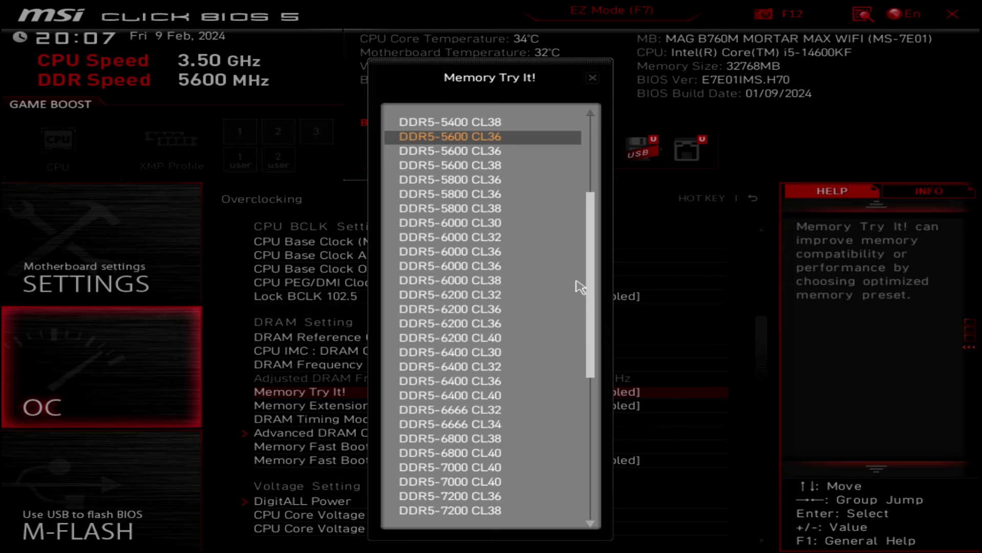
key("Return")
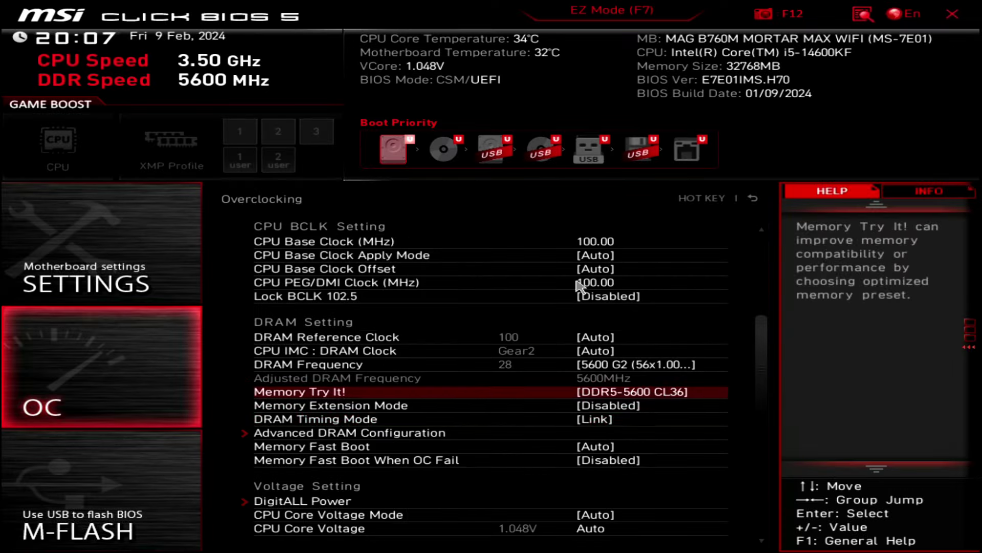
Step: Check the main timings tCL, tRCD, tRP and tRAS of this preset in the Advanced DRAM Configuration
key("Down")
key("Down")
key("Down")
key("Return")
key("Down")
key("Down")
key("Down")
key("Down")
key("Down")
key("Down")
key("Down")
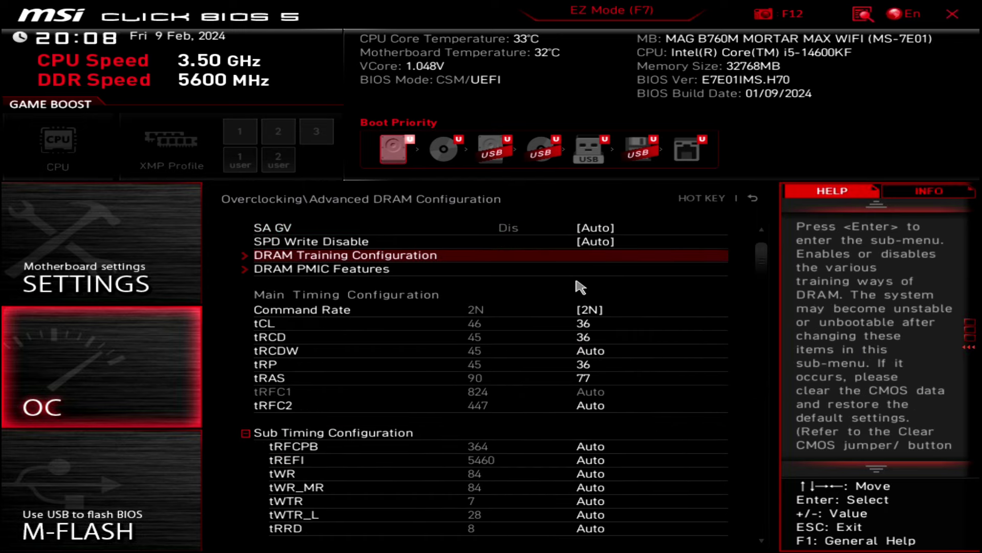
key("Down")
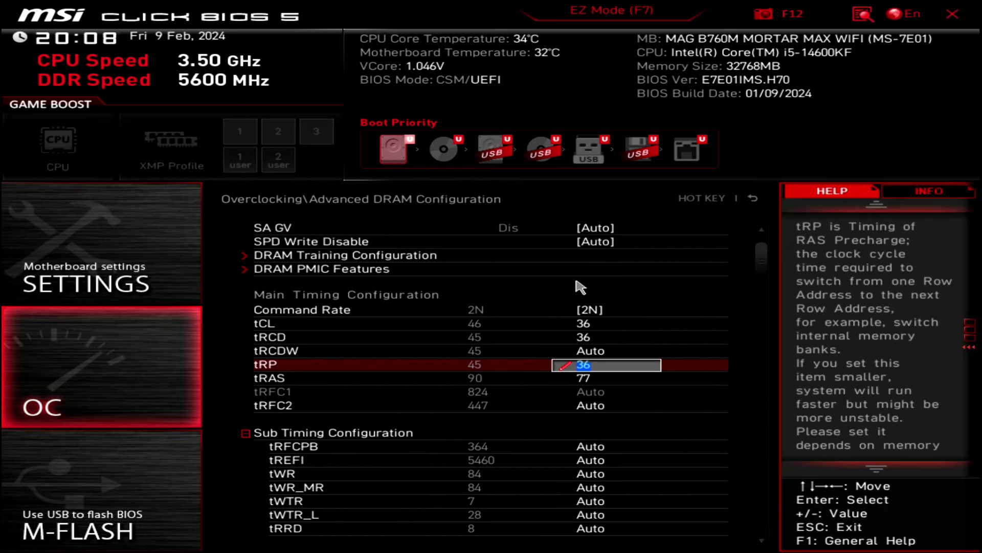
Step: Switch Memory Try It! to the second DDR5-5600 CL36 preset
key("Escape")
key("Up")
key("Up")
key("Up")
key("Return")
key("Return")
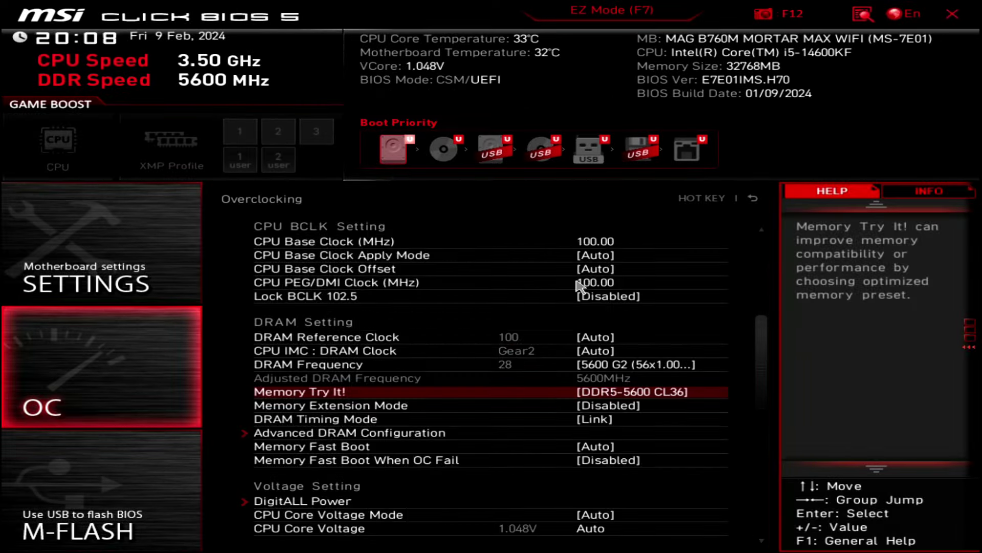
Step: Review the Advanced DRAM Configuration for the second DDR5-5600 CL36 preset and return to the overclocking settings
key("Down")
key("Down")
key("Down")
key("Return")
key("Down")
key("Down")
key("Down")
key("Down")
key("Escape")
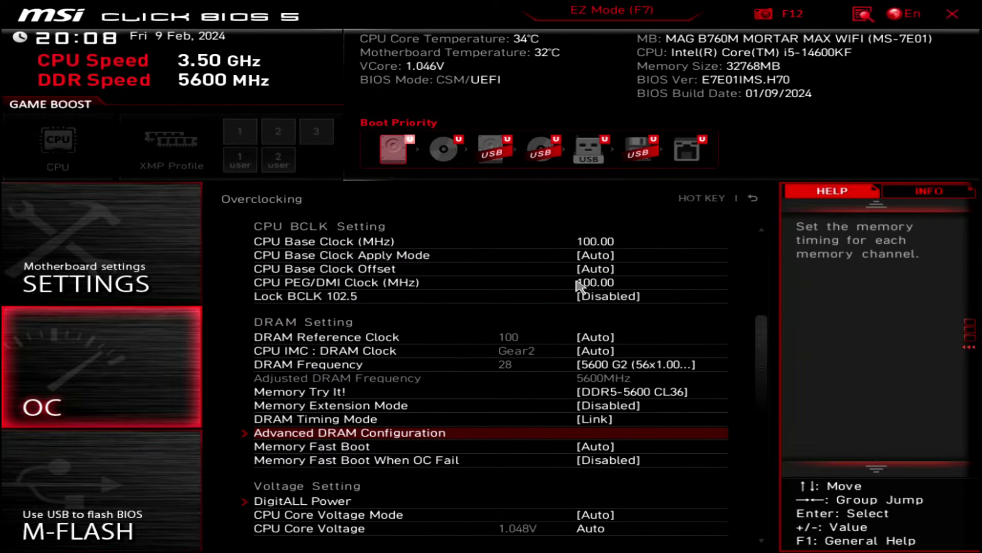
Step: Review the Memory Try It! preset list again and leave it without choosing another preset
key("Down")
key("Up")
key("Up")
key("Up")
key("Up")
key("Return")
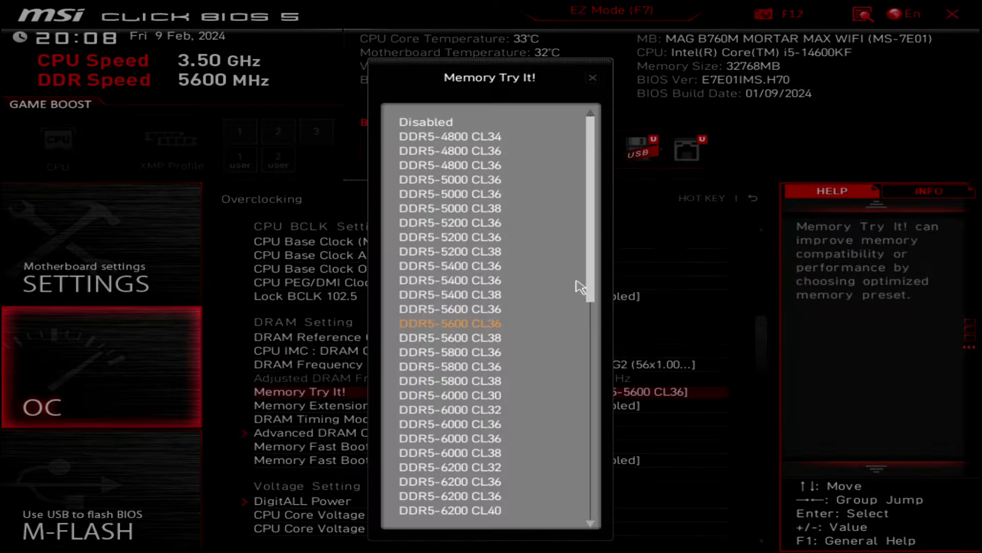
key("Escape")
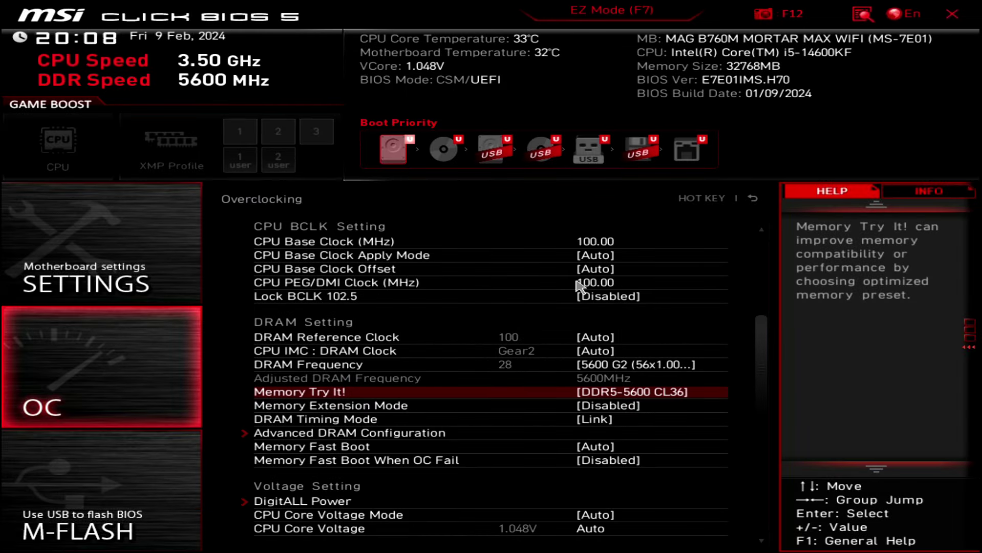
Step: Set Memory Try It! to the DDR5-6666 CL34 preset
key("Return")
key("Up")
key("Up")
key("Up")
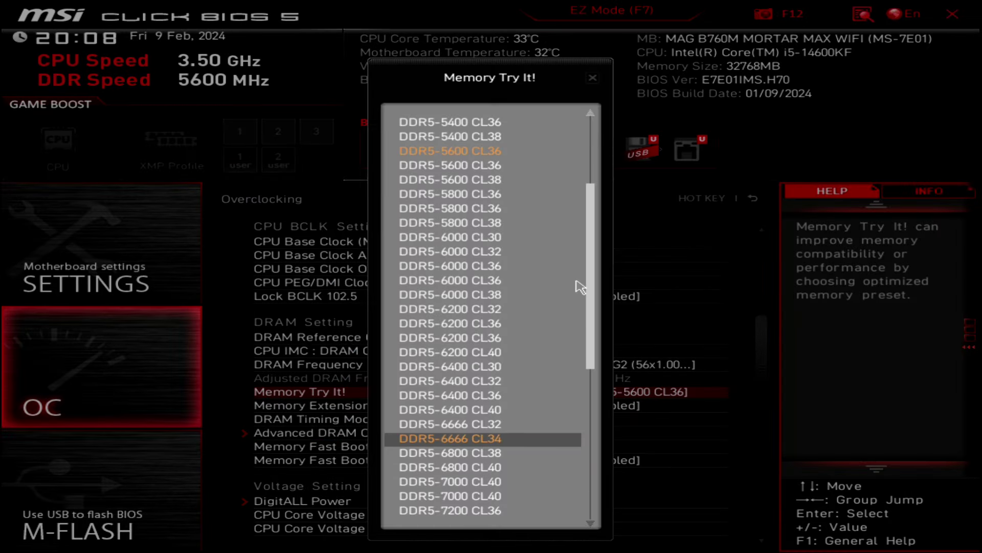
key("Return")
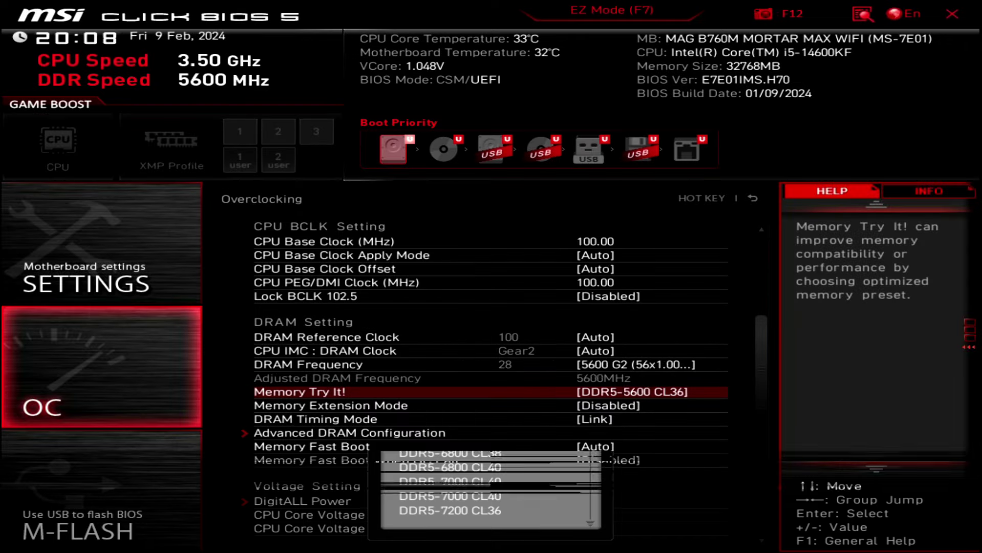
Step: Review the CPU VDDQ, CPU VDD2, DRAM and DRAM VDDQ voltages in the Voltage Setting section for the DDR5-6666 CL34 preset
key("Down")
key("Down")
key("Down")
key("Down")
key("Down")
key("Down")
key("Down")
key("Down")
key("Down")
key("Down")
key("Down")
key("Down")
key("Down")
key("Down")
key("Down")
key("Down")
key("Down")
key("Down")
key("Down")
key("Down")
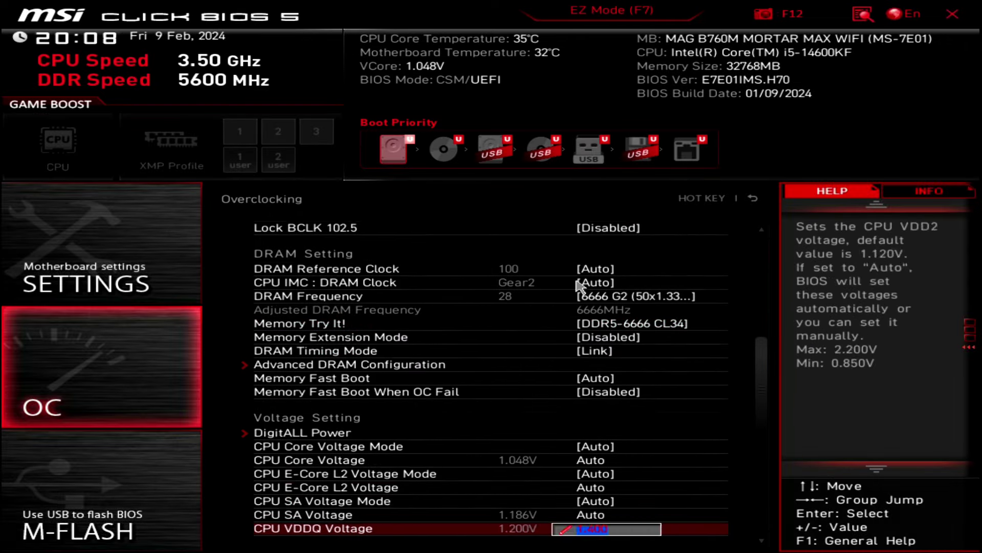
key("Up")
key("Up")
key("Up")
key("Up")
key("Up")
key("Up")
key("Up")
key("Up")
key("Up")
key("Up")
key("Up")
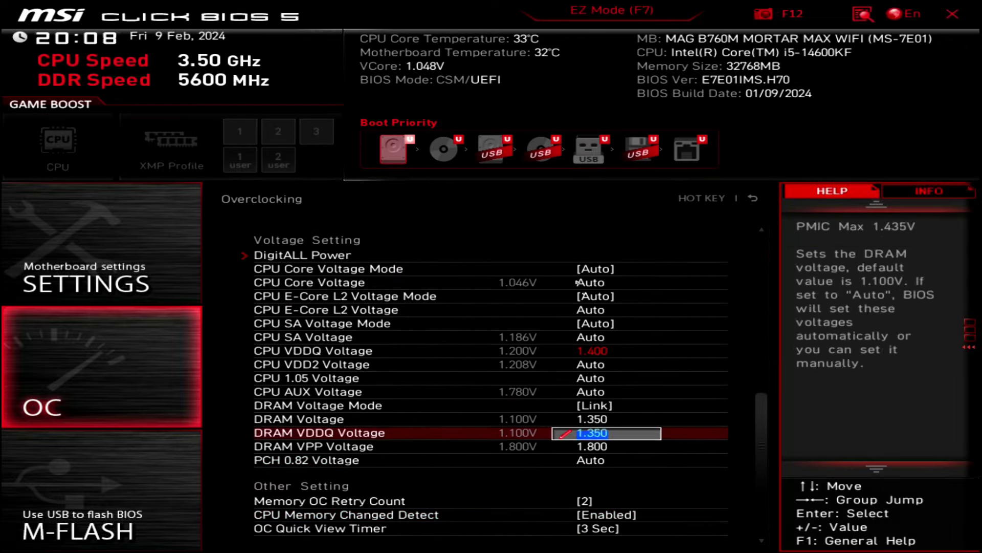
key("Return")
key("Up")
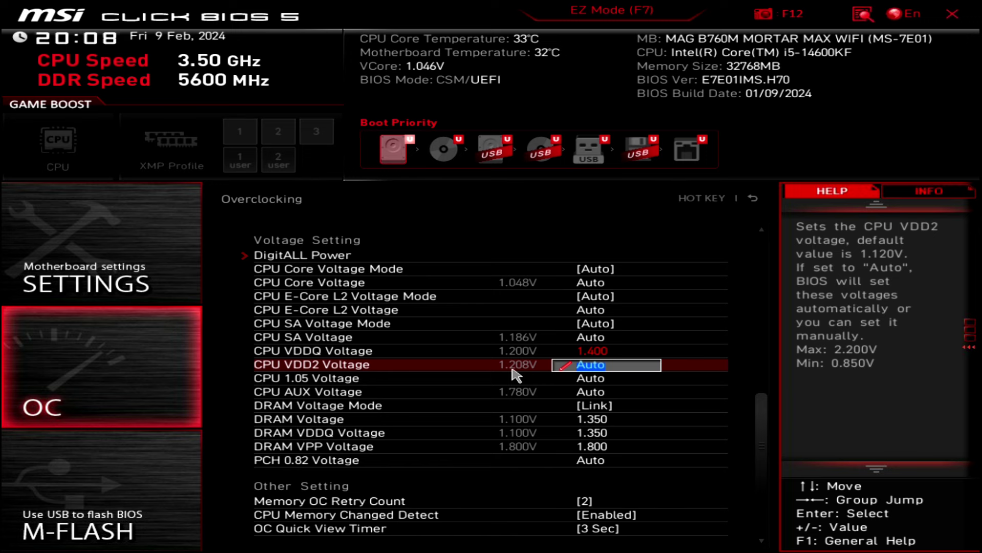
Step: Check the main timings of the DDR5-6666 CL34 preset in the Advanced DRAM Configuration and return to the DRAM settings
scroll(516, 375, "up", 16)
scroll(515, 375, "down", 5)
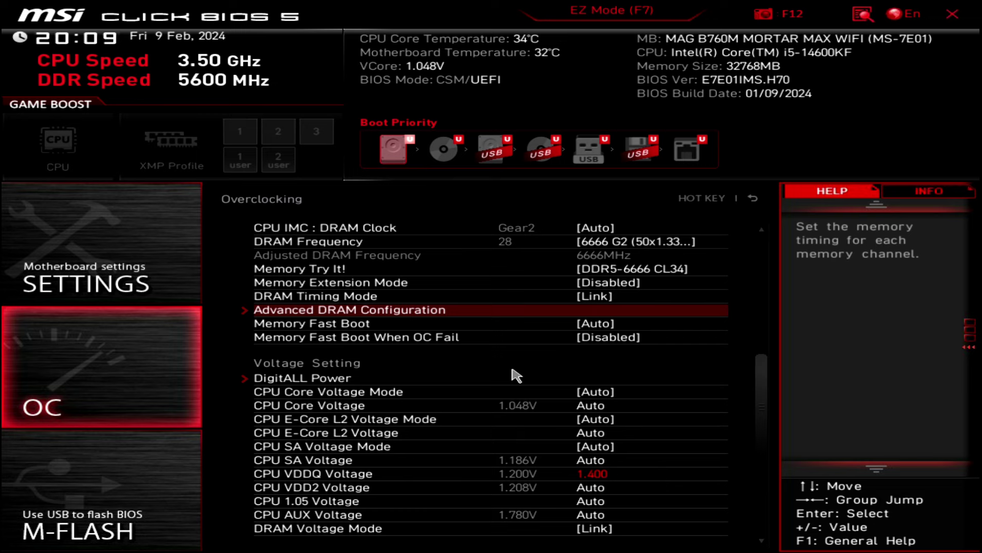
key("Return")
scroll(515, 375, "down", 7)
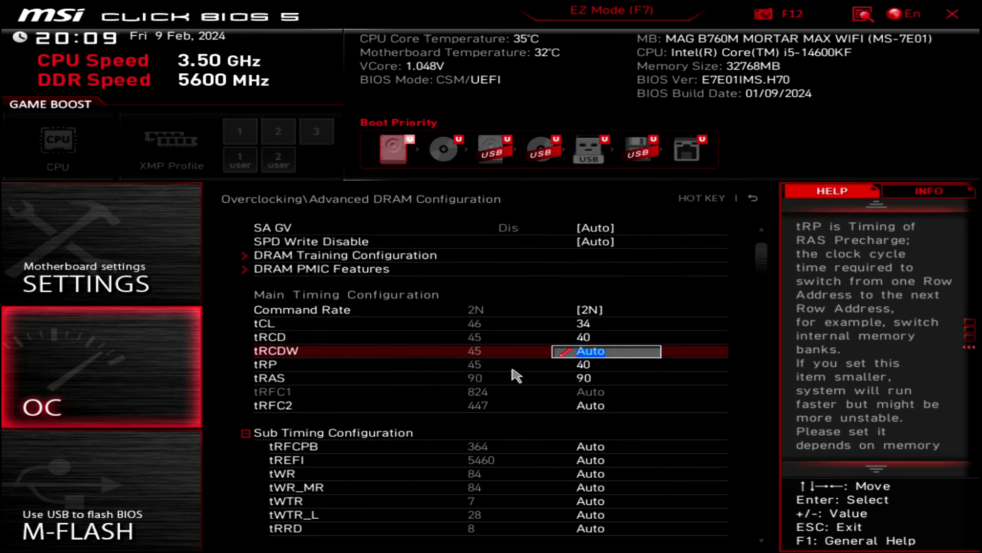
scroll(516, 375, "down", 1)
key("Escape")
scroll(515, 375, "up", 7)
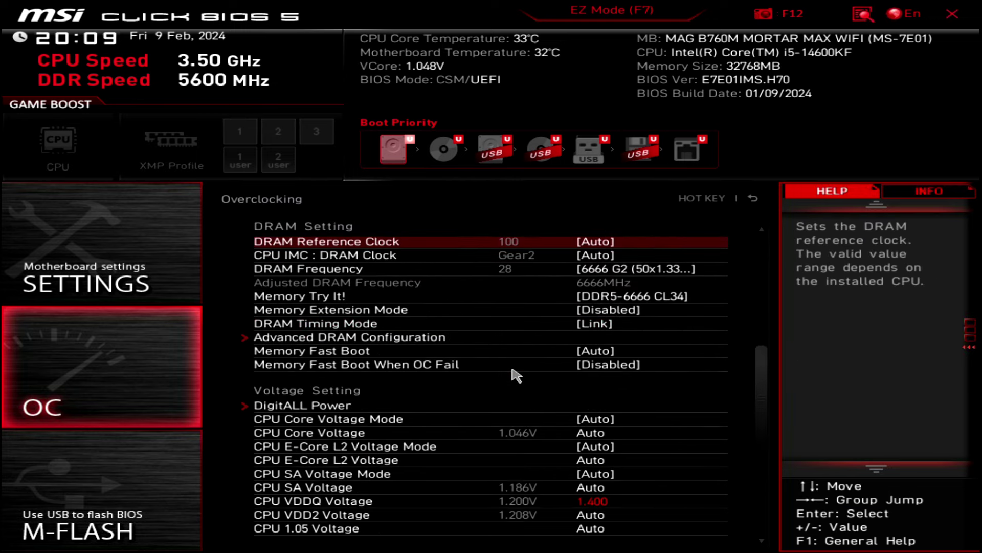
scroll(516, 375, "down", 3)
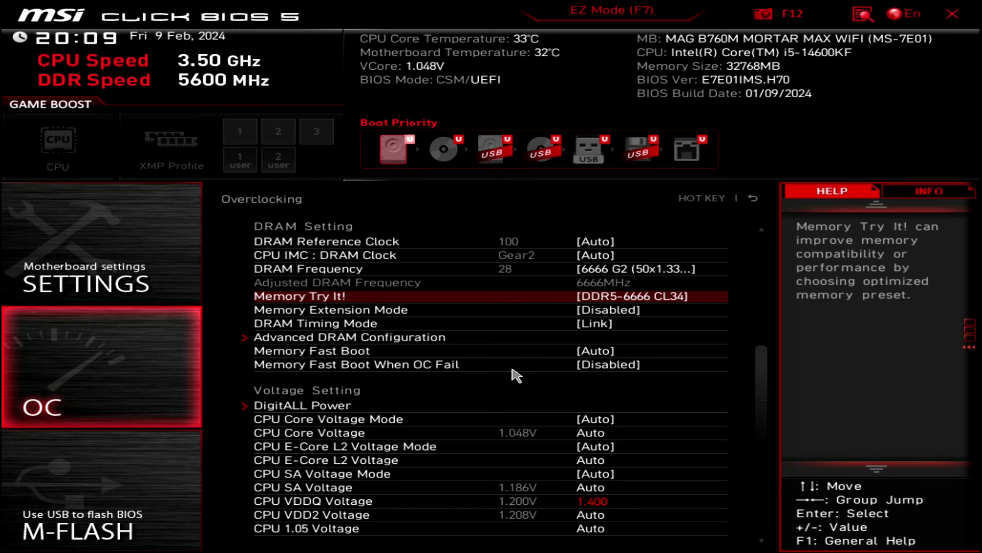
scroll(515, 375, "down", 1)
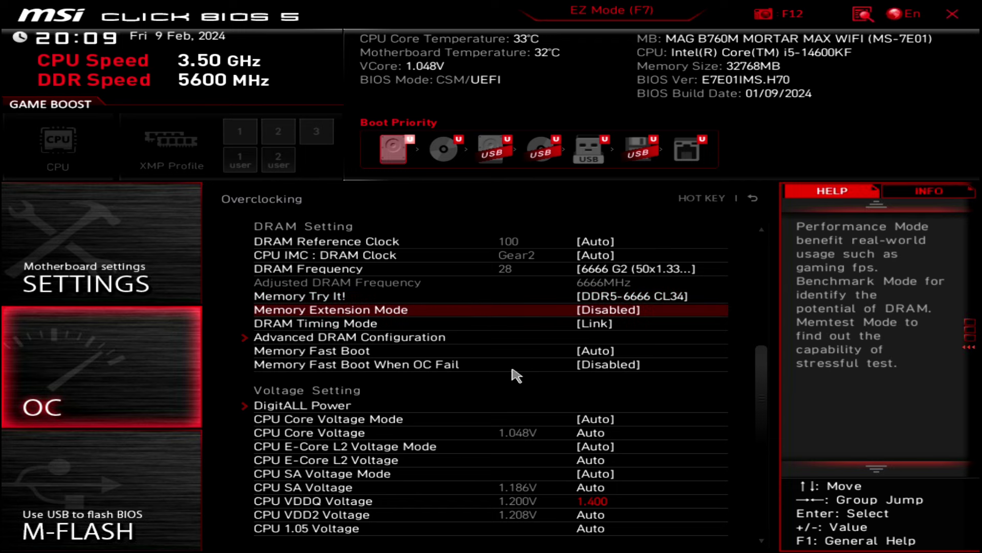